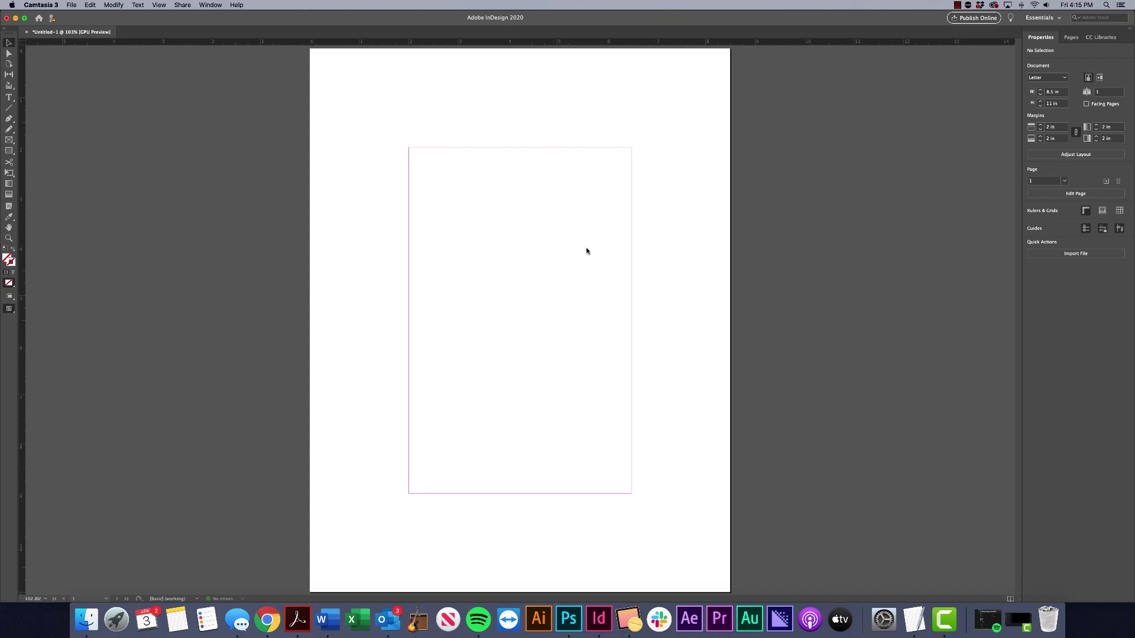
Switch to the Typography workspace and reset it to its default layout
left_click(415, 185)
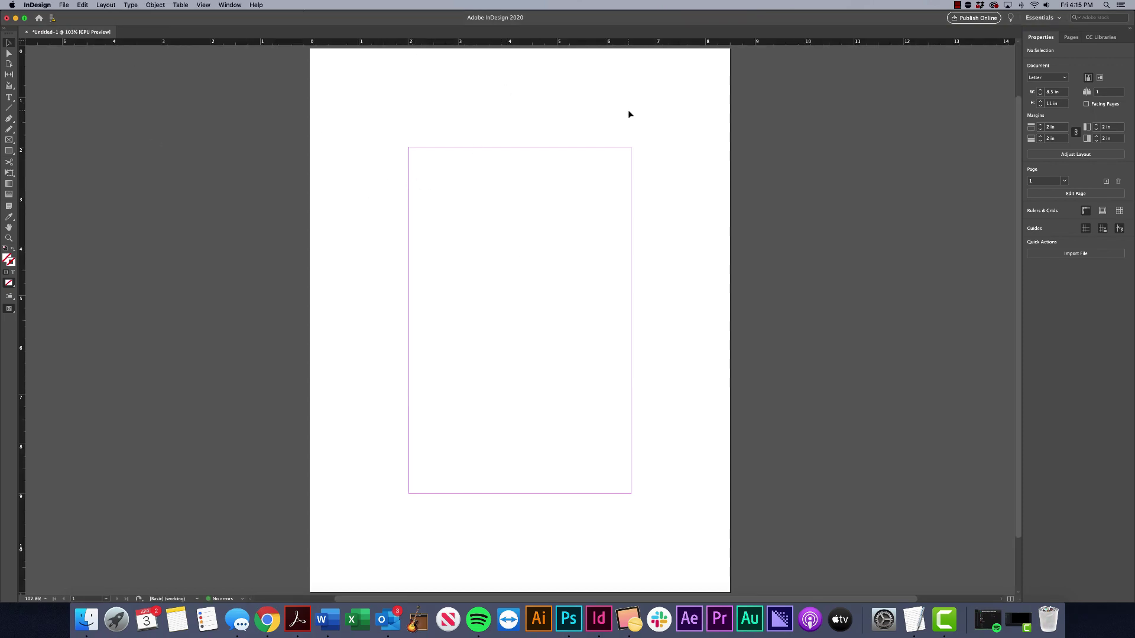
left_click(226, 7)
mouse_move(242, 25)
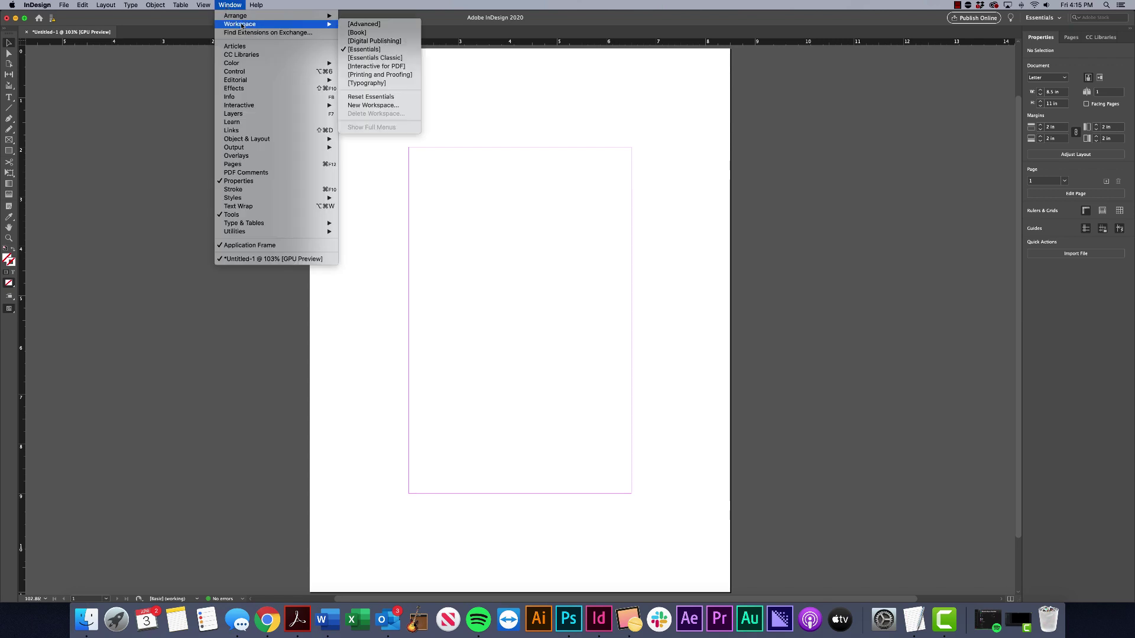
left_click(368, 84)
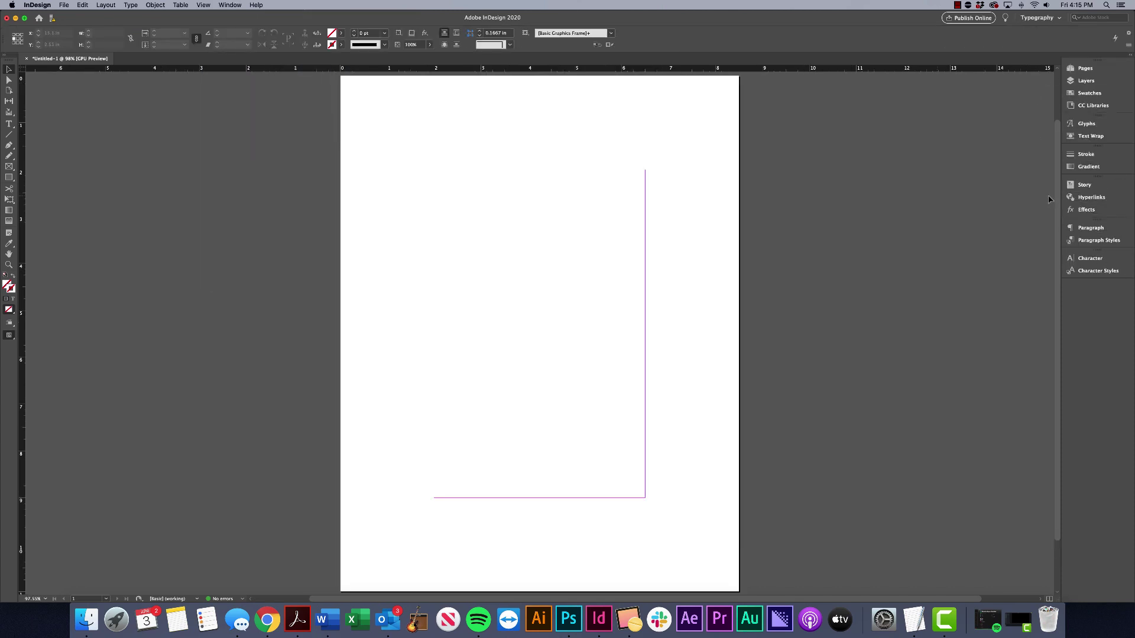
left_click(231, 4)
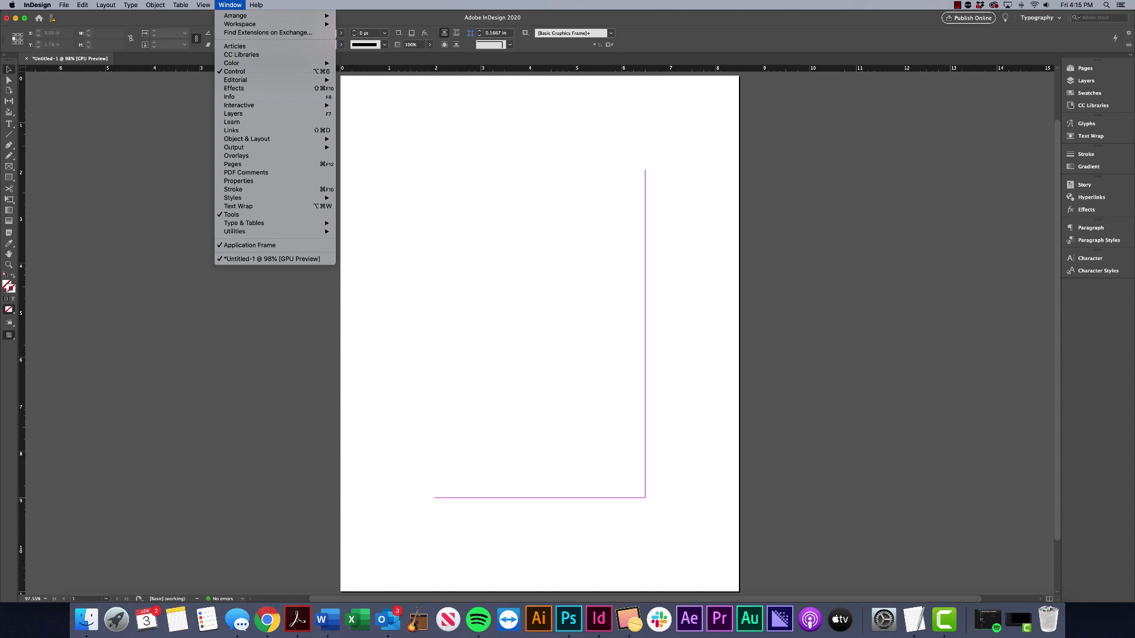
left_click(956, 205)
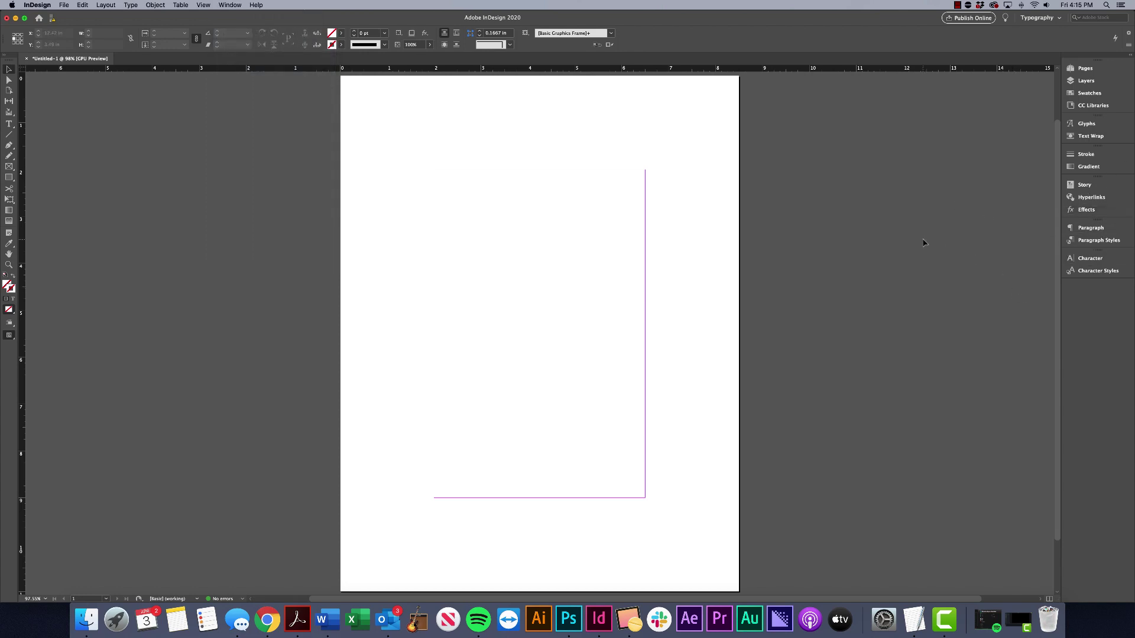
left_click(230, 5)
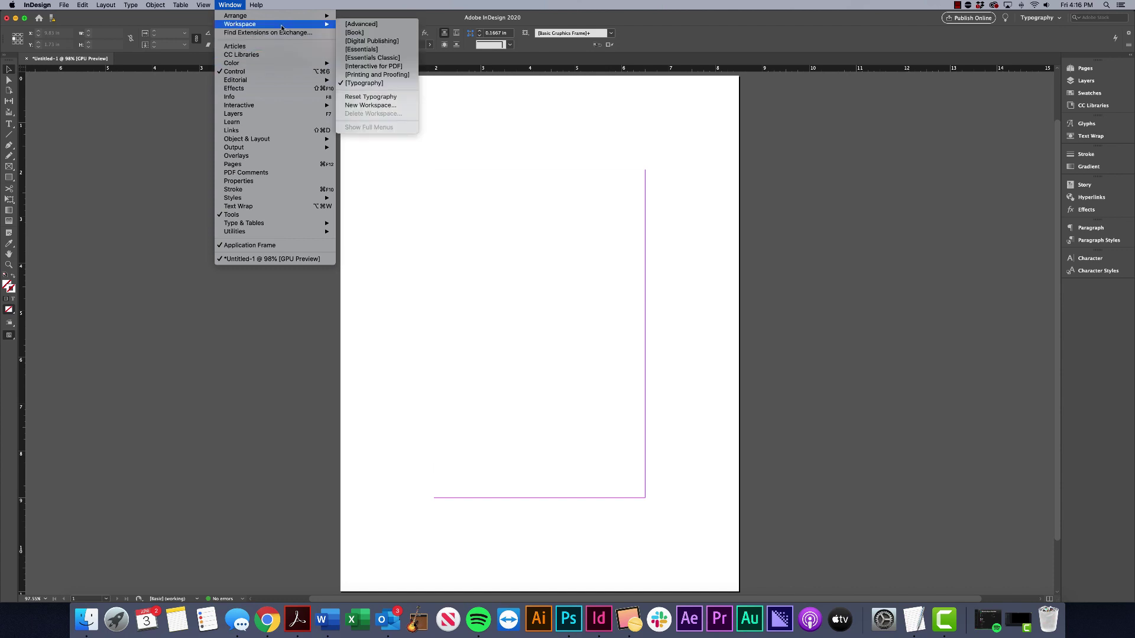
left_click(375, 97)
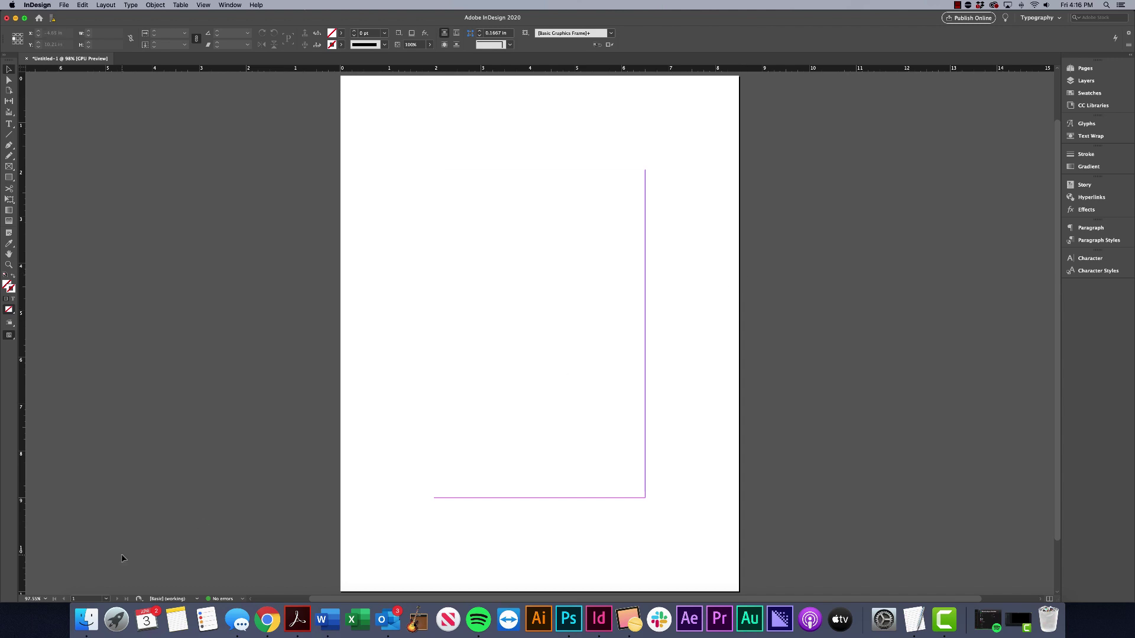
Place the formText.rtf file on the page, starting at the upper-left corner of the margins
left_click(65, 5)
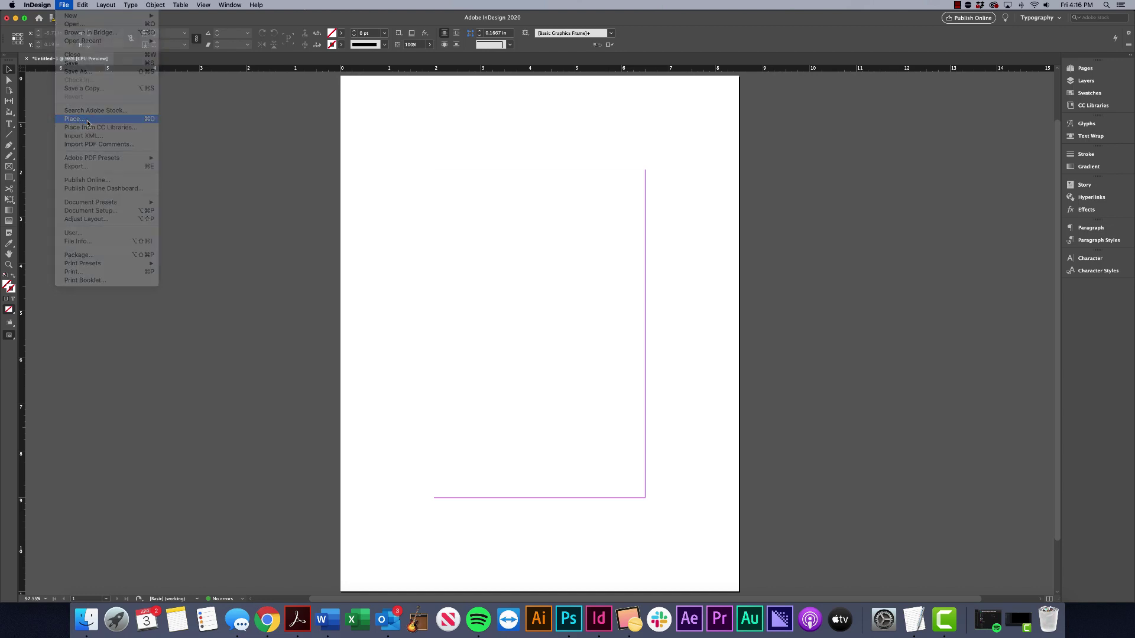
left_click(74, 119)
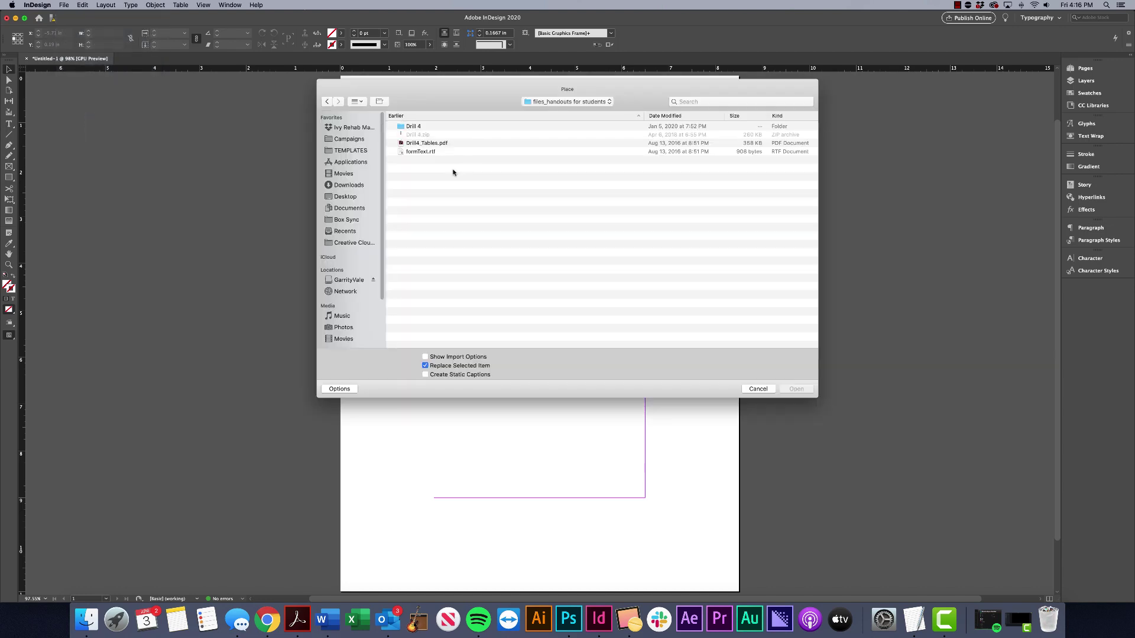
left_click(421, 152)
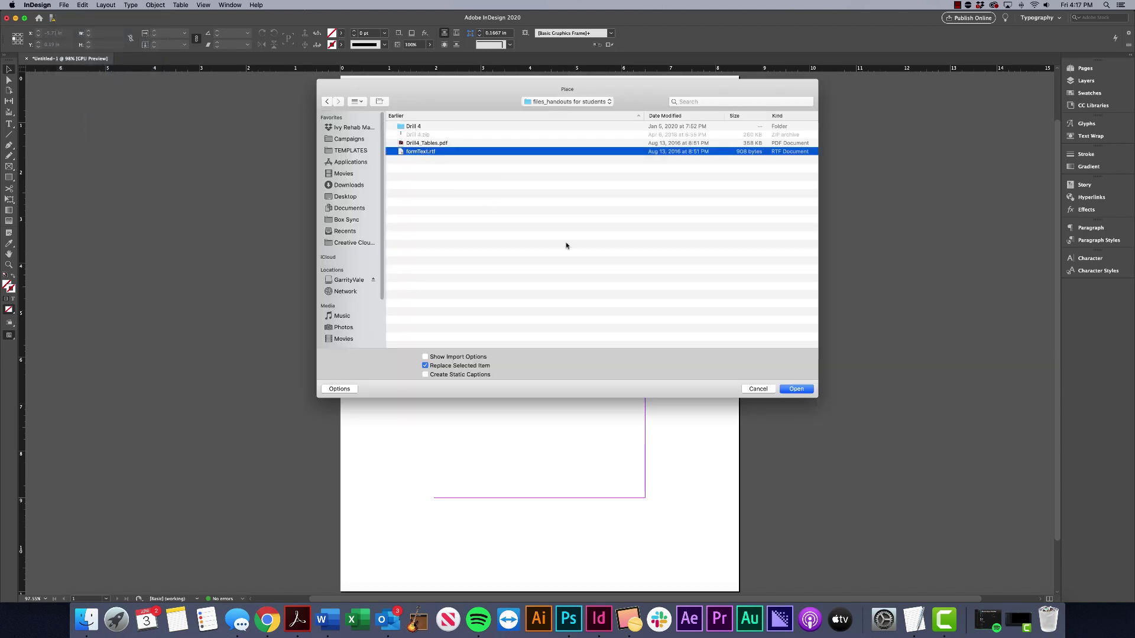
left_click(797, 389)
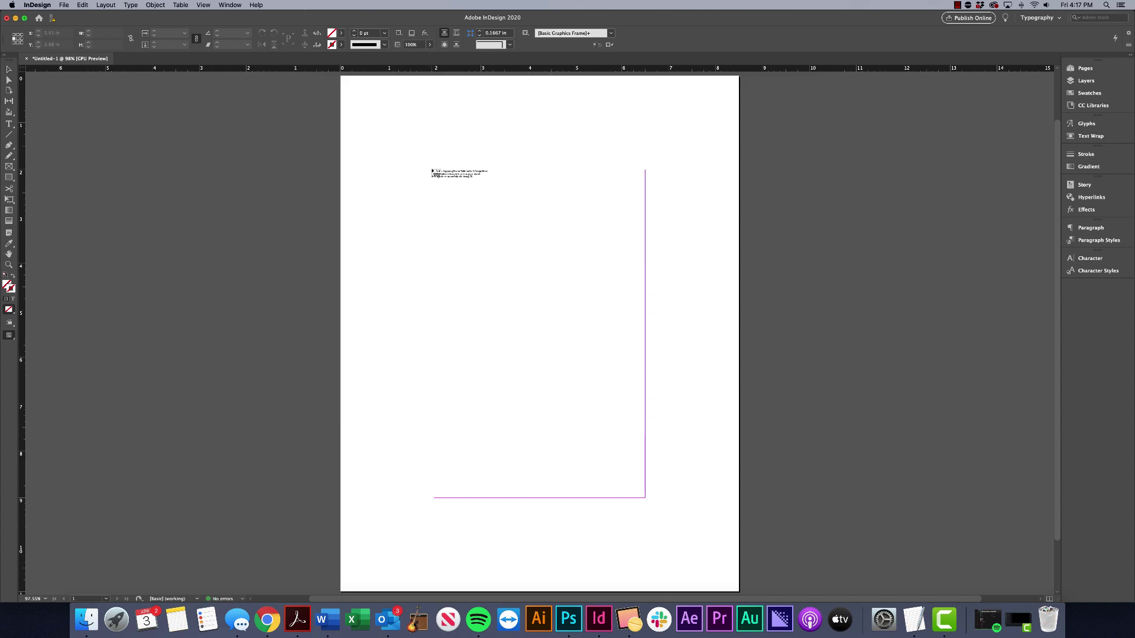
left_click(432, 171)
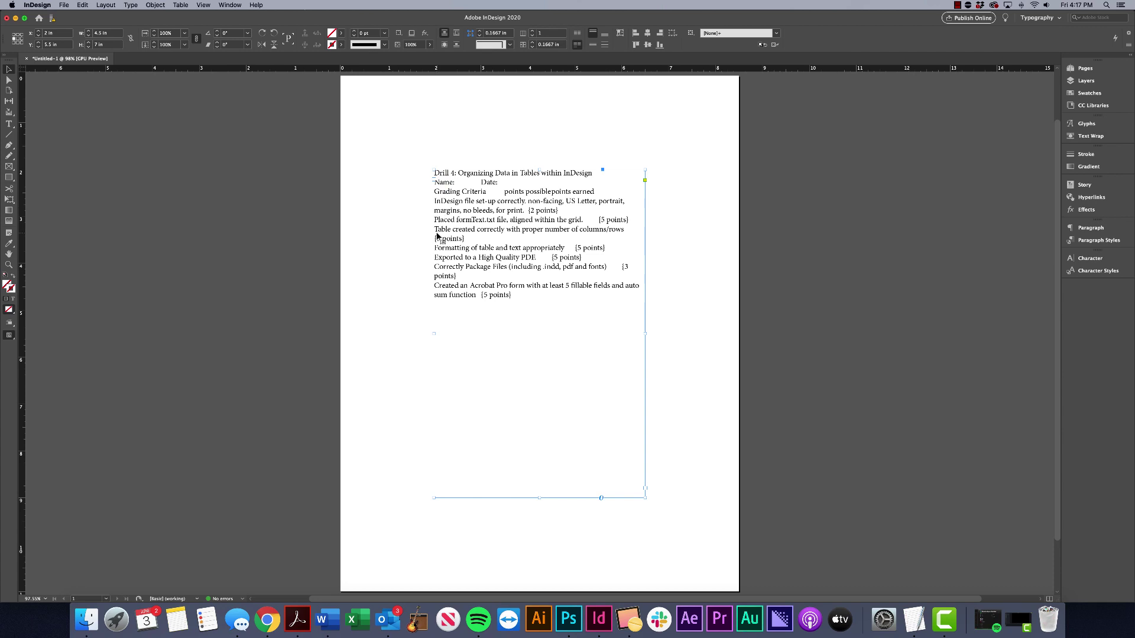
Inspect the spacing between Name and Date in formText.rtf in TextEdit, and close the file
left_click(914, 620)
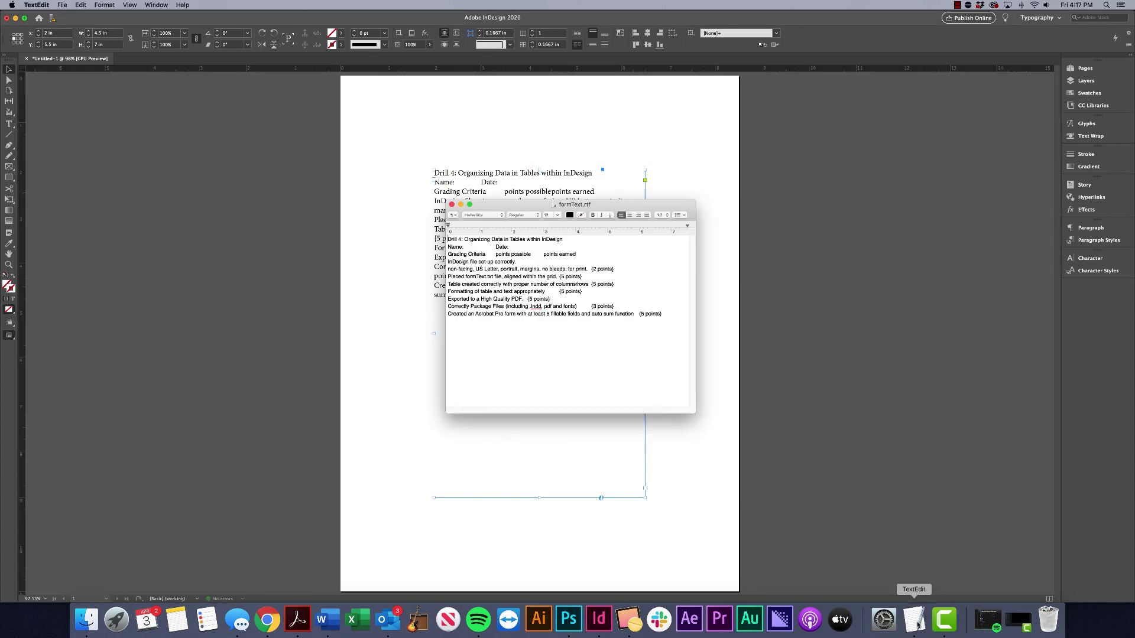
left_click_drag(482, 244, 469, 246)
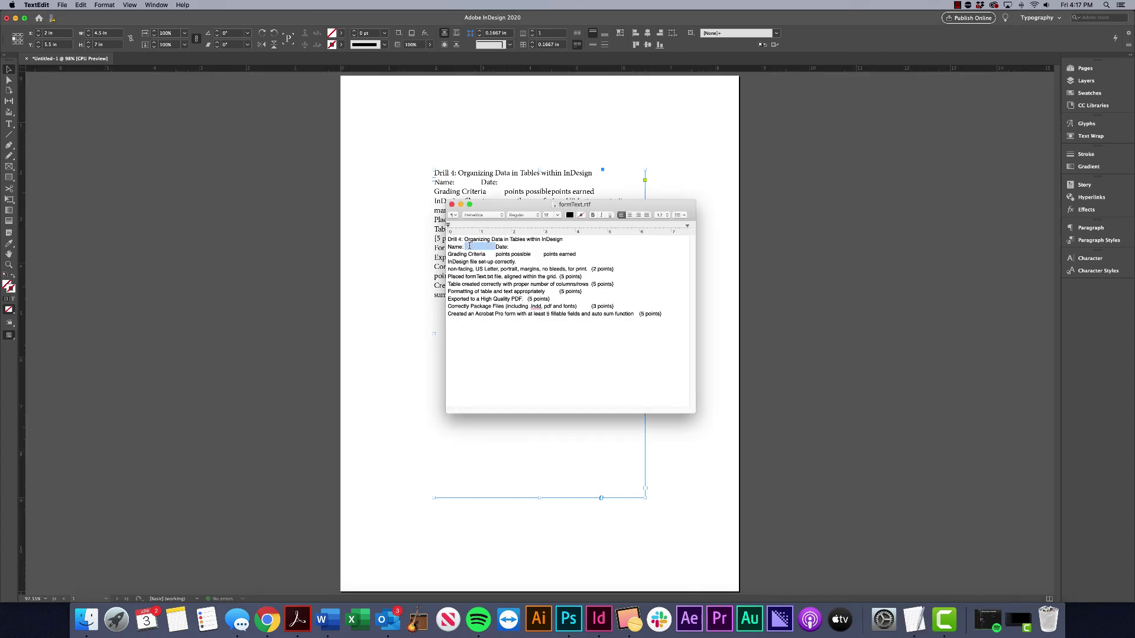
left_click(498, 247)
left_click(450, 204)
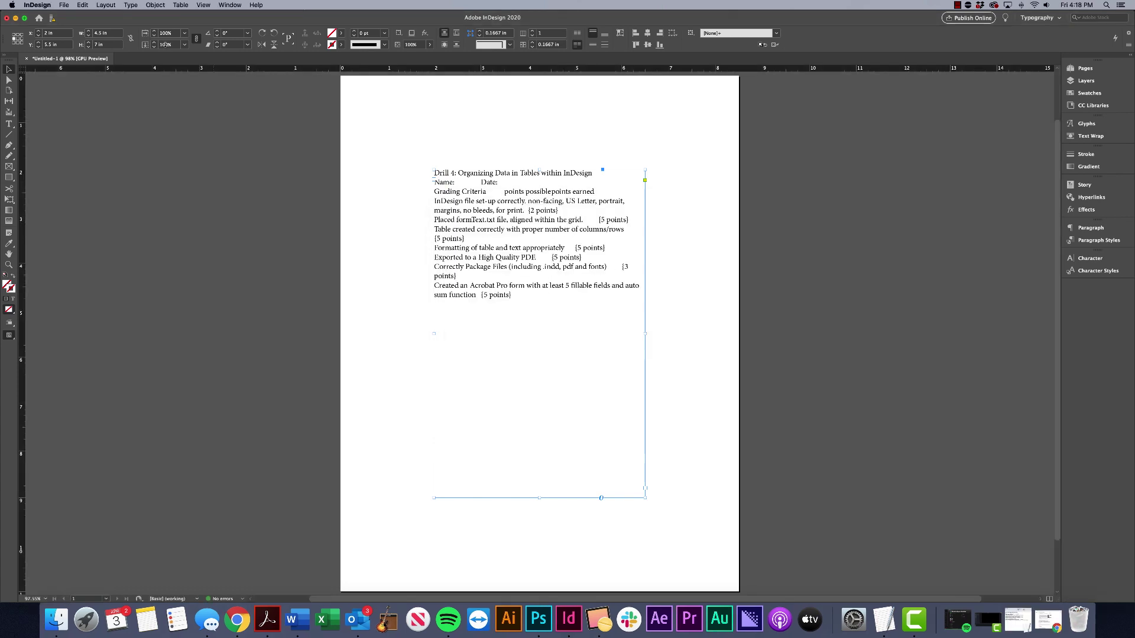
Show the hidden characters in the placed text
left_click(128, 4)
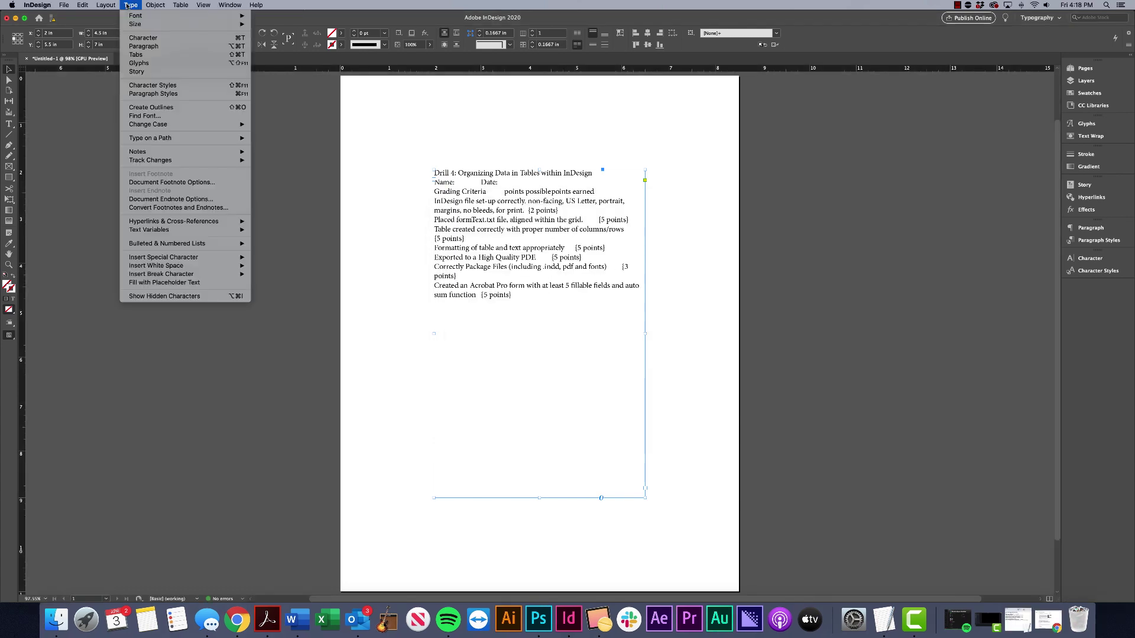
left_click(186, 297)
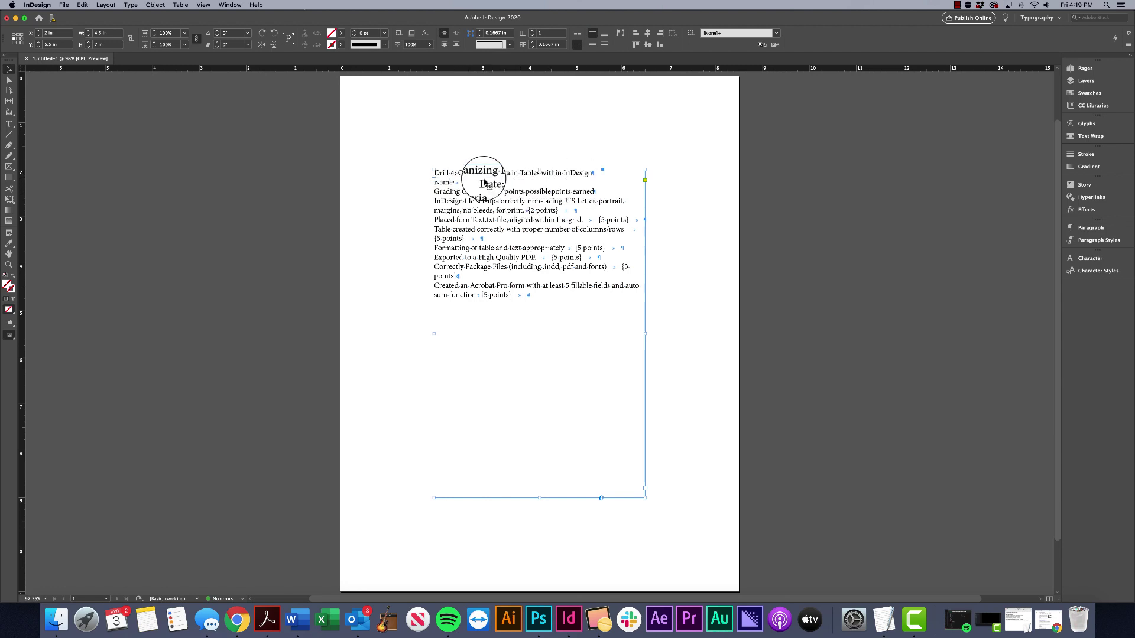
Convert all of the placed text to a table with Tab as column separator and Paragraph as row separator
double_click(541, 216)
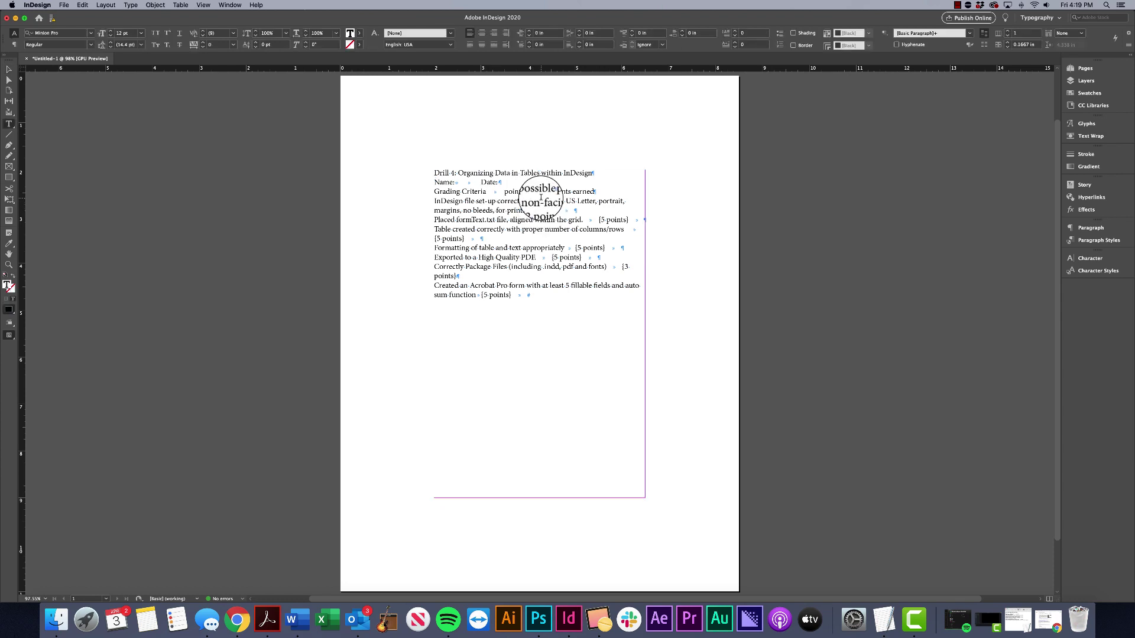
key("super+a")
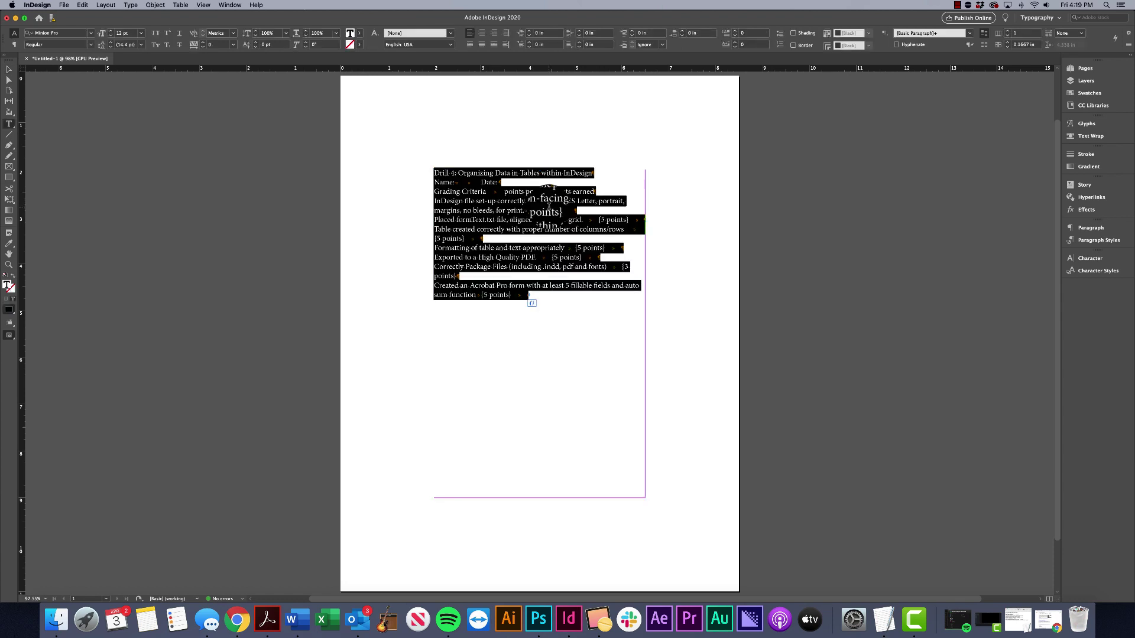
left_click(185, 5)
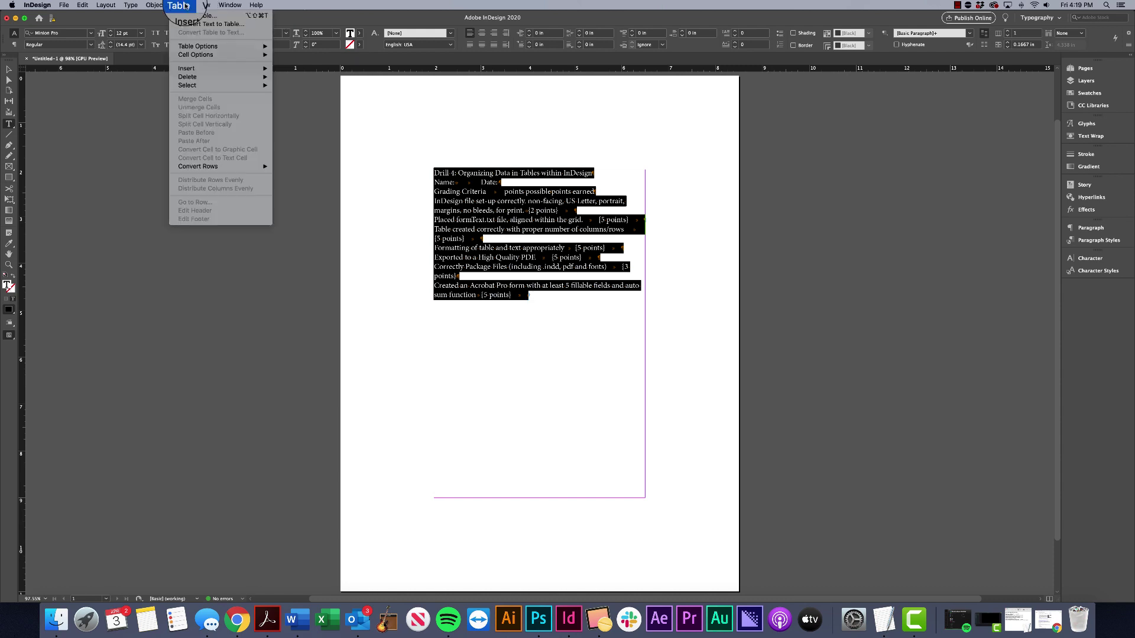
left_click(217, 25)
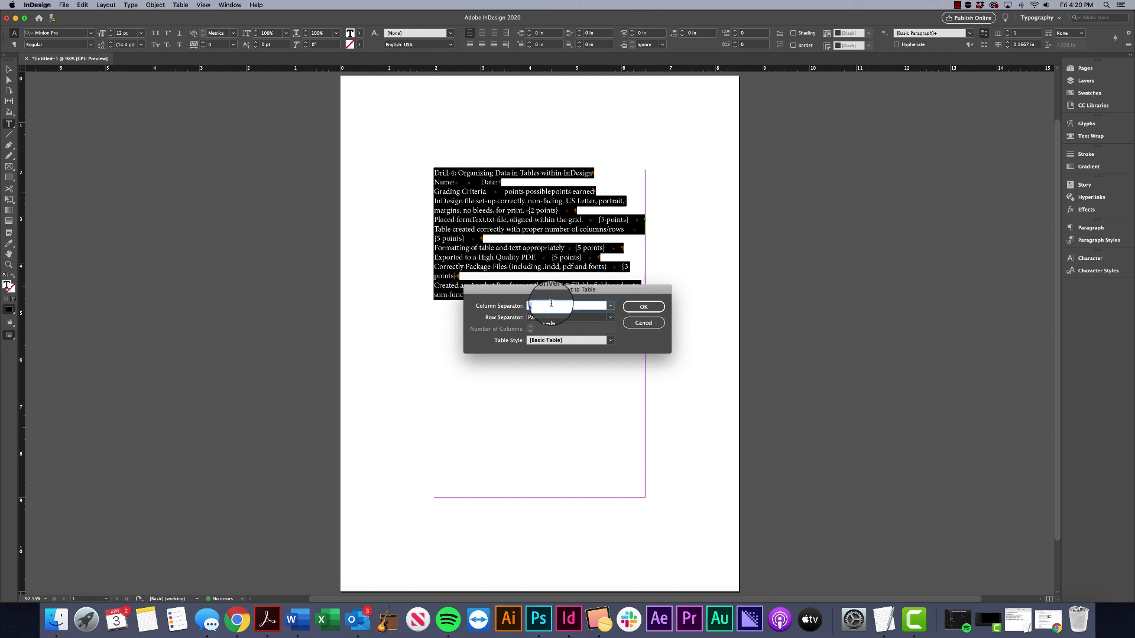
left_click(610, 306)
left_click(598, 306)
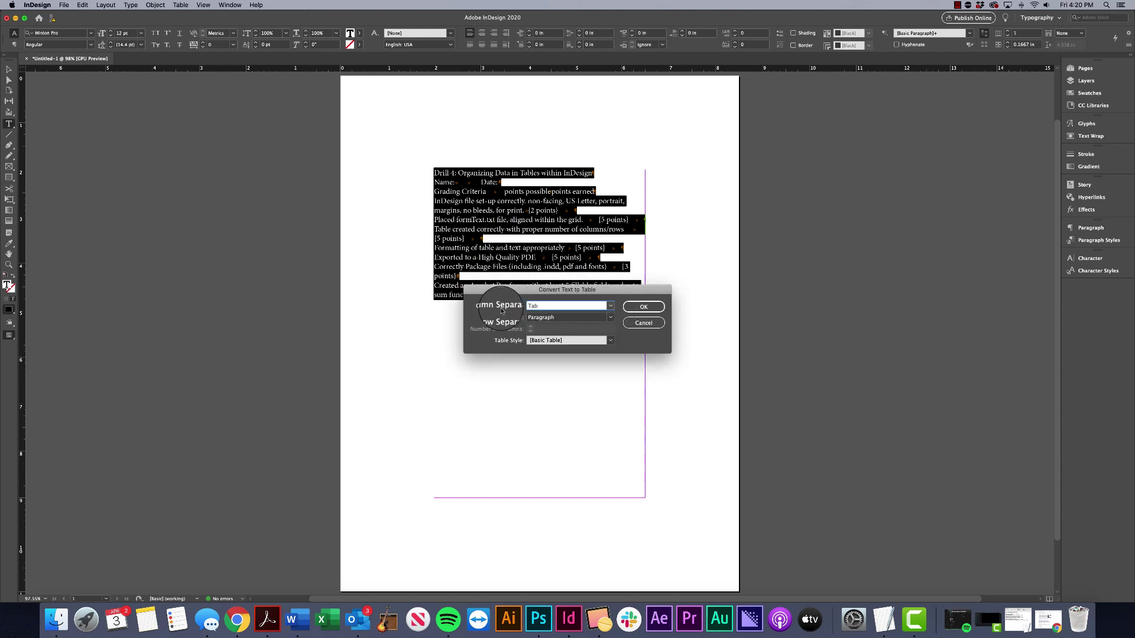
left_click(644, 308)
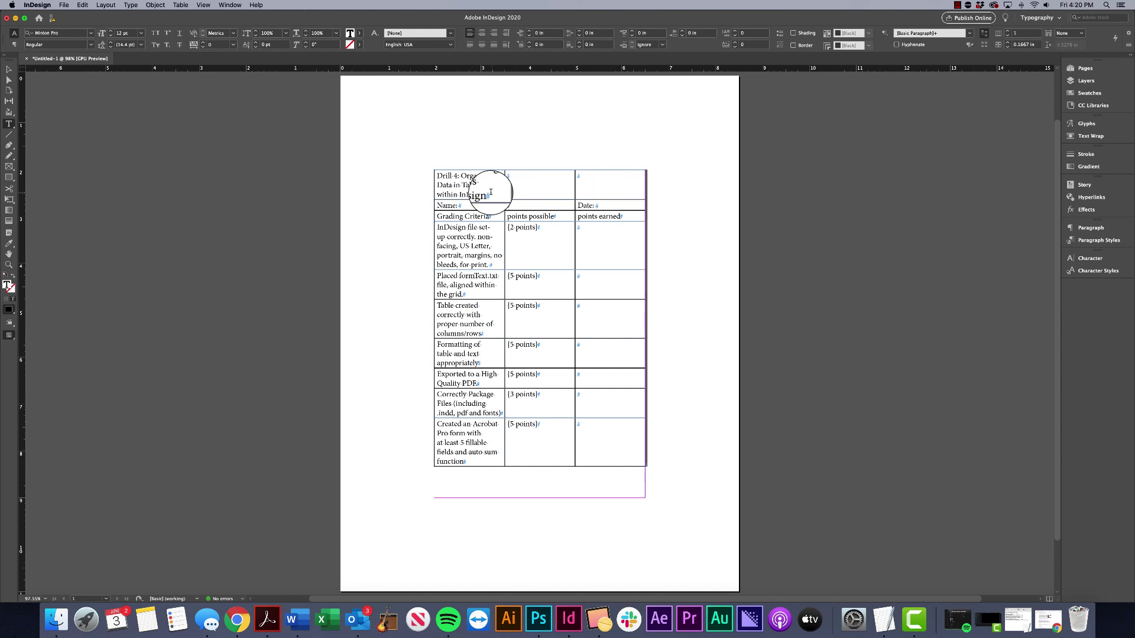
Merge the three cells of the table's first row into one title cell
left_click_drag(469, 190, 654, 190)
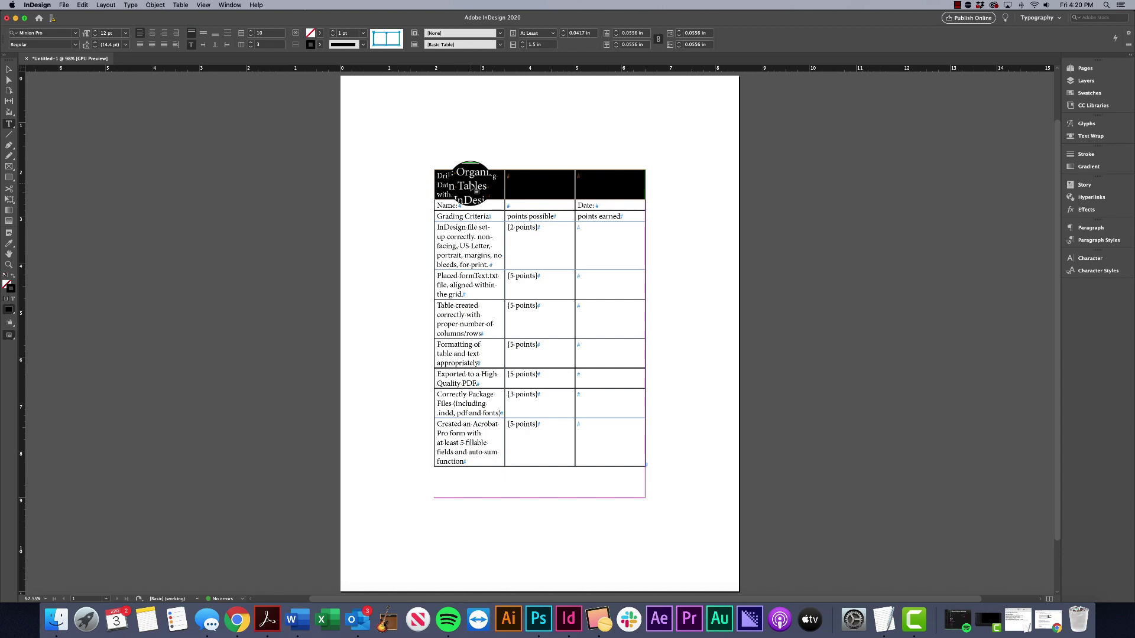
right_click(461, 188)
key("Escape")
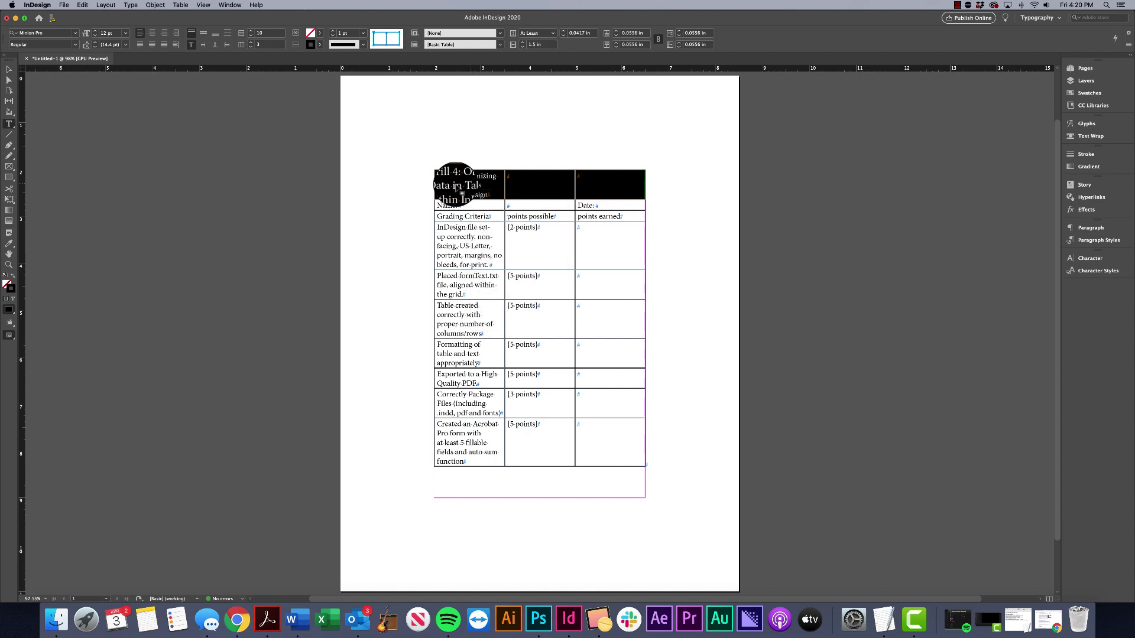
left_click(460, 188)
left_click_drag(459, 187, 615, 188)
left_click(491, 185)
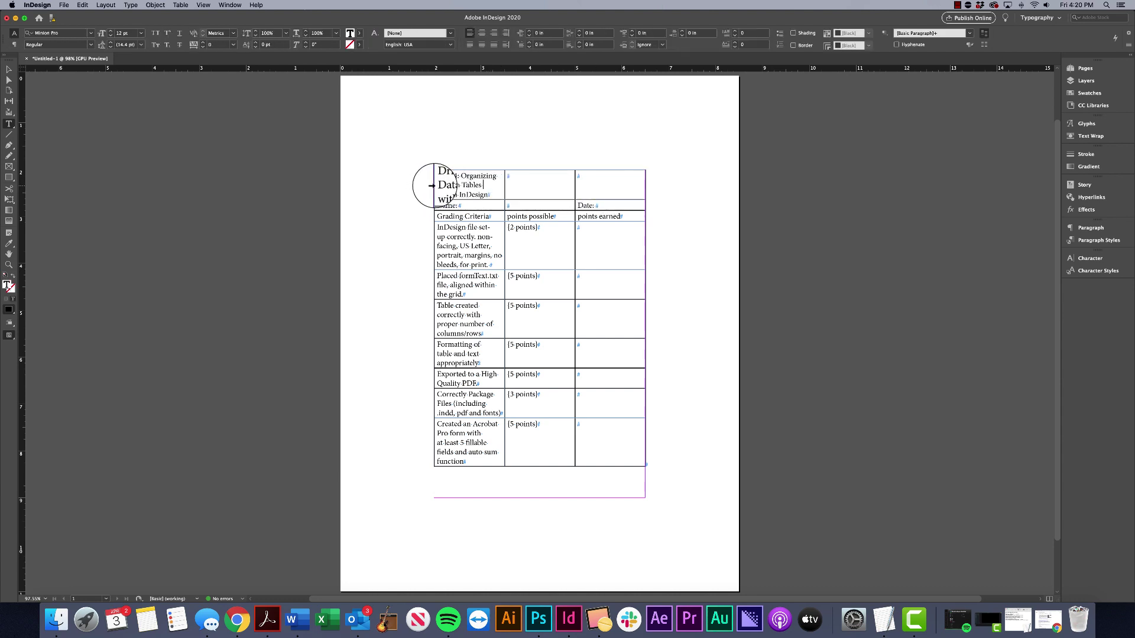
left_click(431, 185)
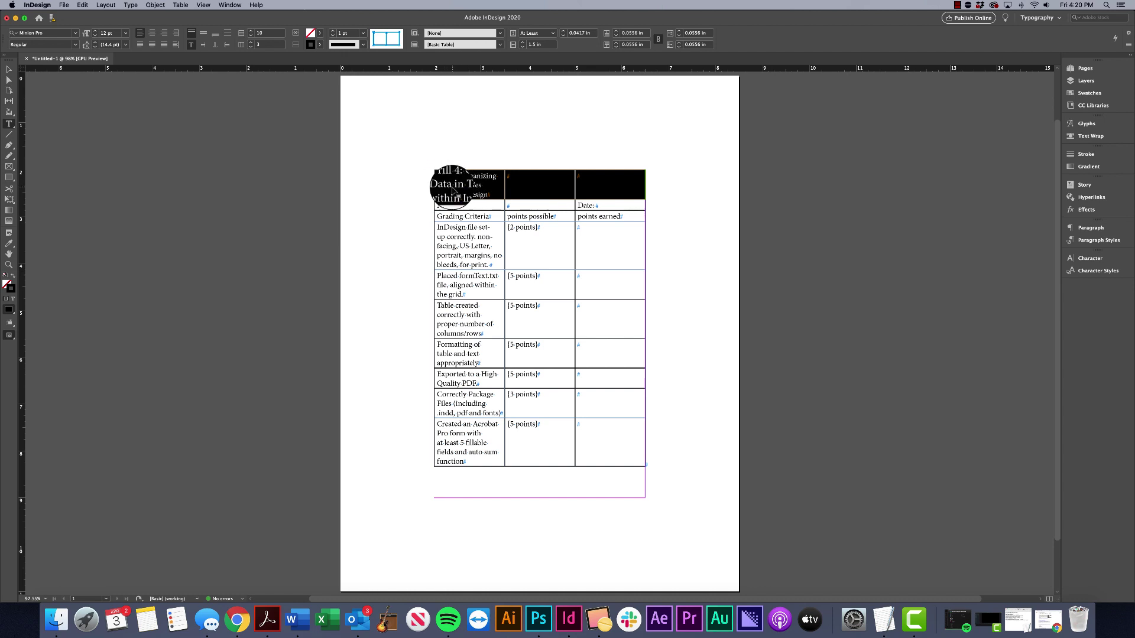
right_click(448, 188)
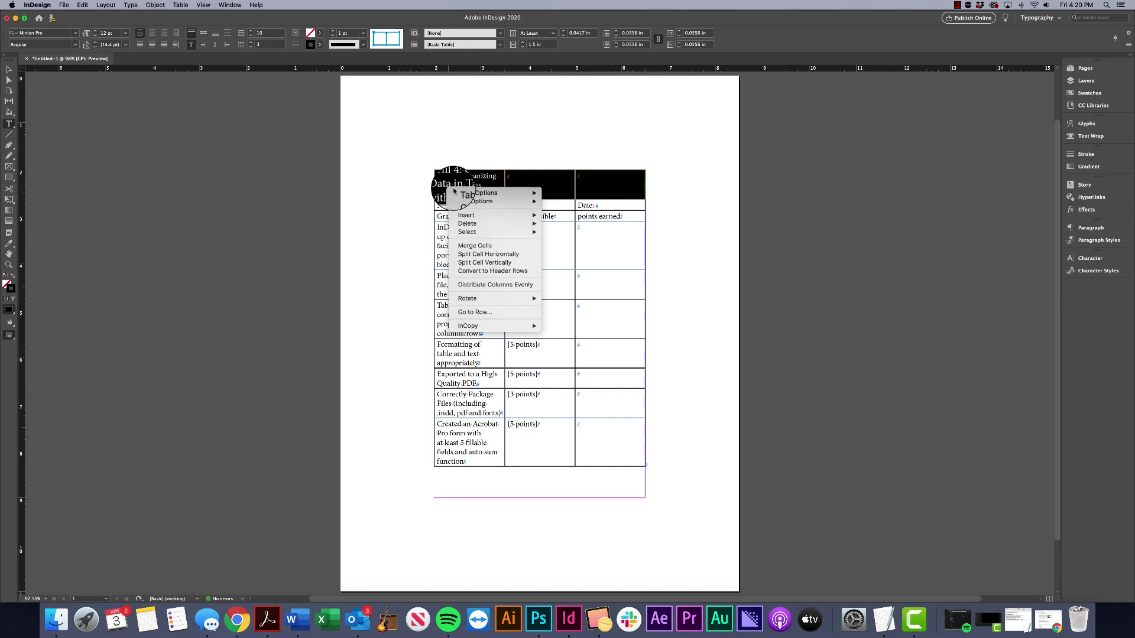
left_click(475, 246)
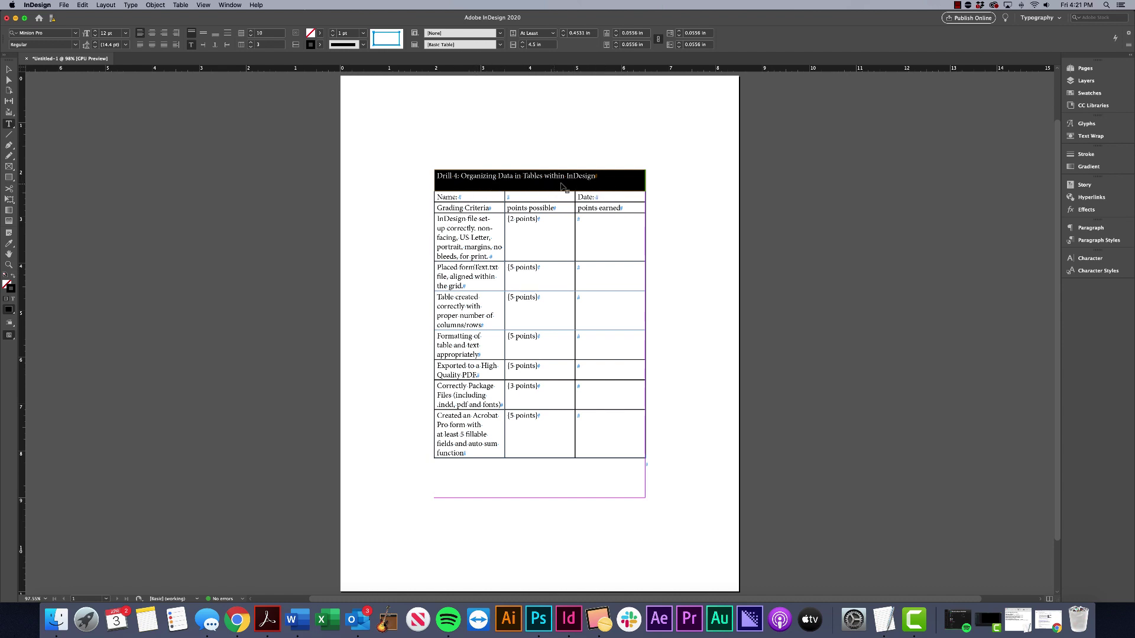
Break the table title onto a second line after "Drill 4:" and set both lines in Avenir Black
left_click(586, 185)
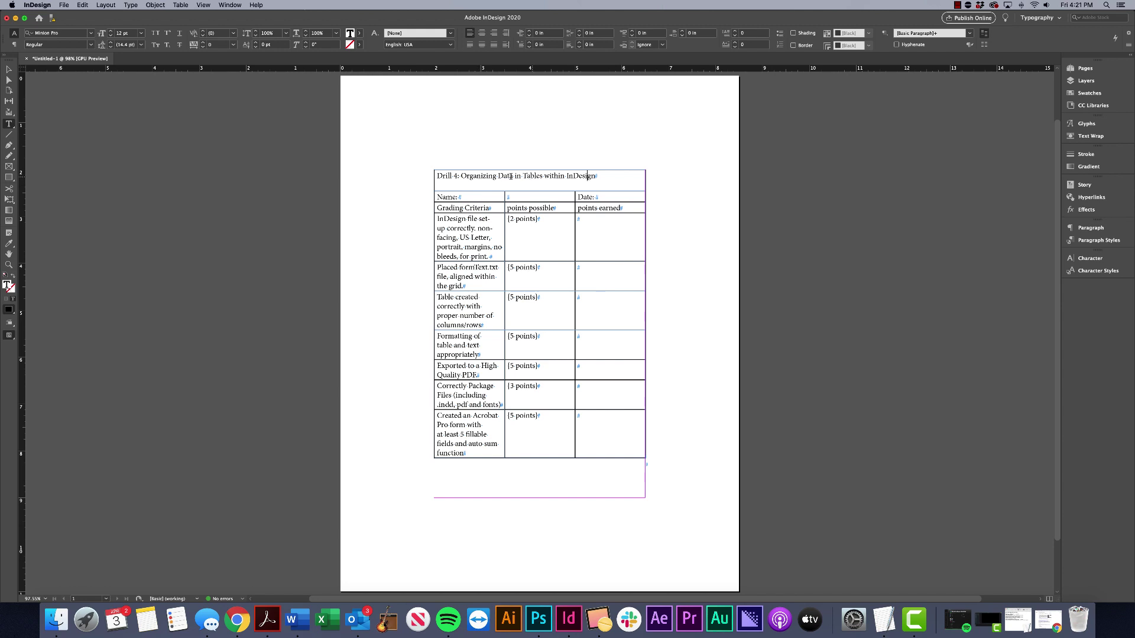
key("super+z")
left_click(83, 34)
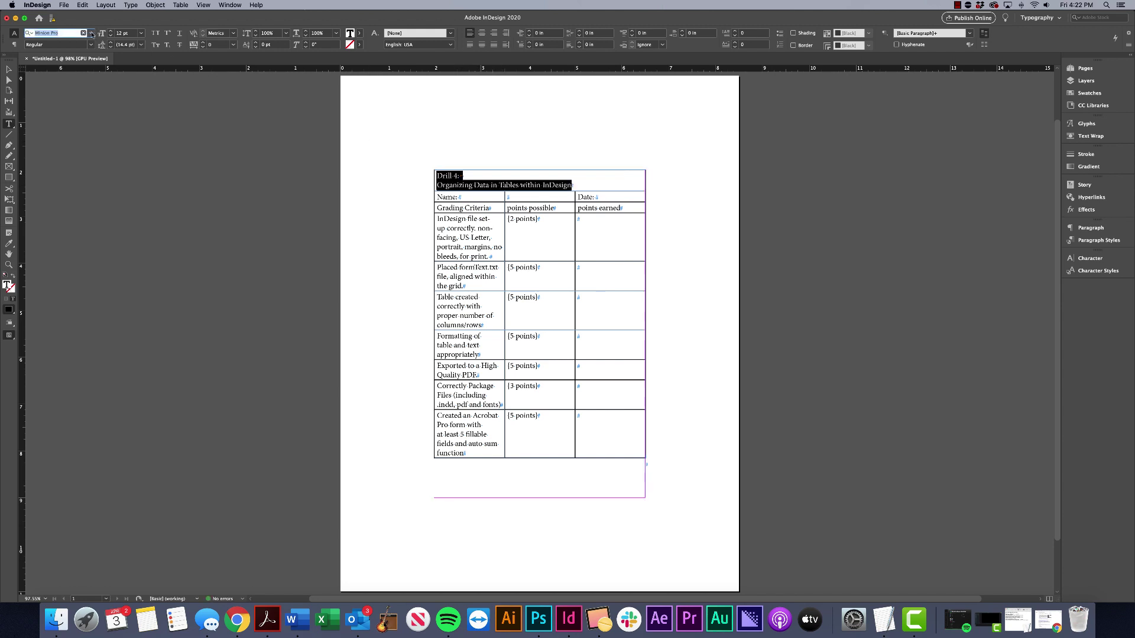
type("aveni")
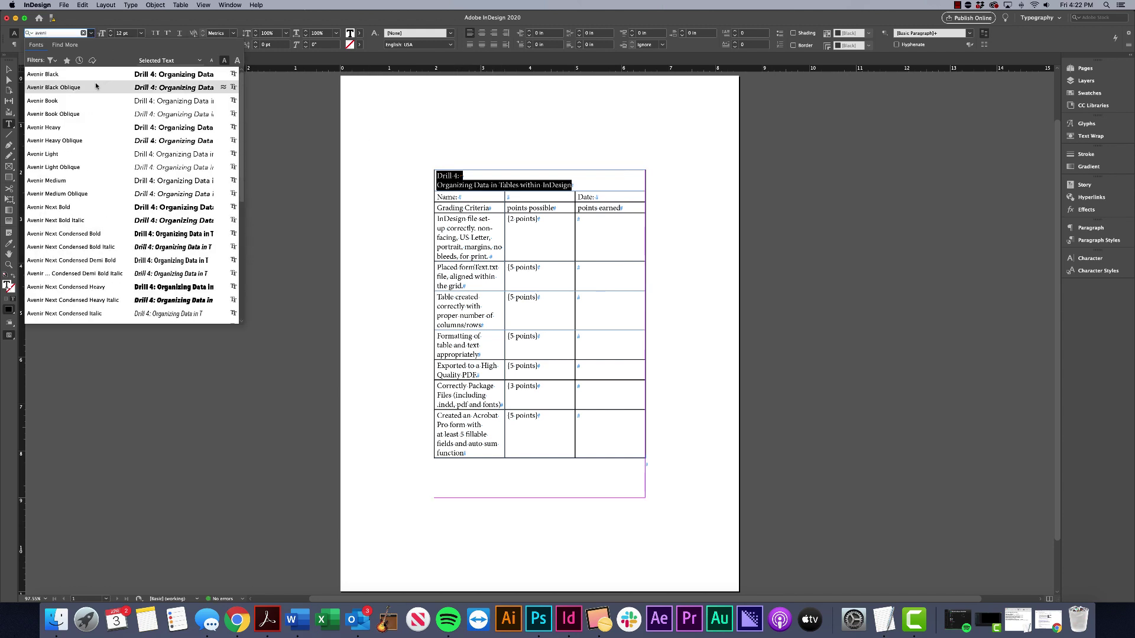
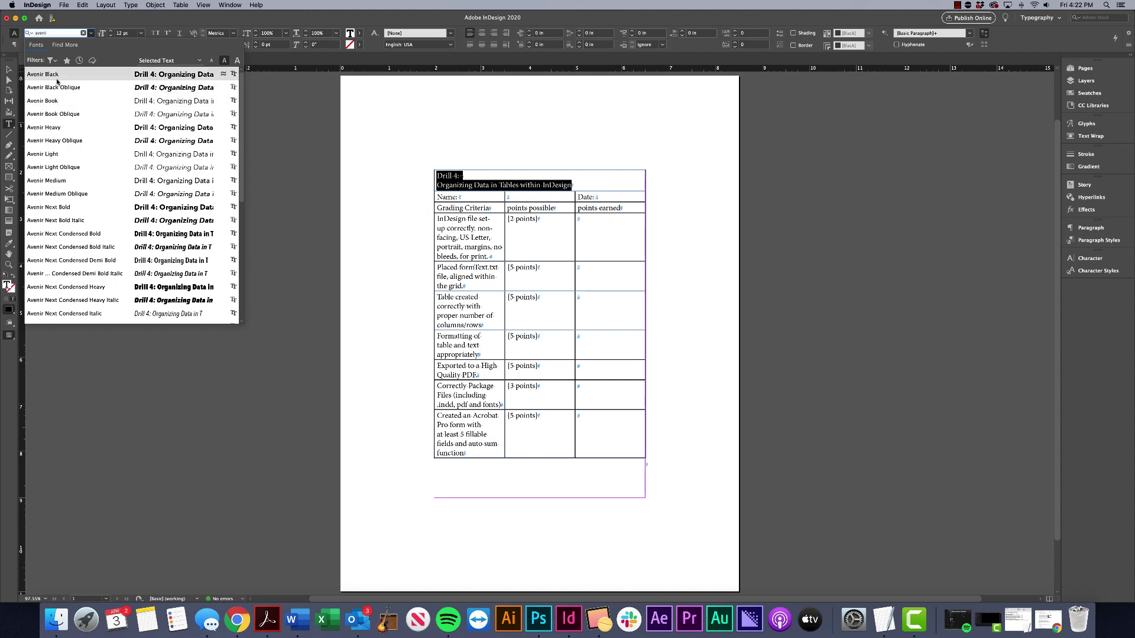
left_click(57, 78)
Set the text in all rows below the title in a lighter, smaller Avenir, and select the title row
left_click_drag(444, 198, 587, 435)
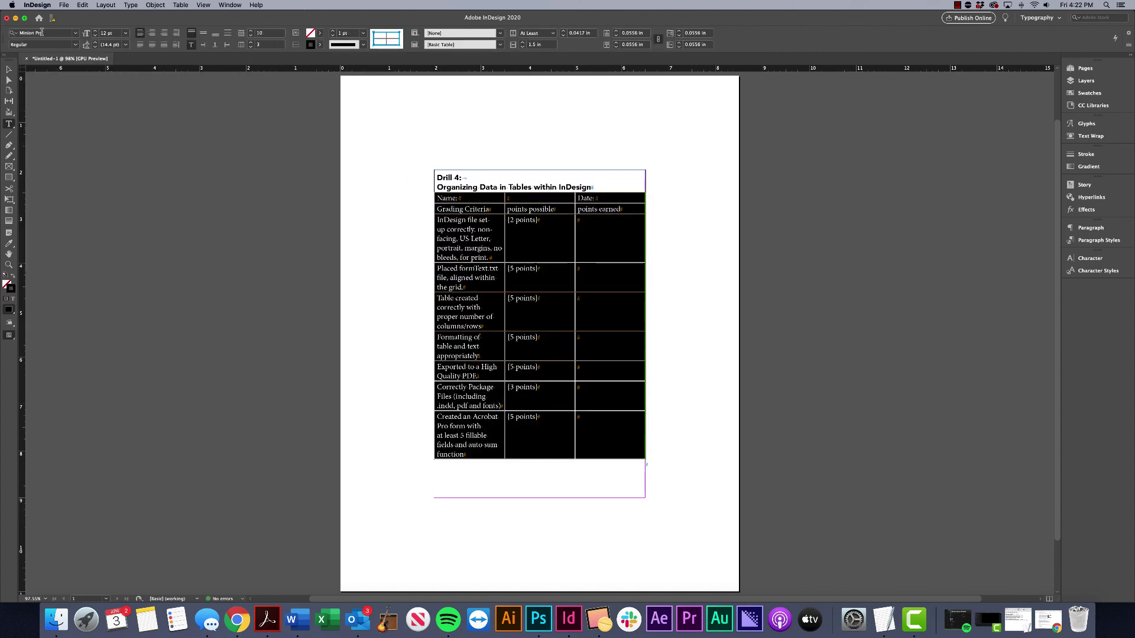
left_click_drag(464, 173, 436, 177)
left_click(435, 177)
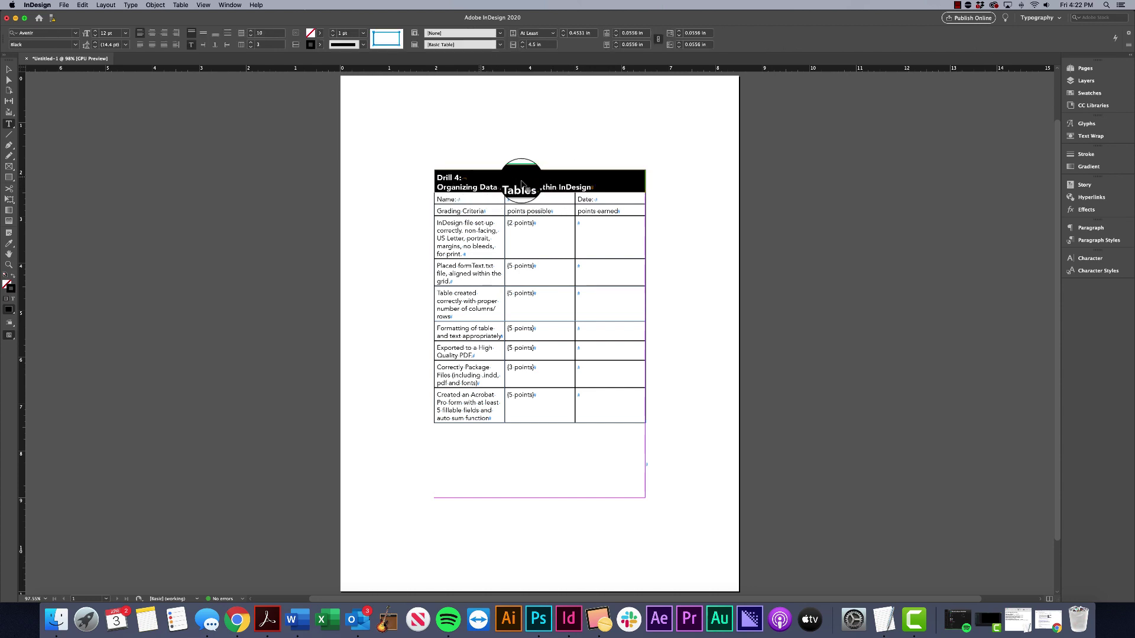
Color the "Drill 4:" line of the table title with the red C=15 M=100 Y=100 swatch
left_click(446, 180)
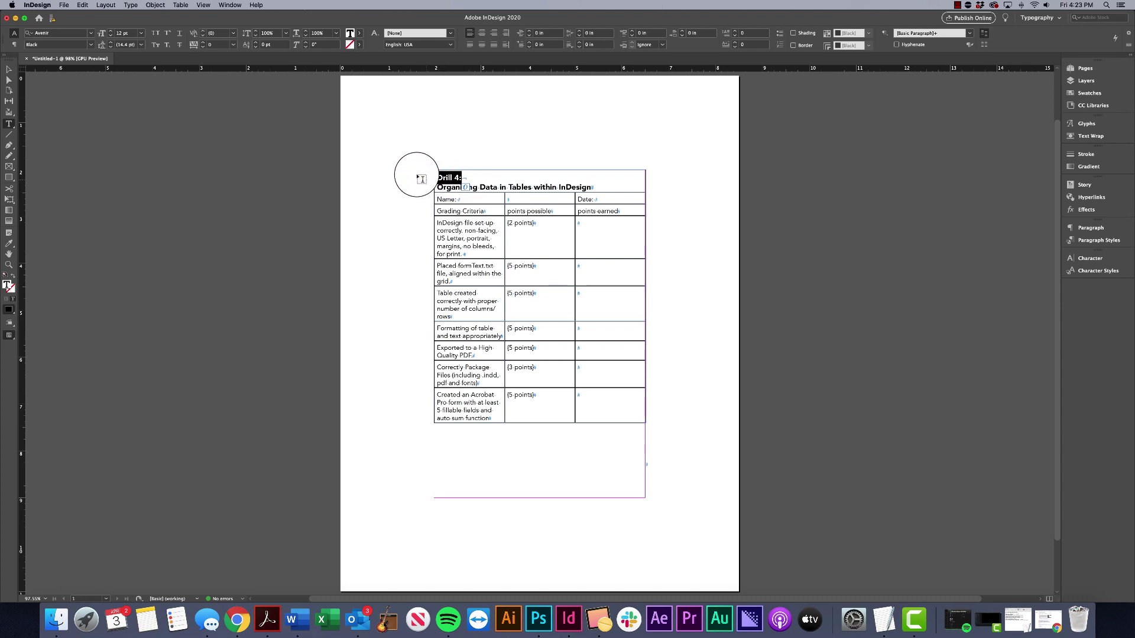
left_click(358, 33)
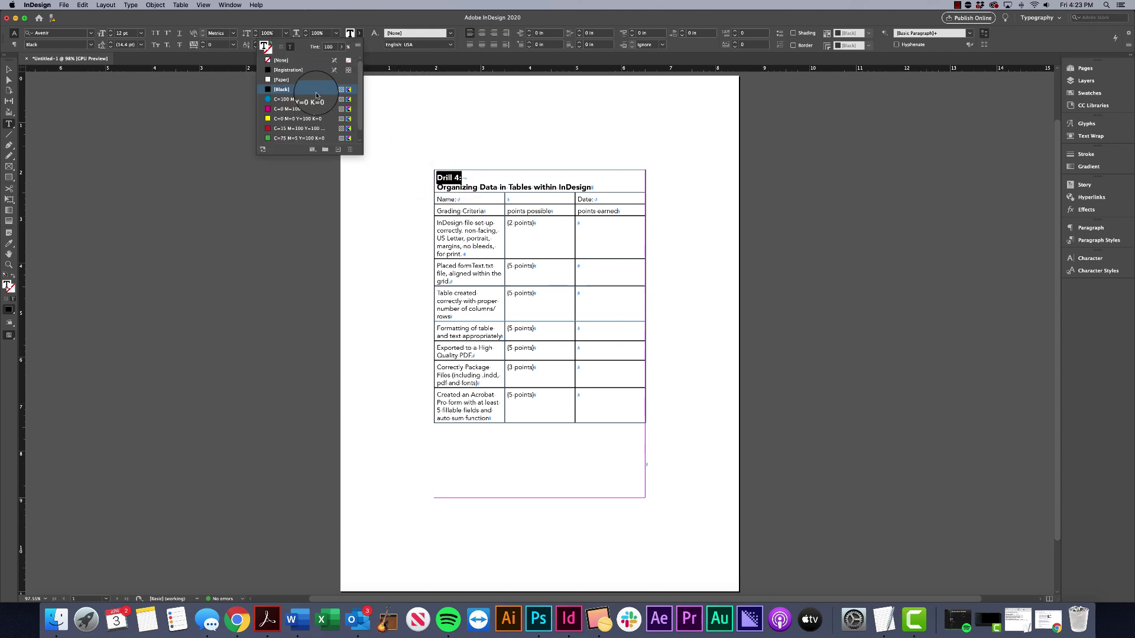
left_click(298, 129)
left_click(471, 174)
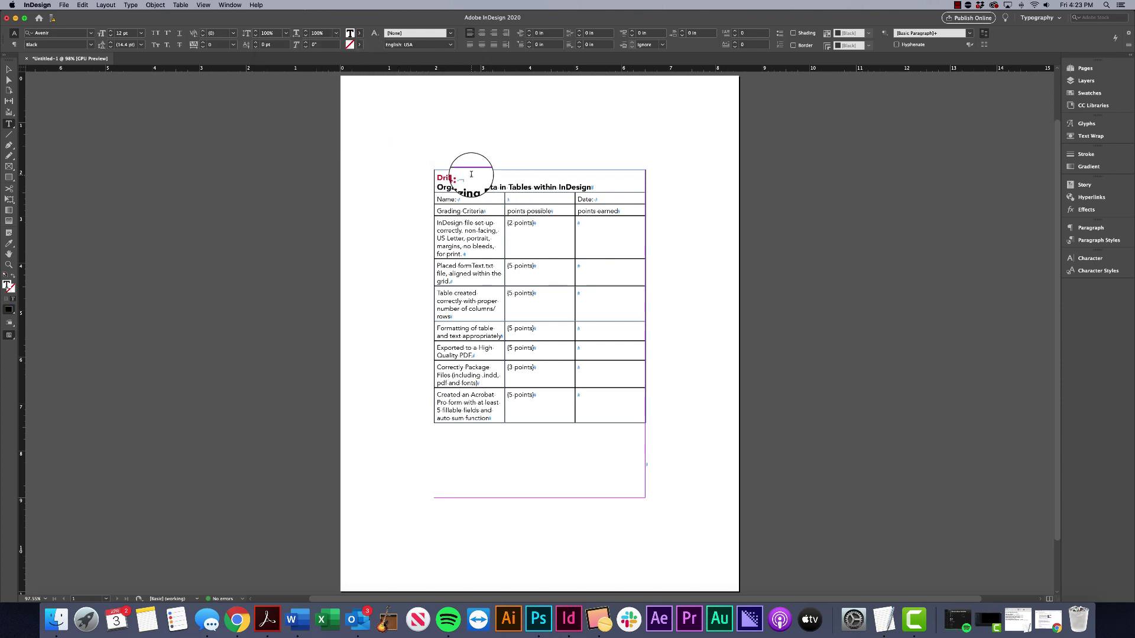
triple_click(431, 177)
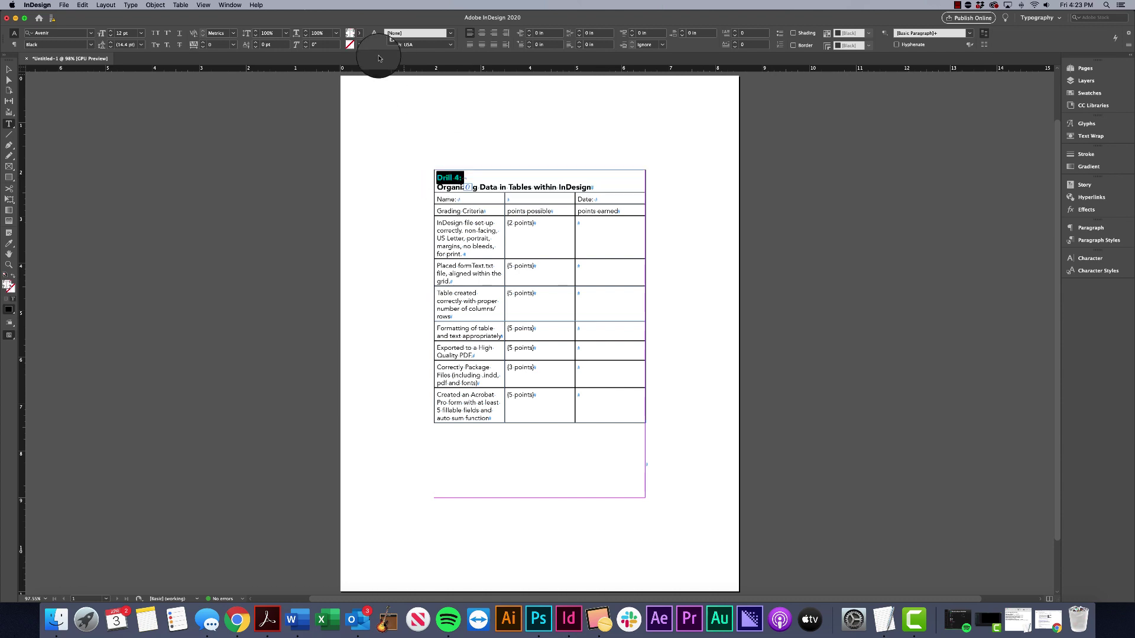
left_click(358, 33)
left_click(458, 180)
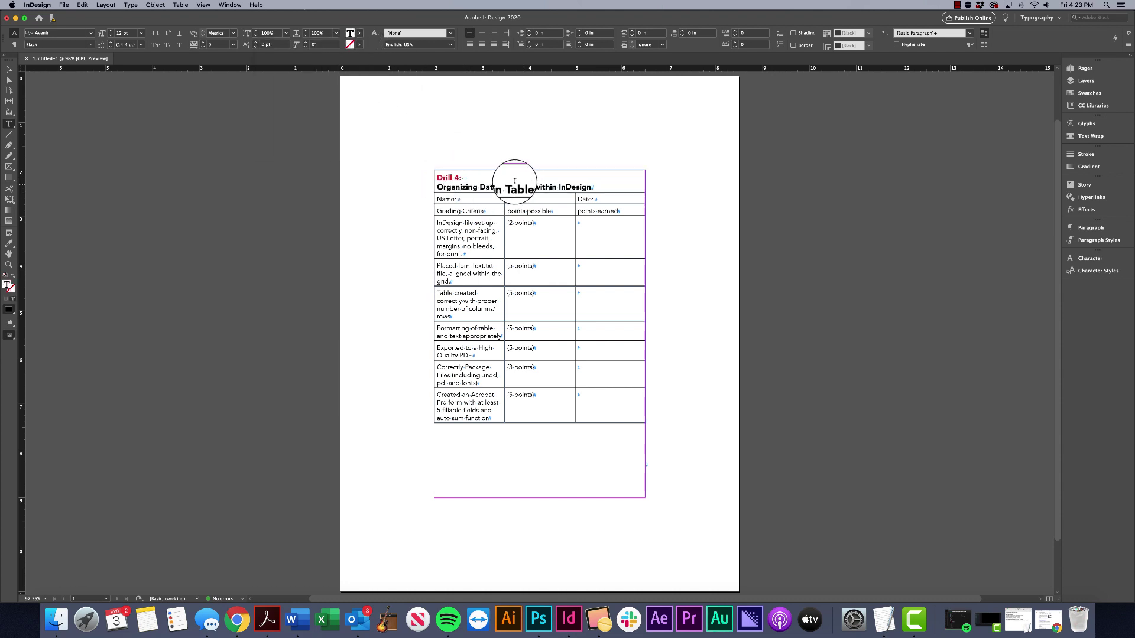
Try filling the title row's cell with the red C=15 M=100 Y=100 swatch, and undo the fill
left_click(433, 179)
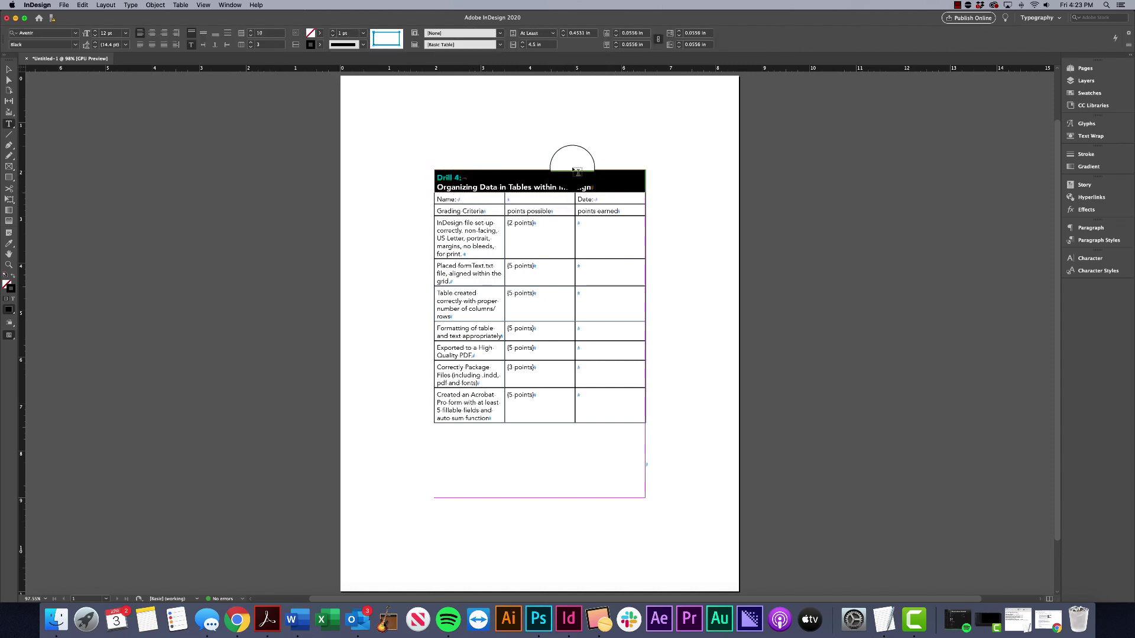
left_click(320, 33)
left_click(259, 129)
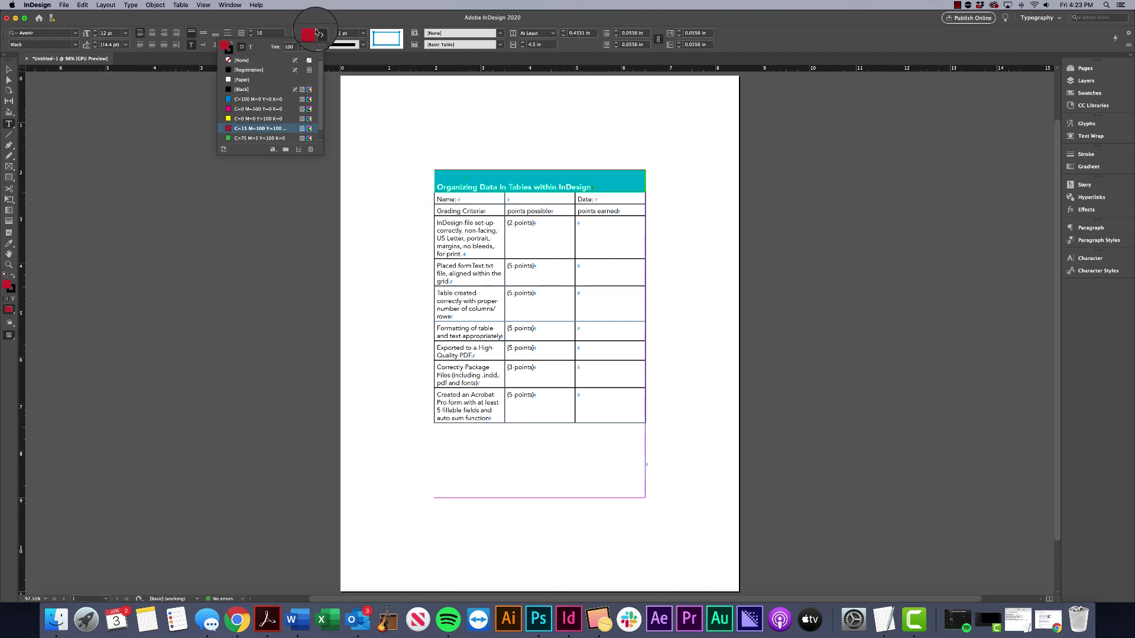
left_click(466, 187)
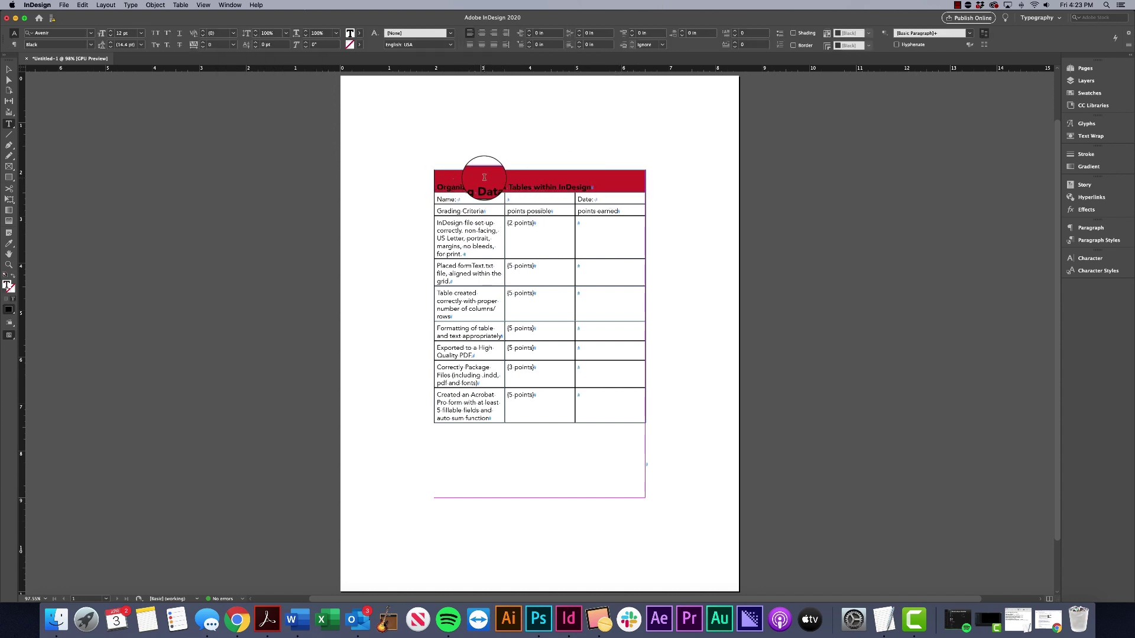
key("super+z")
key("super+z")
key("super+z")
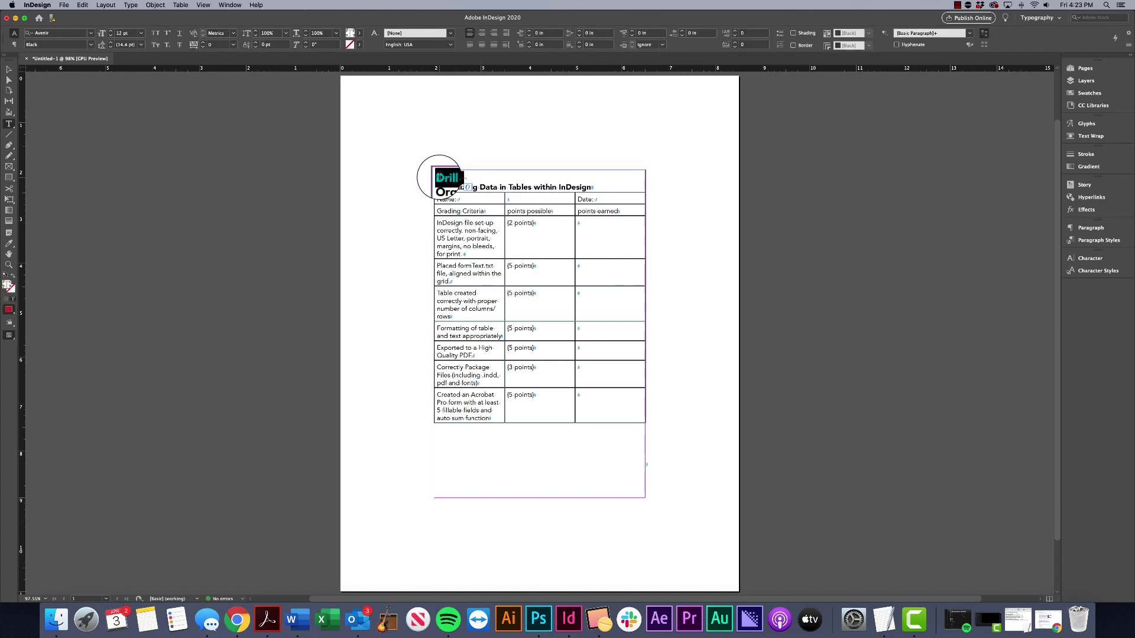
Try applying the red swatch to all of the title row's text instead of its cell, and undo the color change
left_click(430, 180)
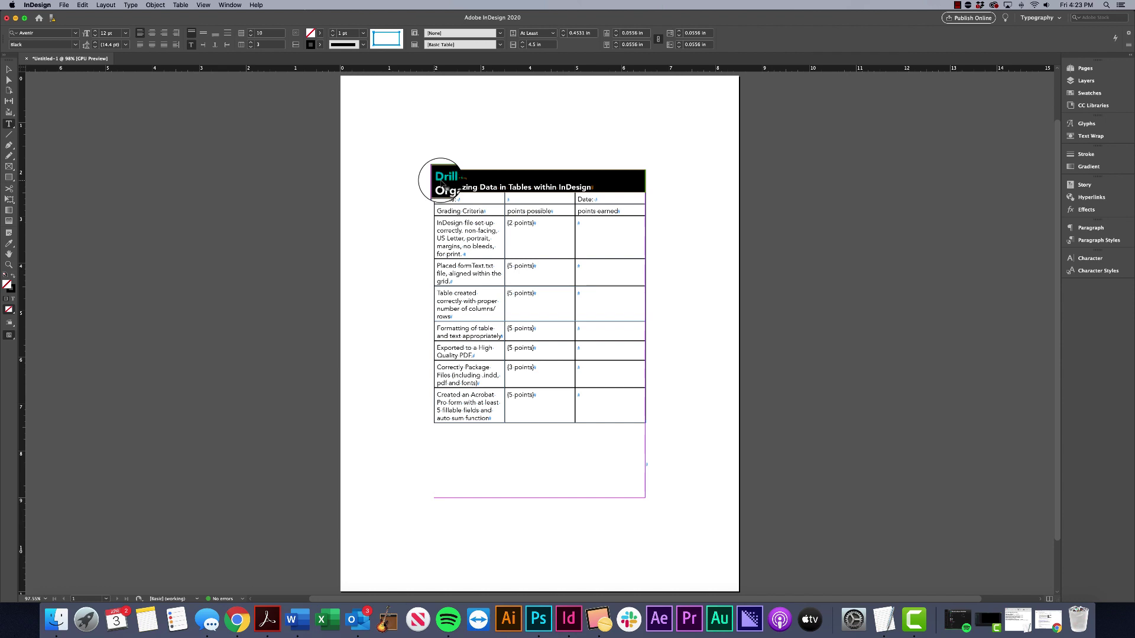
key("Escape")
key("super+a")
left_click(431, 182)
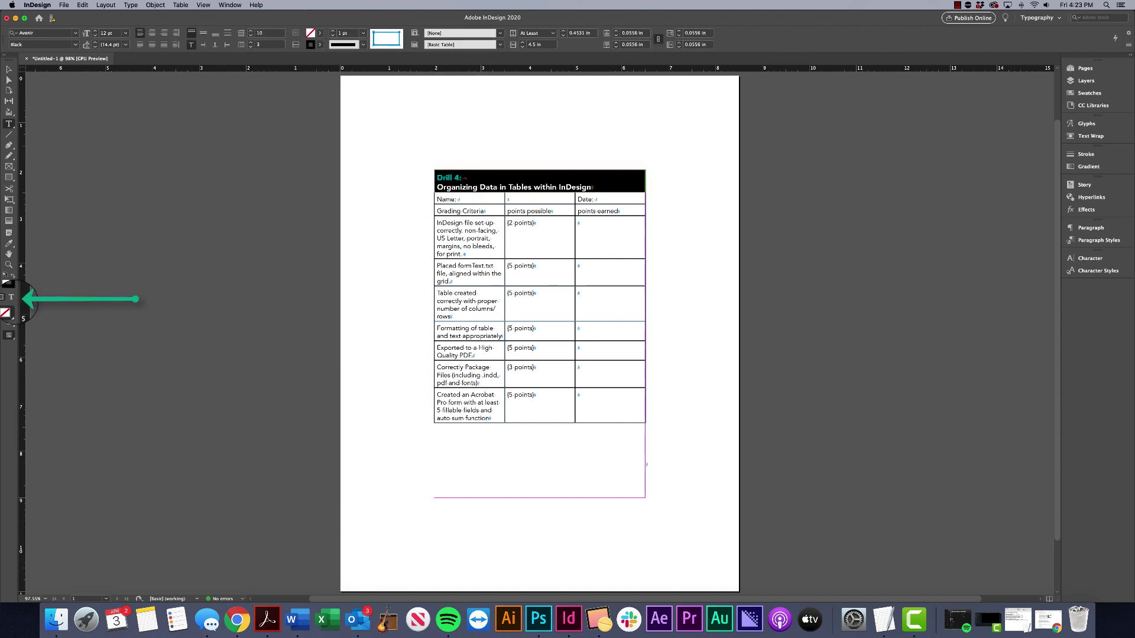
left_click(7, 299)
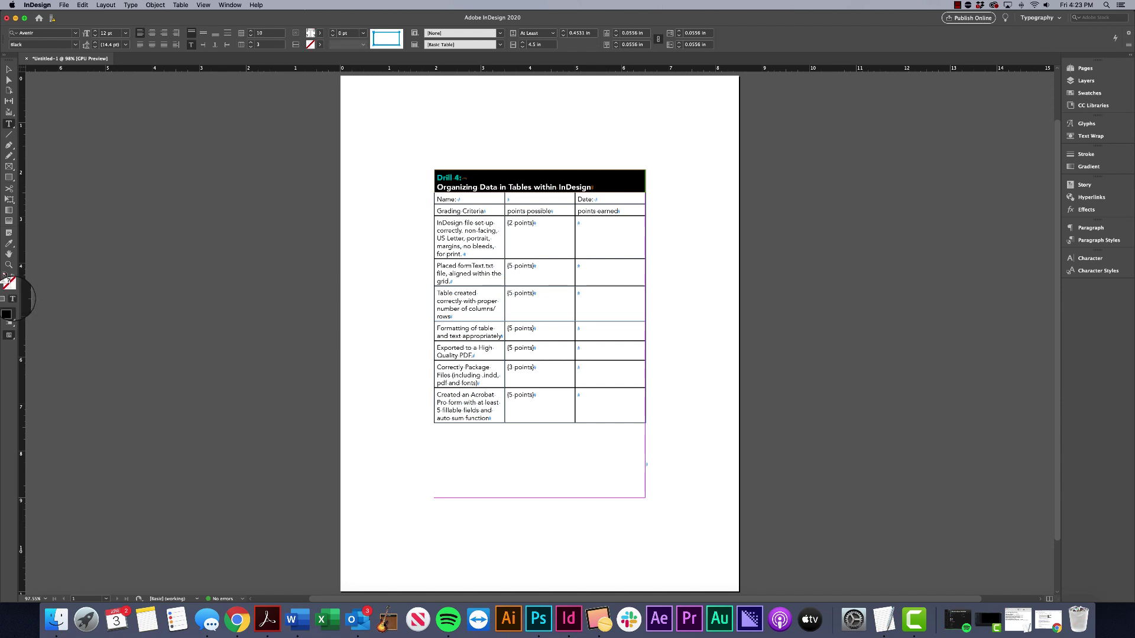
left_click(319, 33)
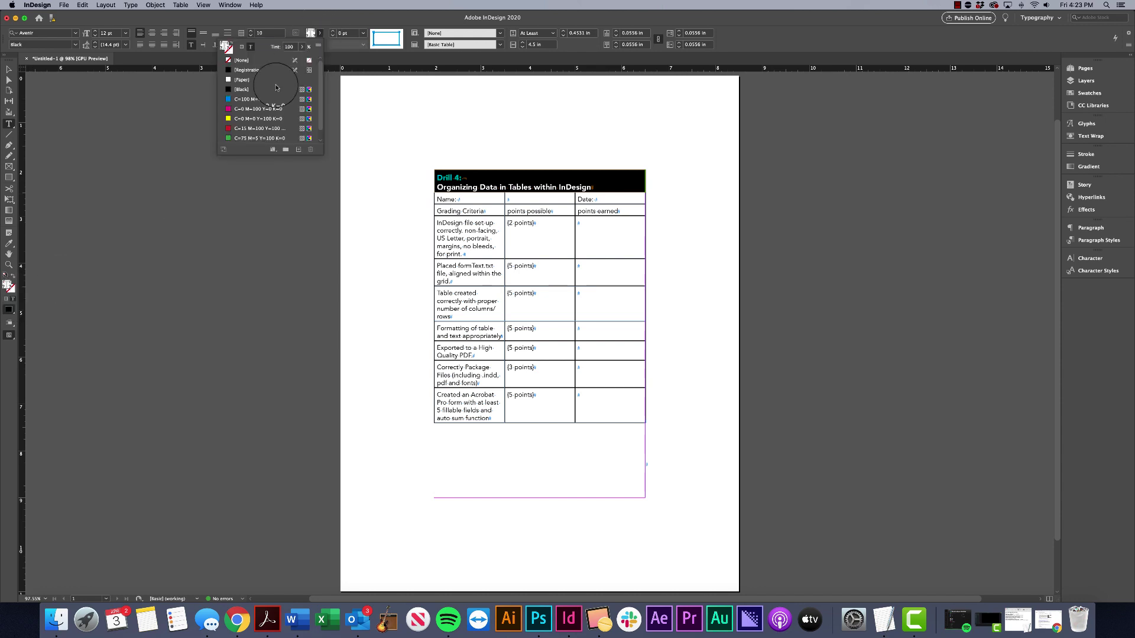
left_click(242, 133)
left_click(503, 178)
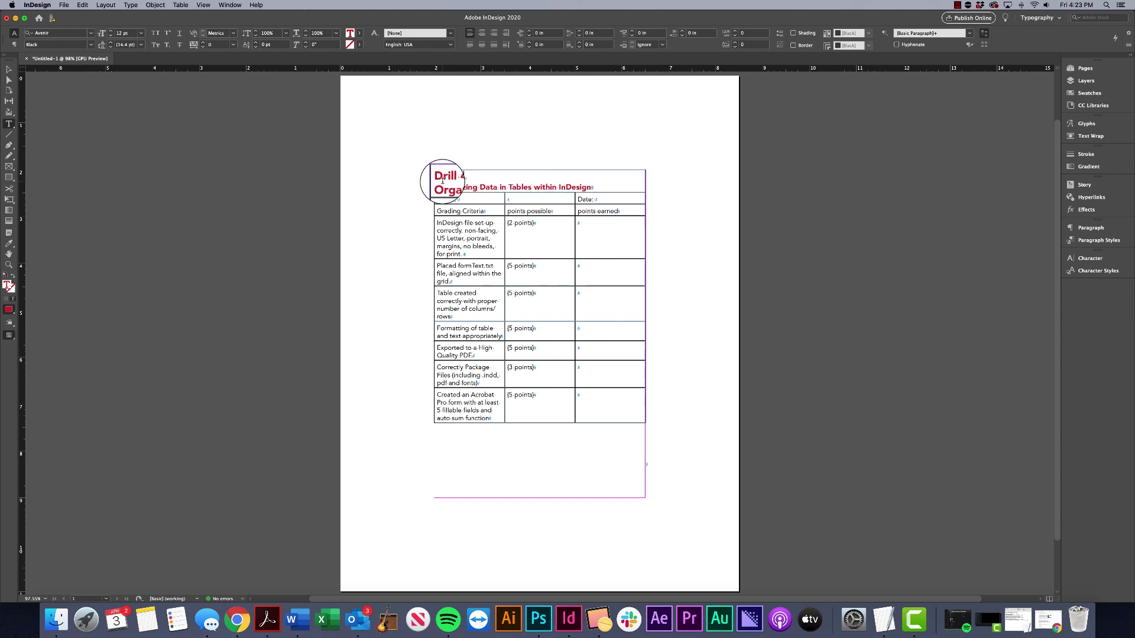
key("super+z")
Enlarge the "Drill 4:" line of the table title to 19 pt
left_click(467, 177)
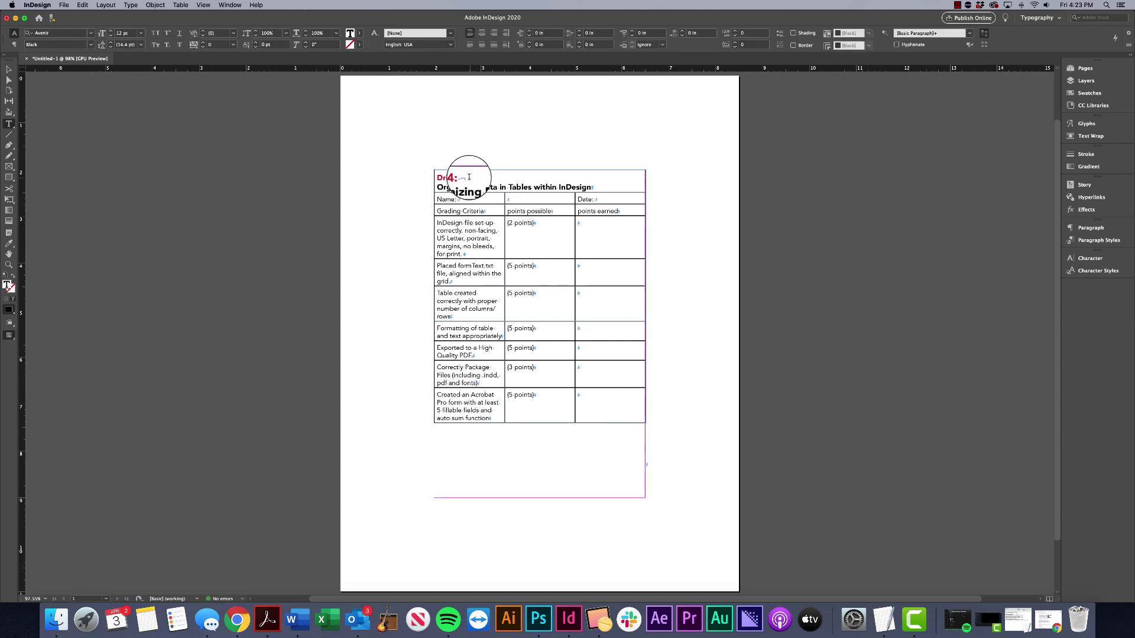
key("super+z")
key("super+z")
key("super+z")
key("super+z")
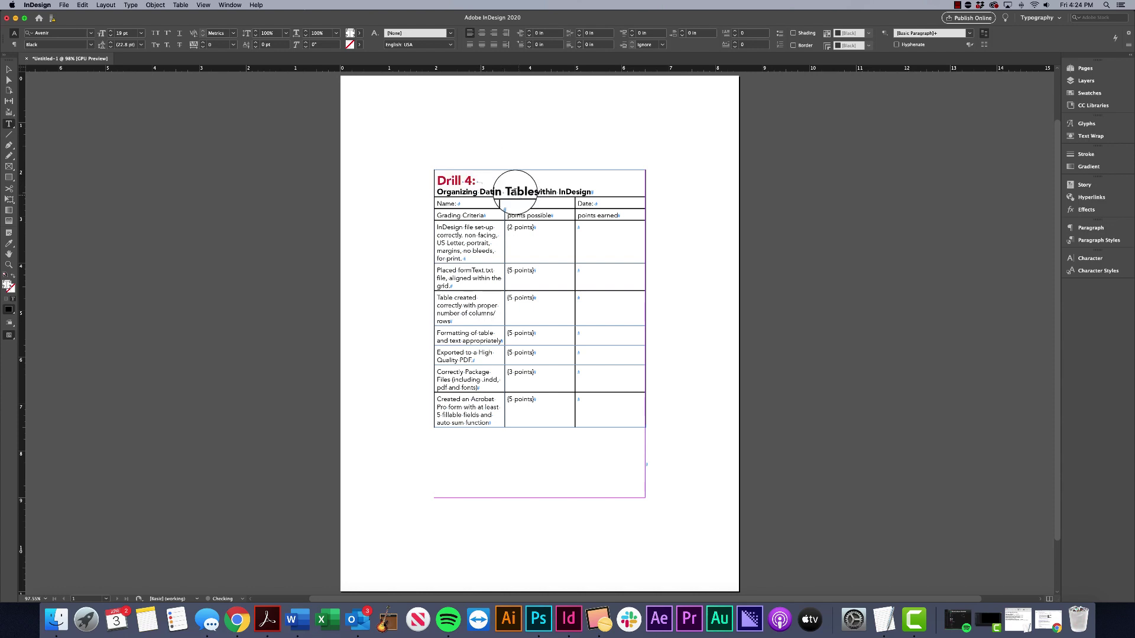
left_click(521, 192)
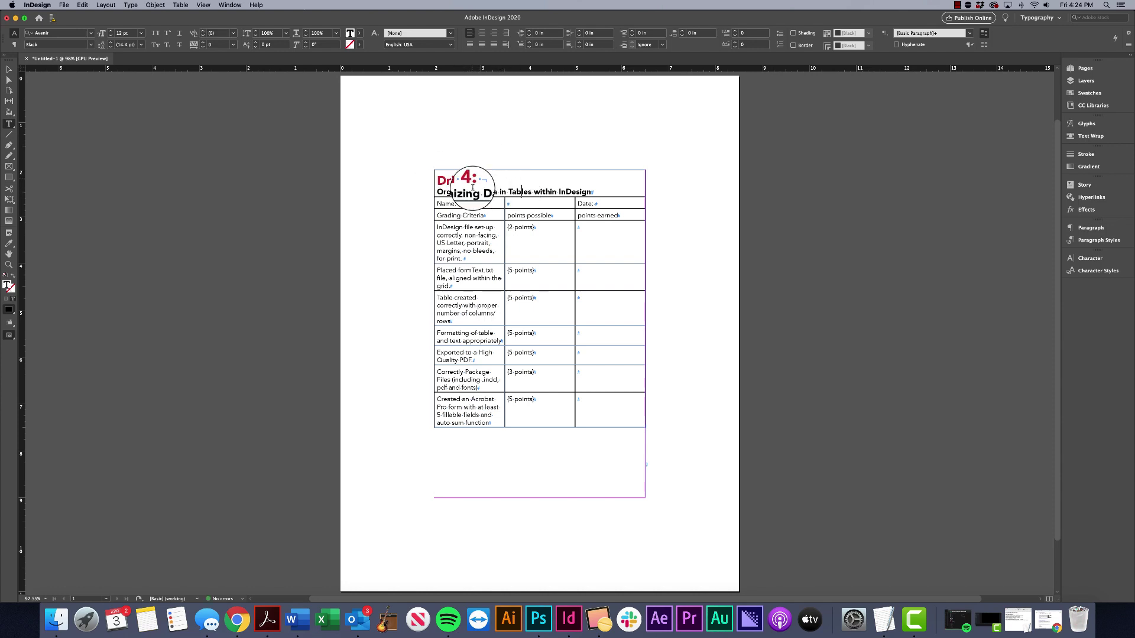
Fill the three cells of the "Grading Criteria" row with the red C=15 M=100 Y=100 swatch
left_click(432, 217)
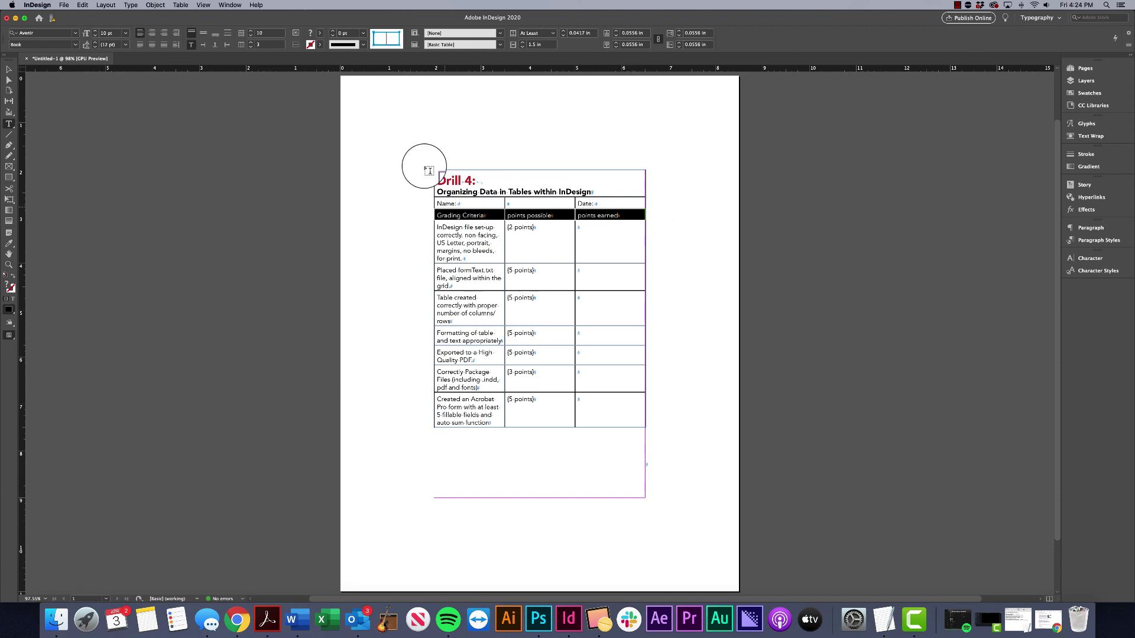
left_click(441, 218)
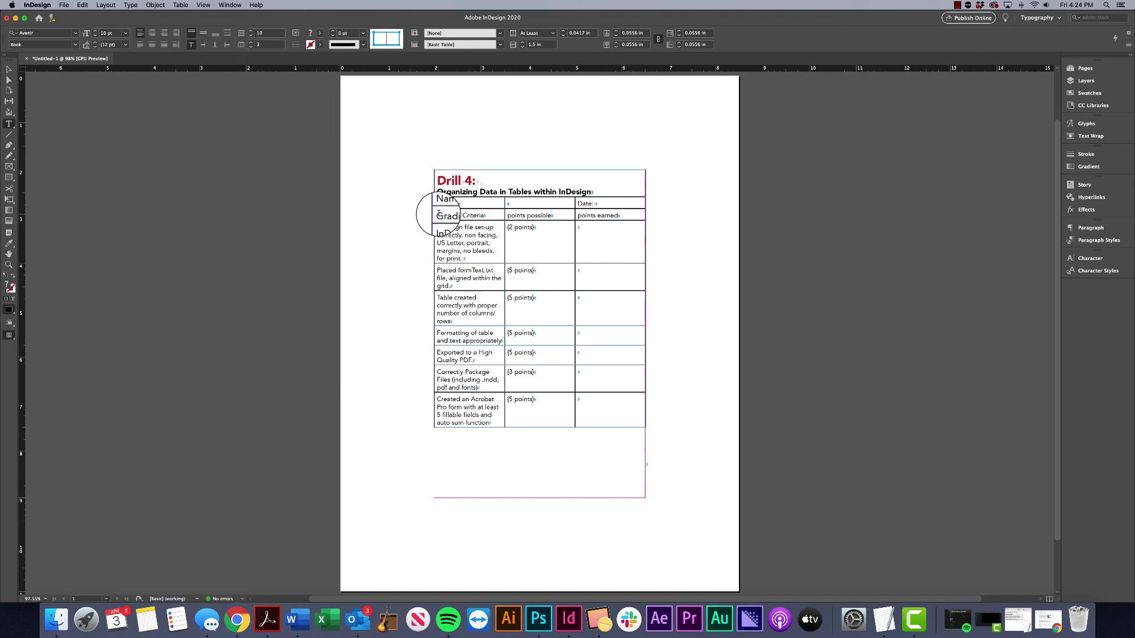
left_click_drag(594, 215, 486, 219)
left_click(486, 218)
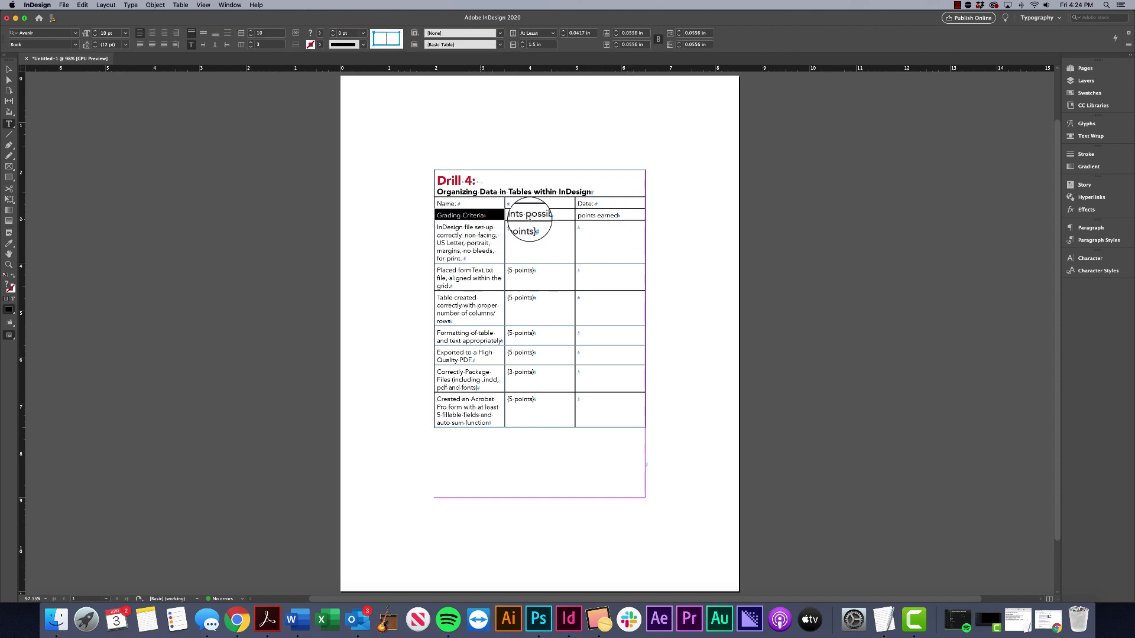
left_click_drag(591, 215, 453, 218)
left_click(431, 214)
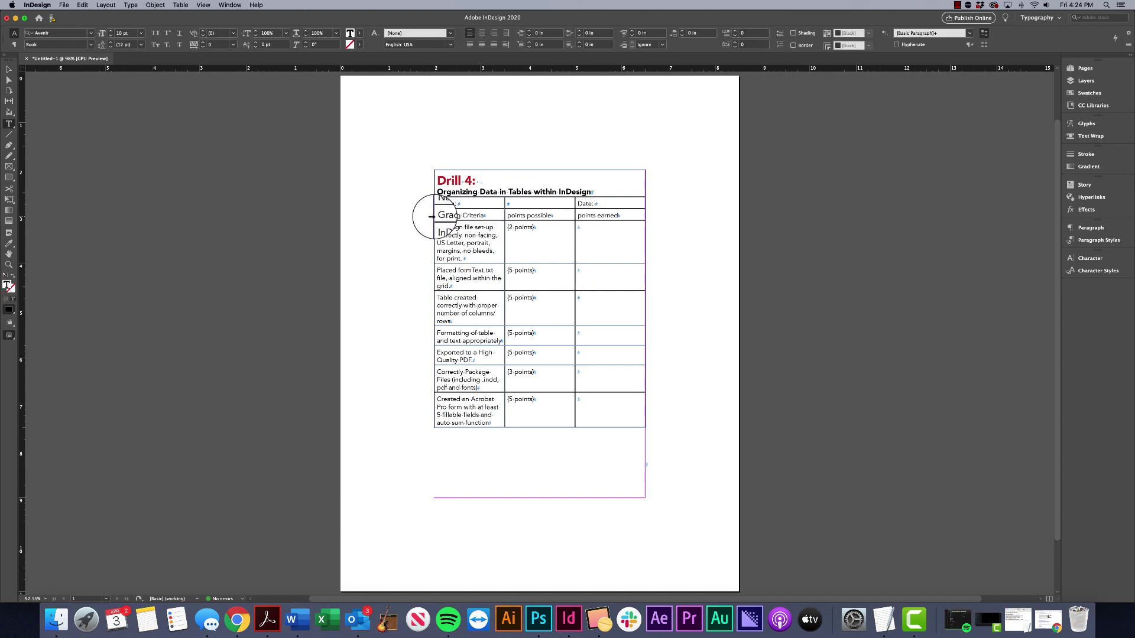
left_click(432, 216)
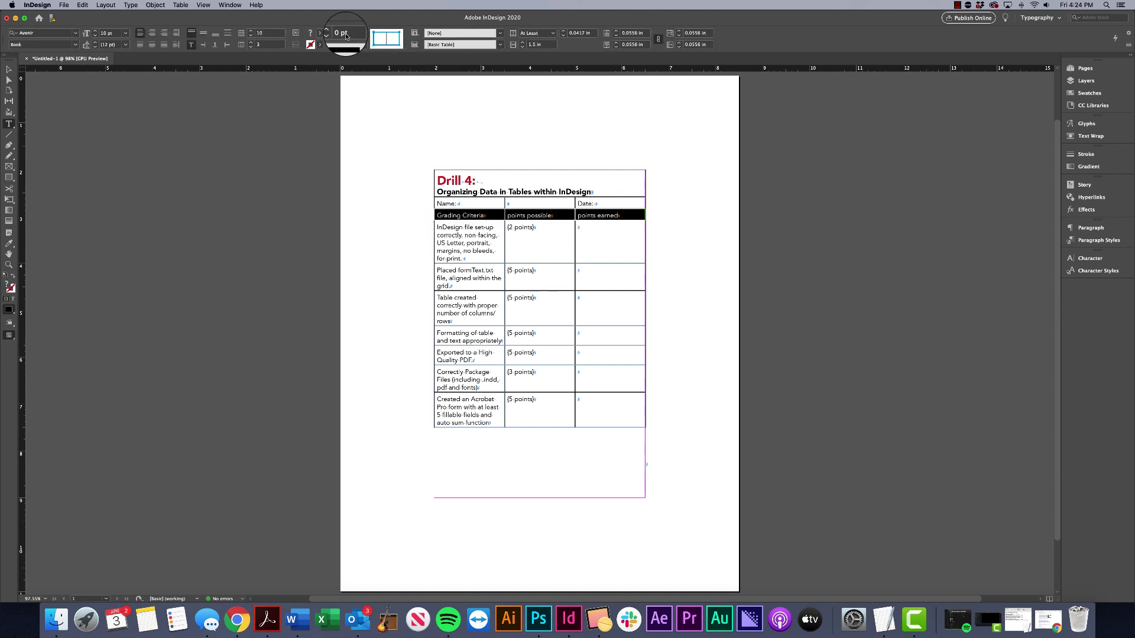
left_click(320, 45)
left_click(260, 129)
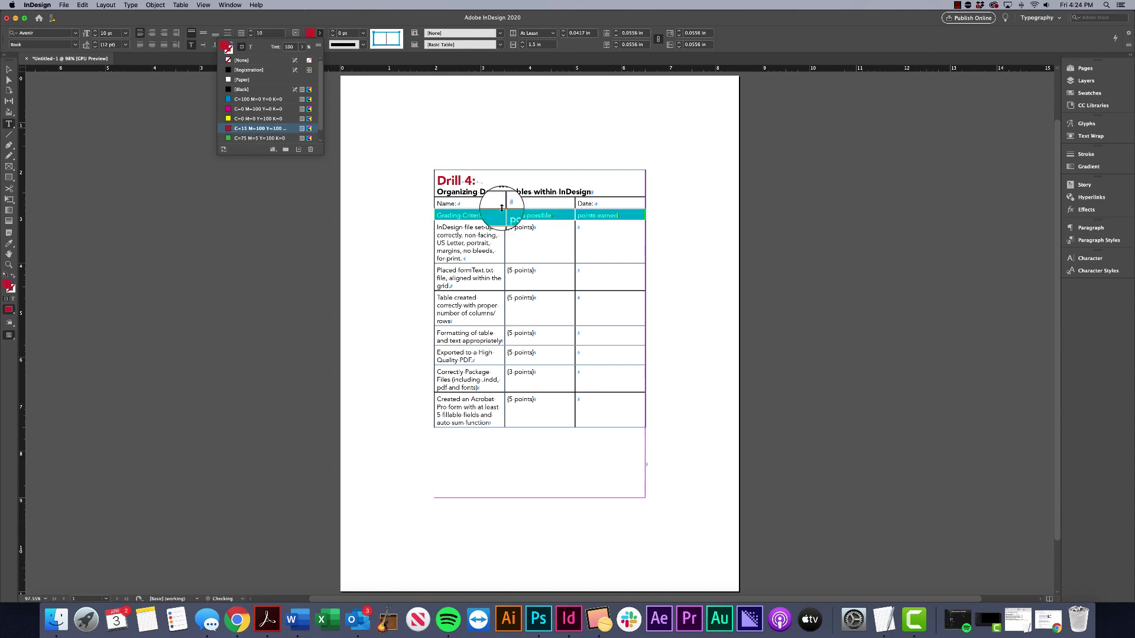
left_click(470, 233)
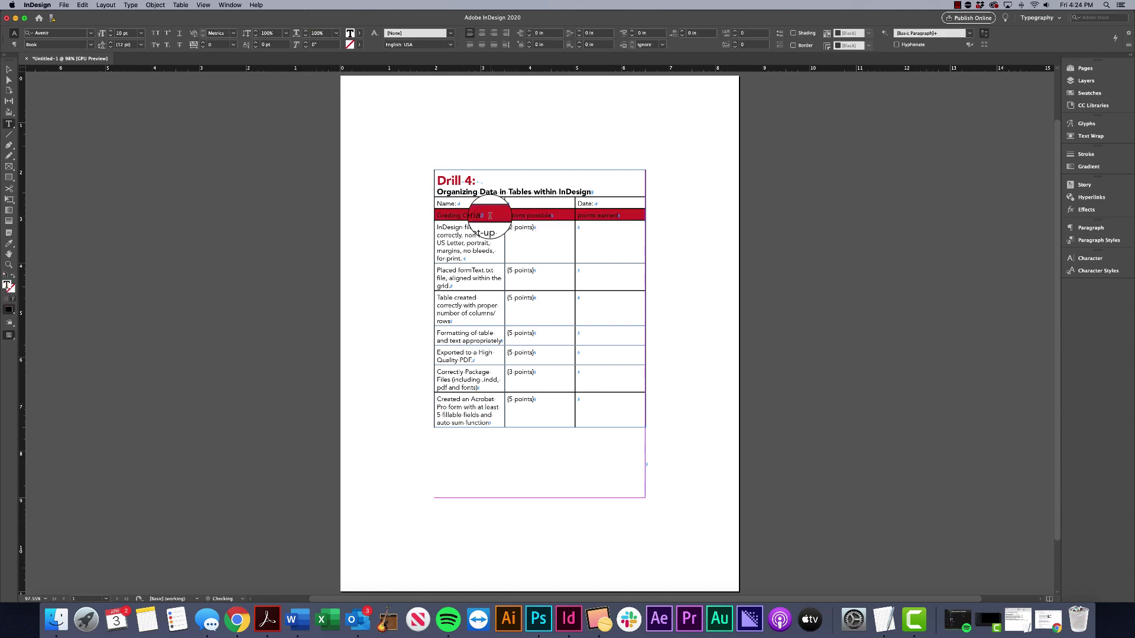
Set the text of the whole "Grading Criteria" row to the [Paper] color and Avenir Black
left_click(432, 215)
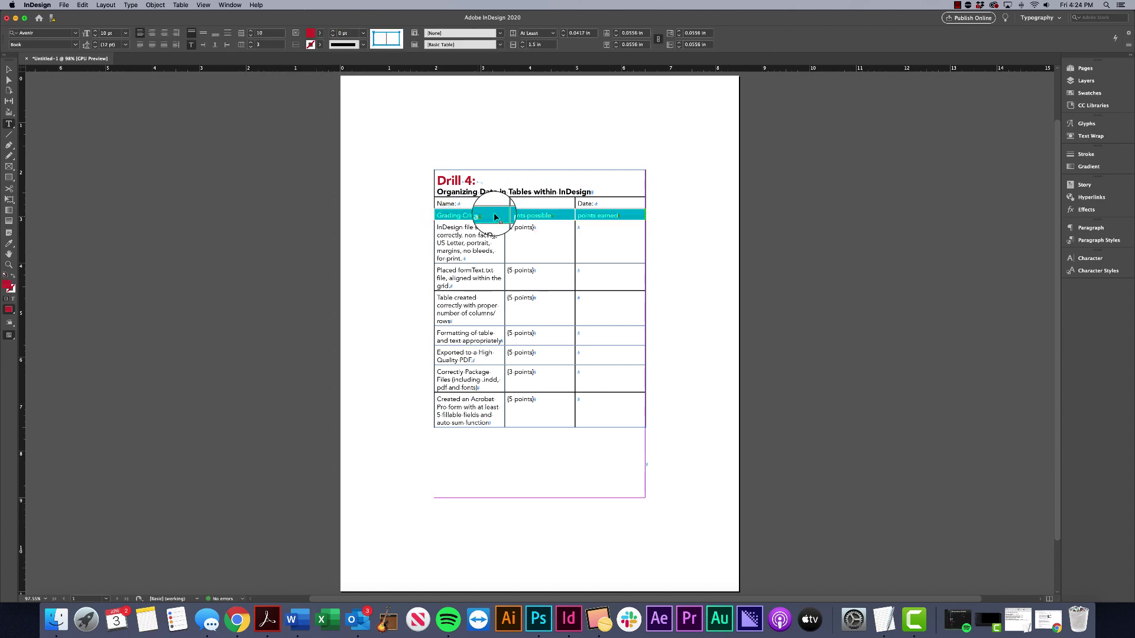
left_click(470, 215)
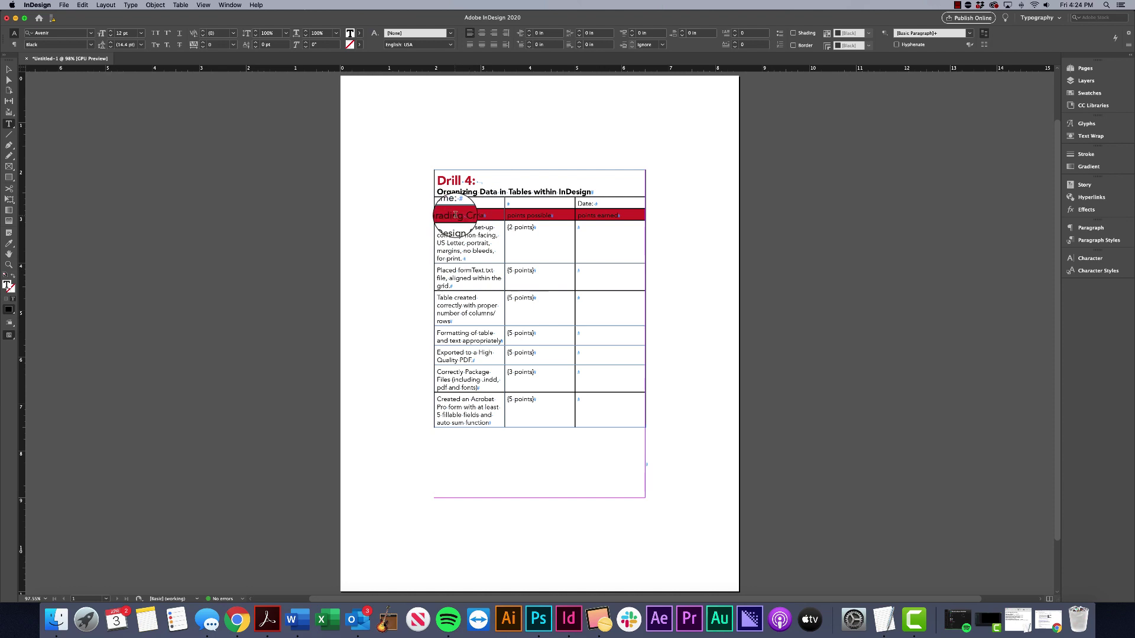
left_click_drag(456, 215, 449, 215)
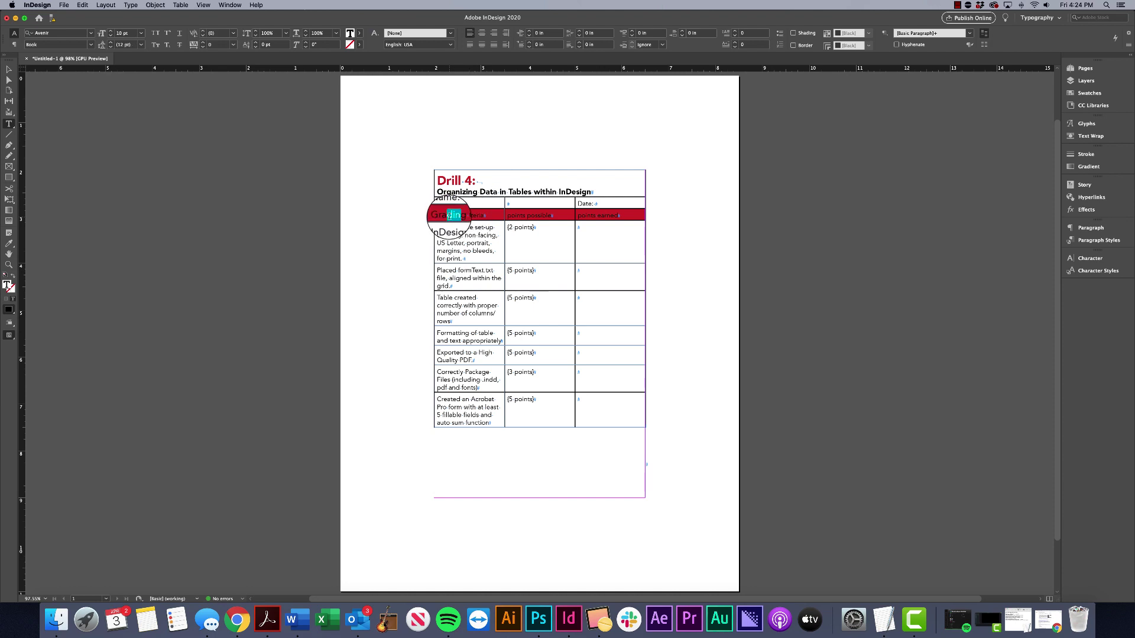
left_click(431, 215)
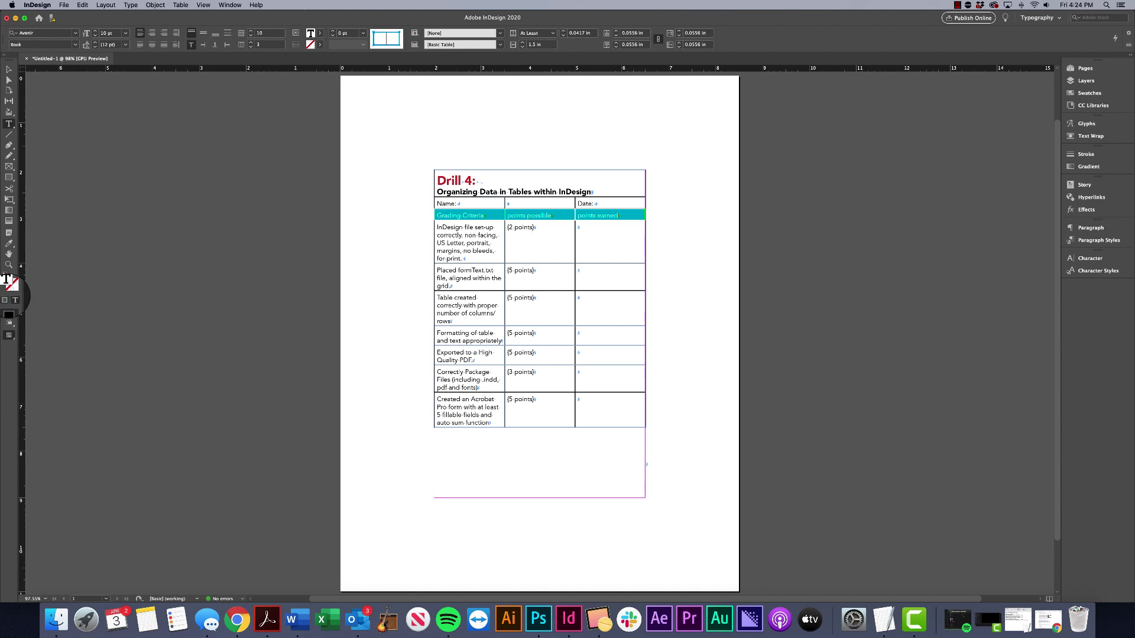
left_click(319, 33)
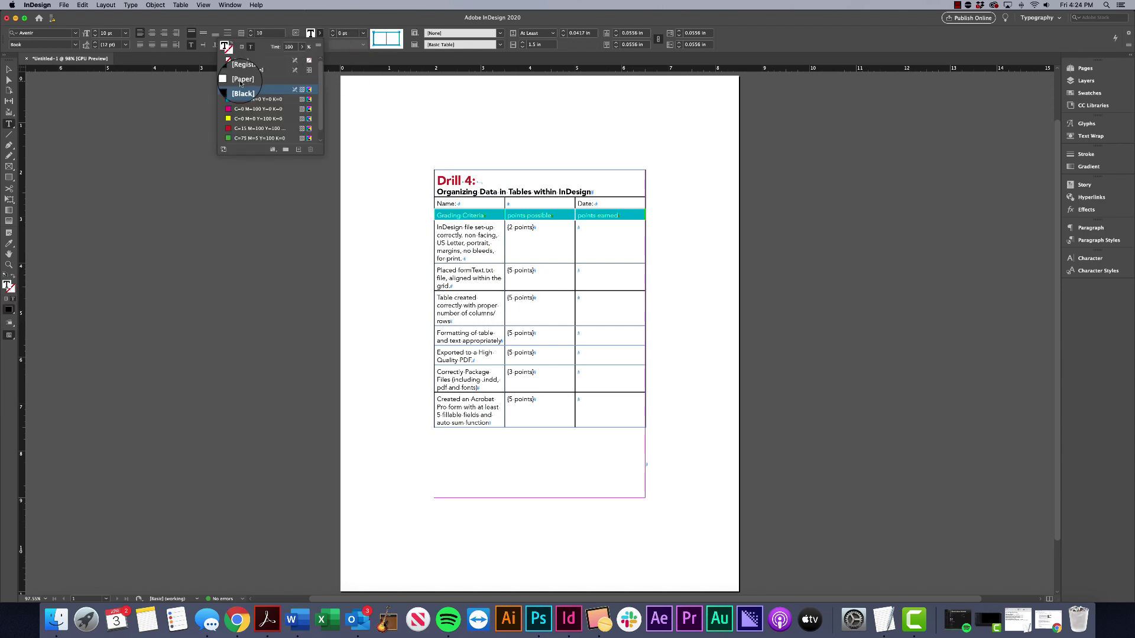
left_click(239, 83)
left_click(75, 44)
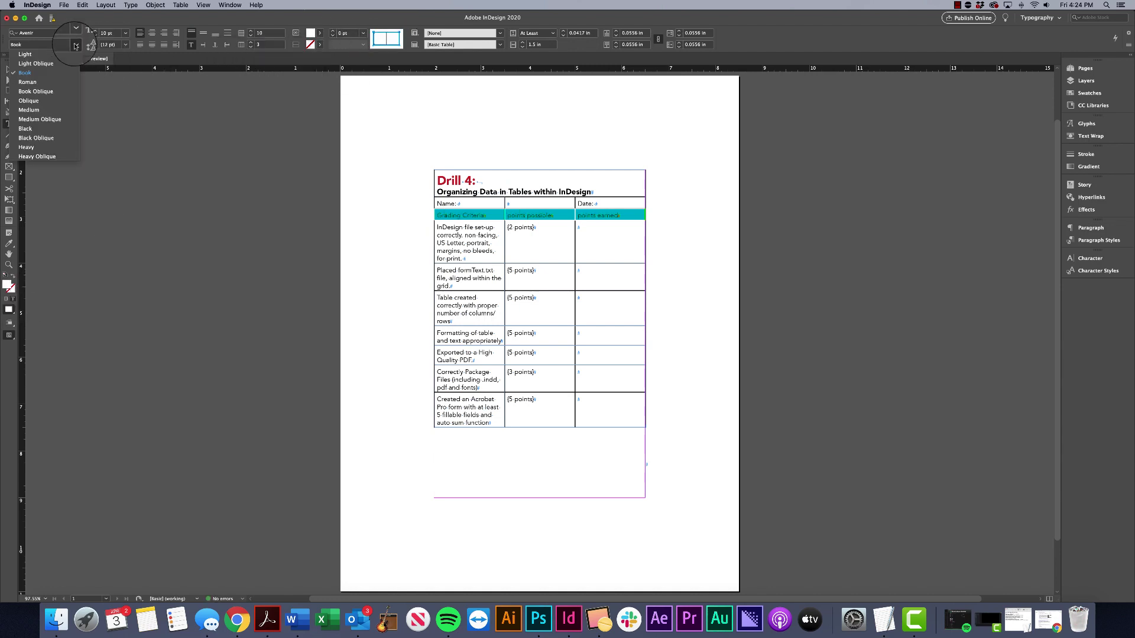
left_click(27, 129)
left_click(469, 217)
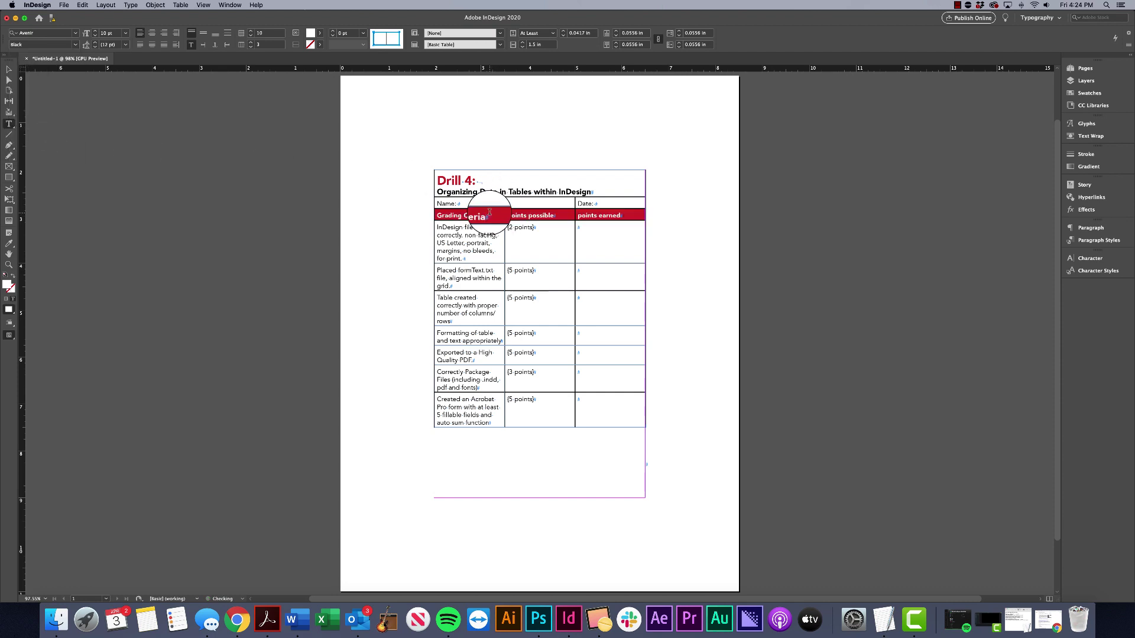
Check the table in preview mode without frame edges and hidden characters, and place the text cursor in the first criterion's cell
key("Escape")
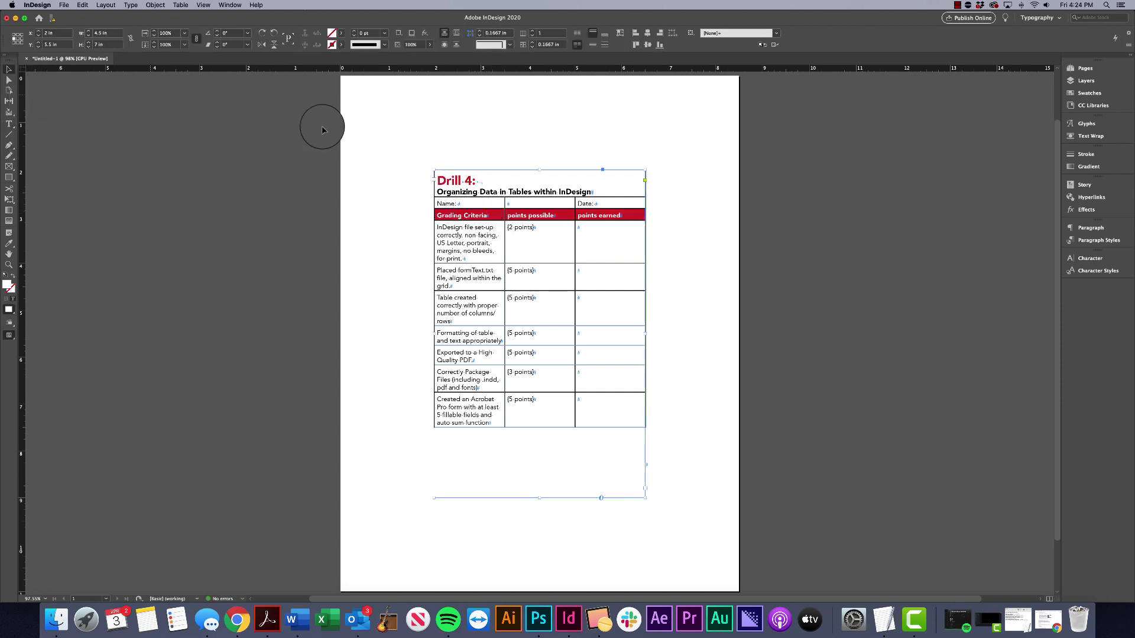
key("w")
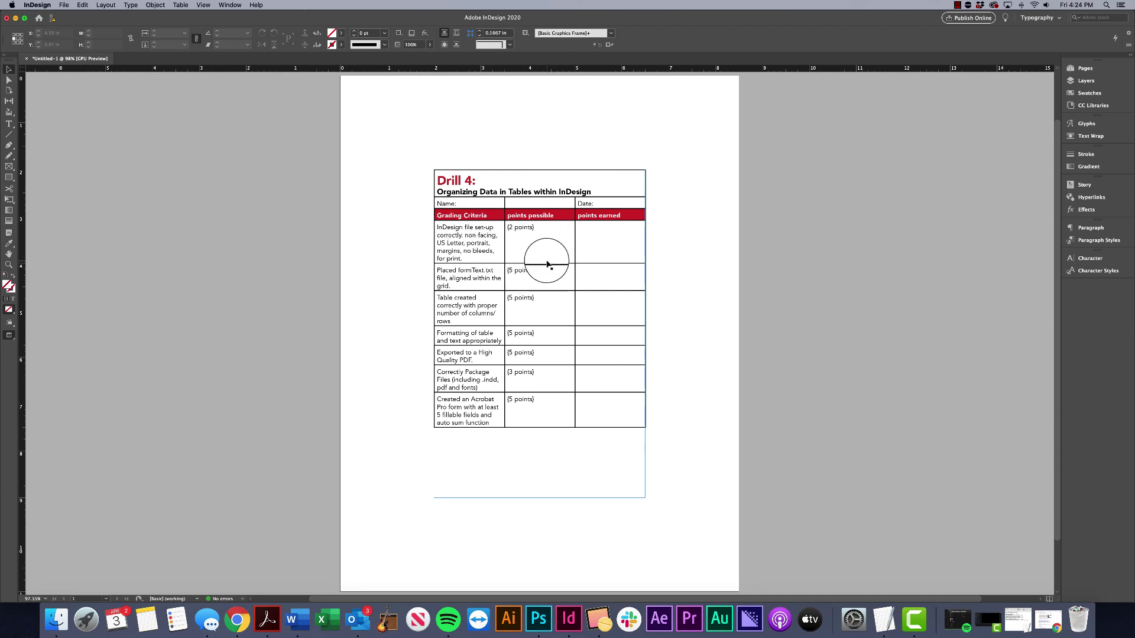
left_click(521, 238)
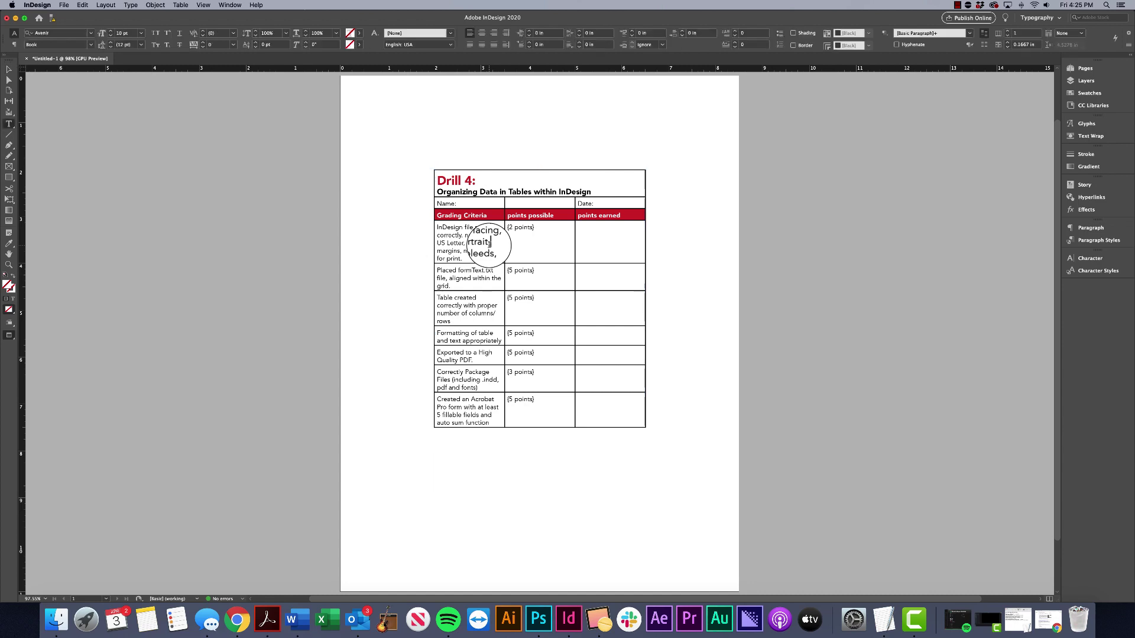
double_click(489, 244)
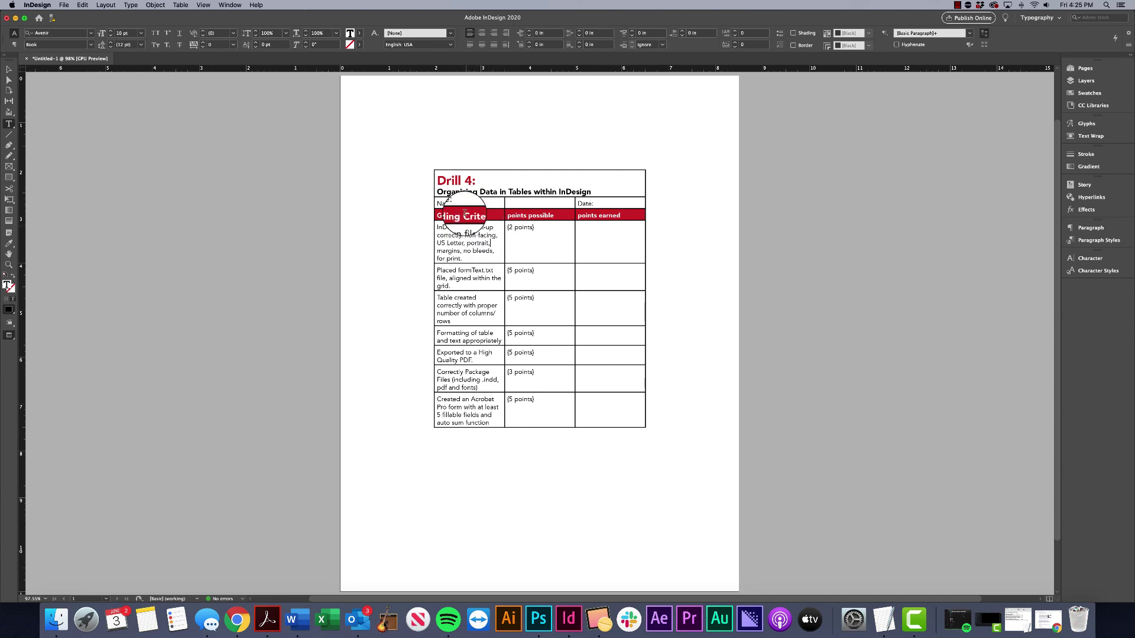
Set only the outer border of the entire table to a 12 pt stroke, leaving the inner lines out
left_click_drag(450, 180, 593, 395)
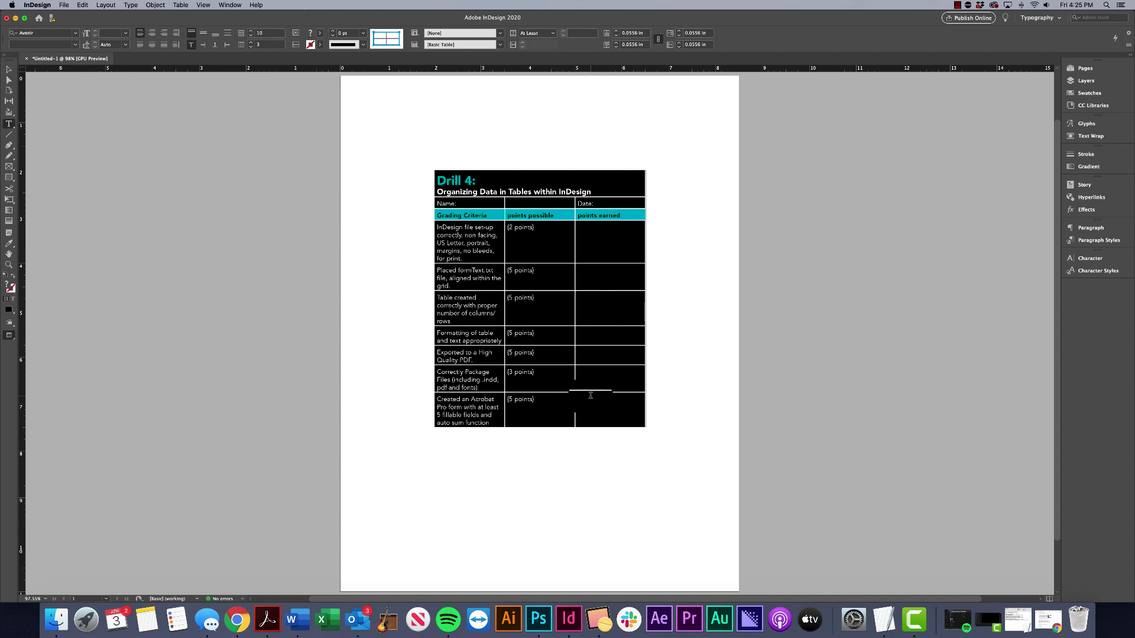
left_click(380, 34)
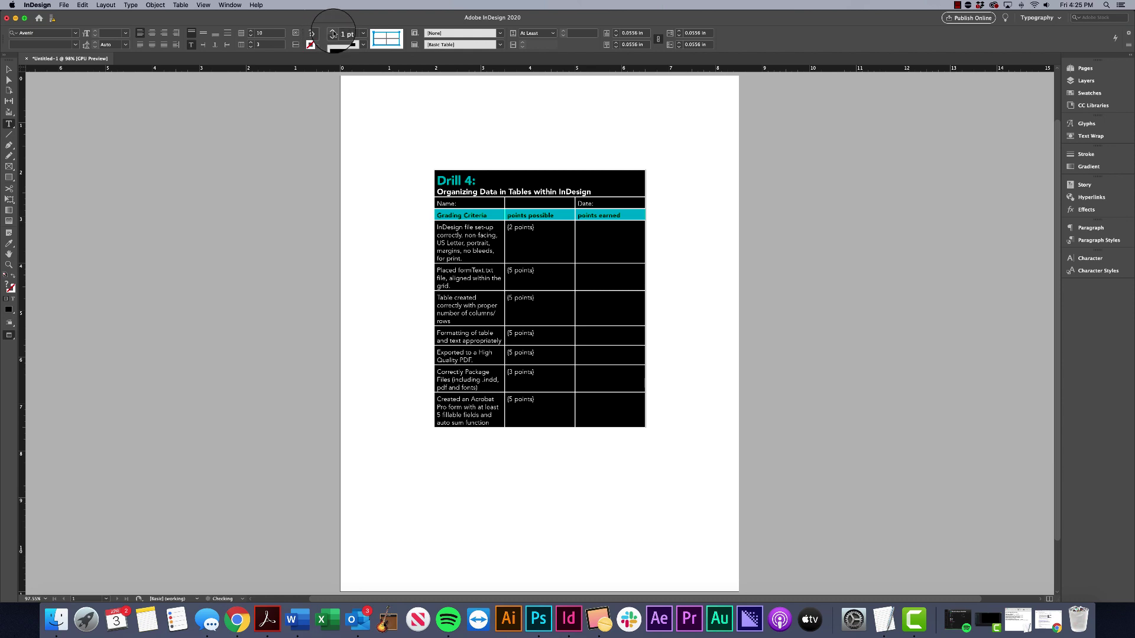
left_click(363, 33)
left_click(354, 109)
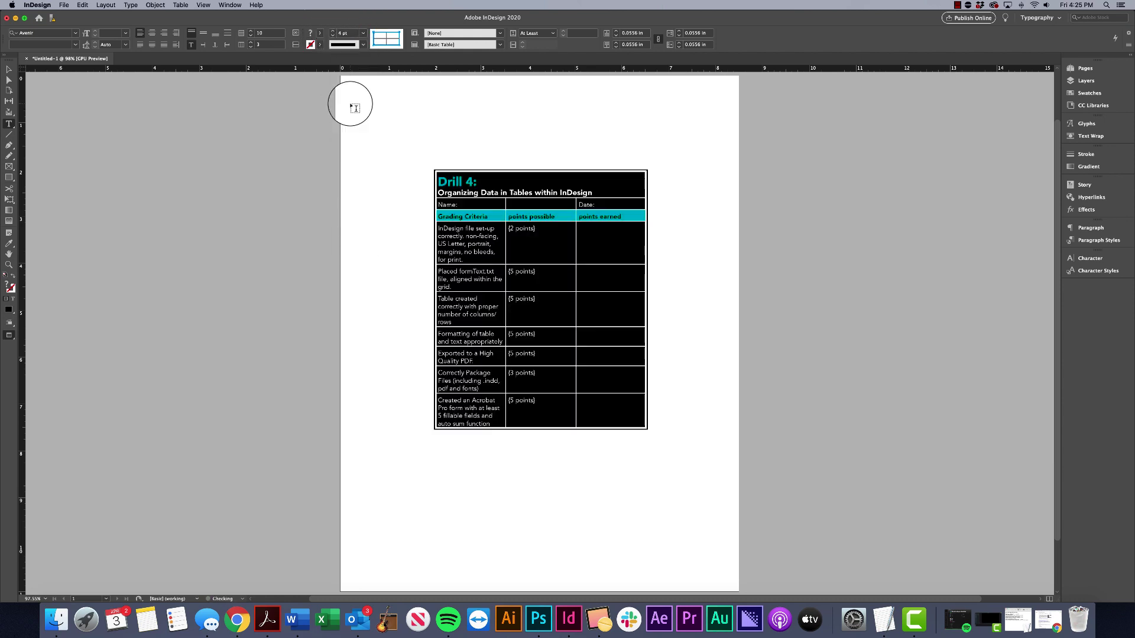
left_click(332, 31)
left_click(332, 31)
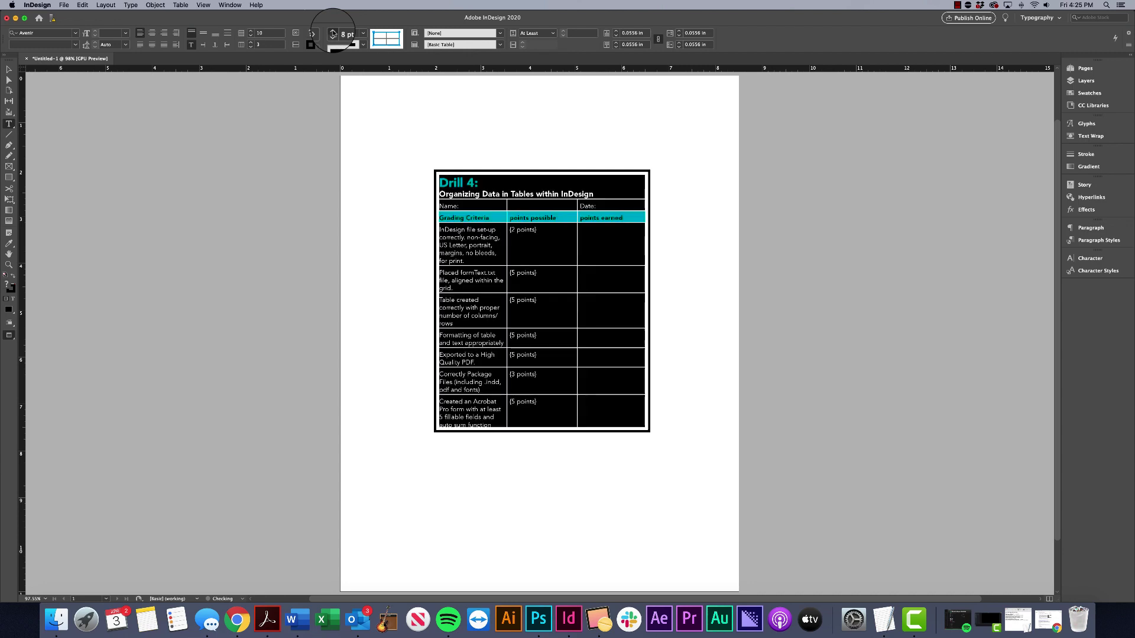
left_click(333, 30)
left_click(332, 31)
left_click(546, 233)
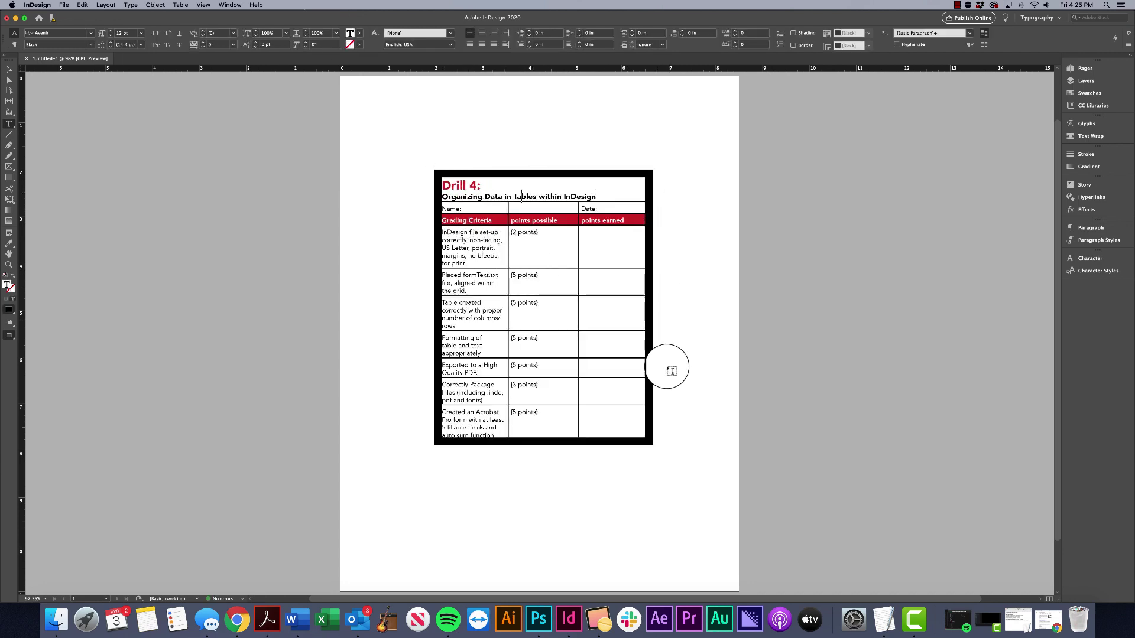
Set only the inner row and column lines of the whole table to a 0.25 pt stroke
left_click(432, 169)
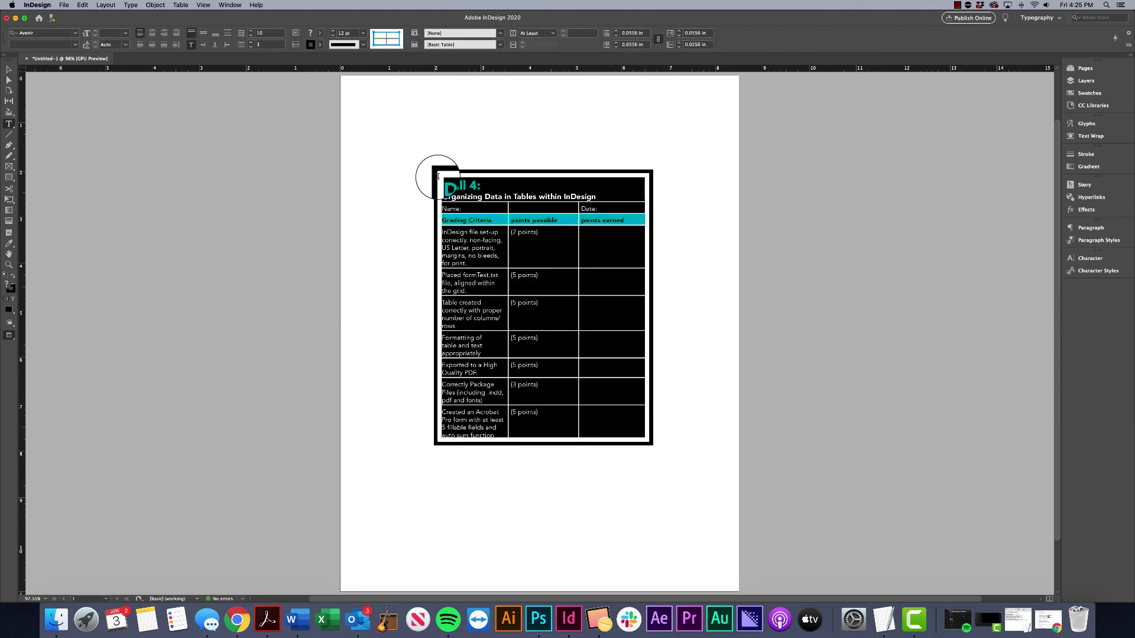
left_click(374, 38)
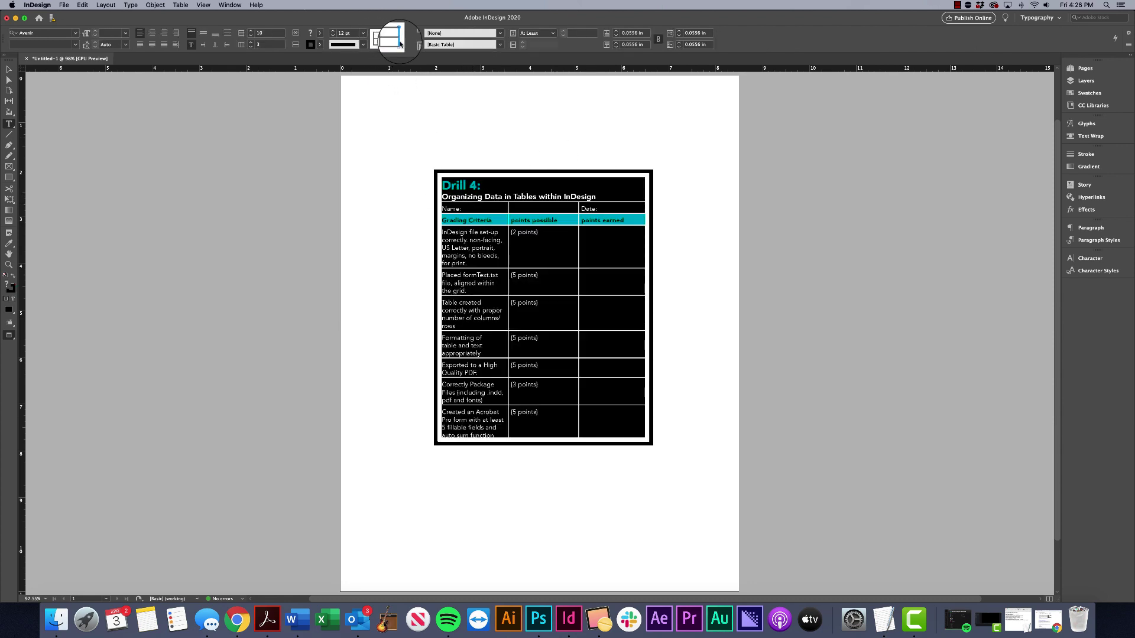
left_click(386, 42)
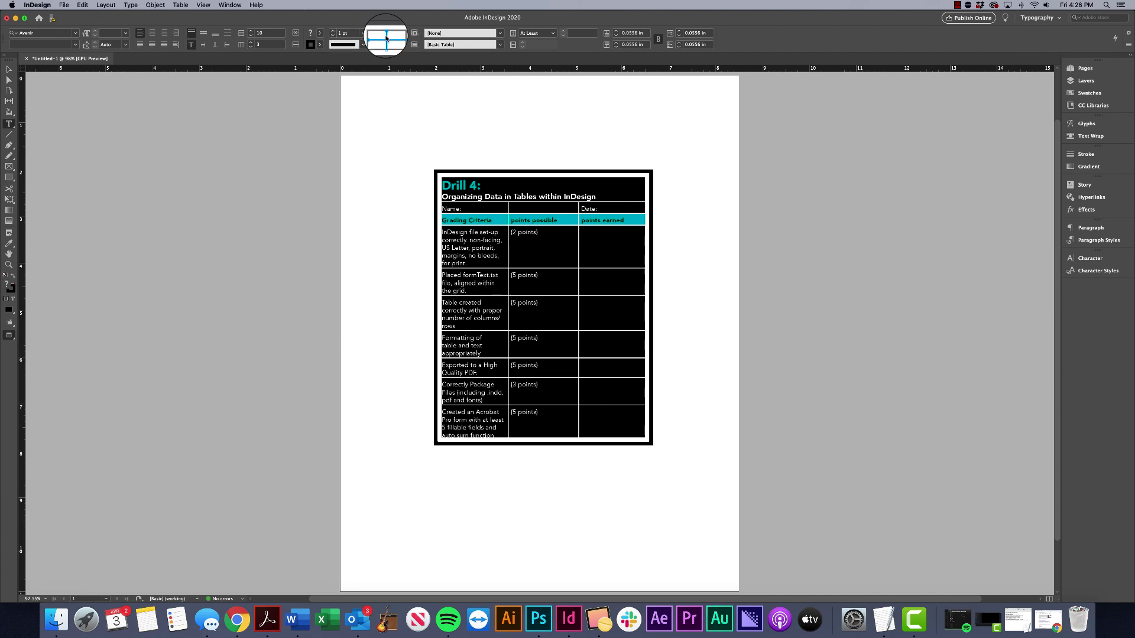
left_click(385, 43)
left_click(362, 33)
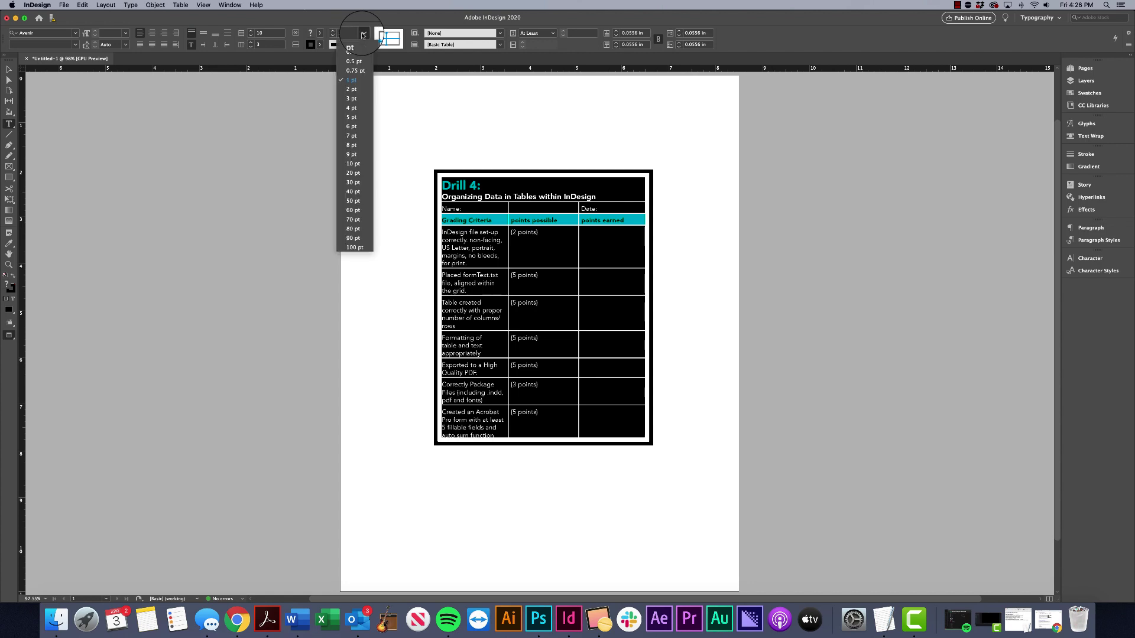
left_click(355, 53)
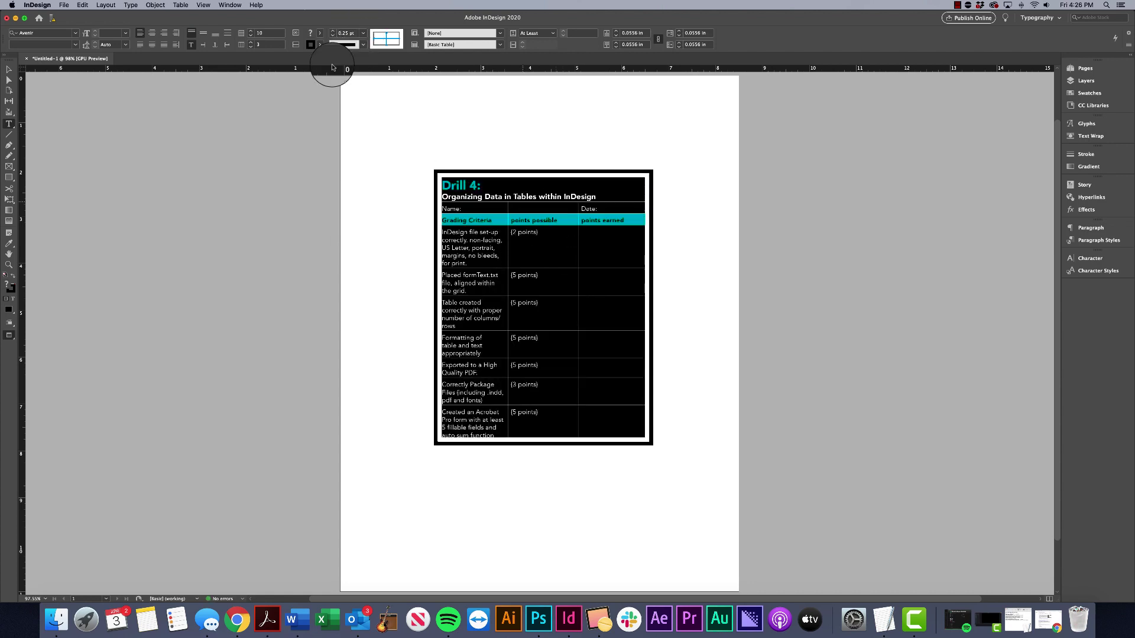
Lighten the table's inner lines by reducing the black stroke tint to about 66%
left_click(321, 45)
scroll(272, 118, "down", 1)
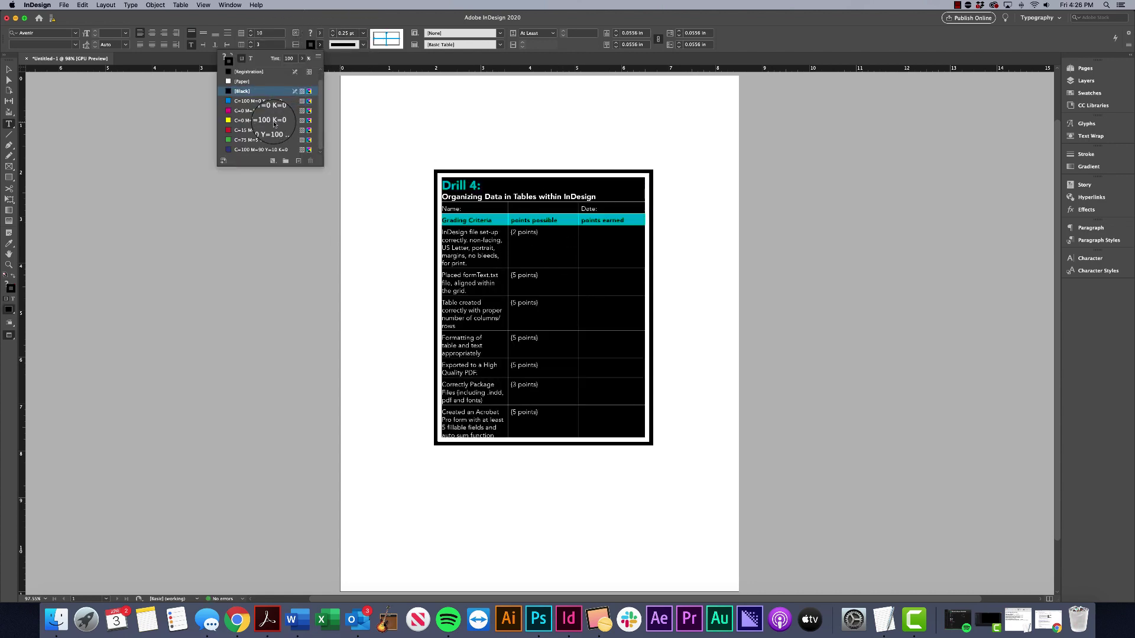
left_click(302, 58)
left_click_drag(294, 67, 288, 72)
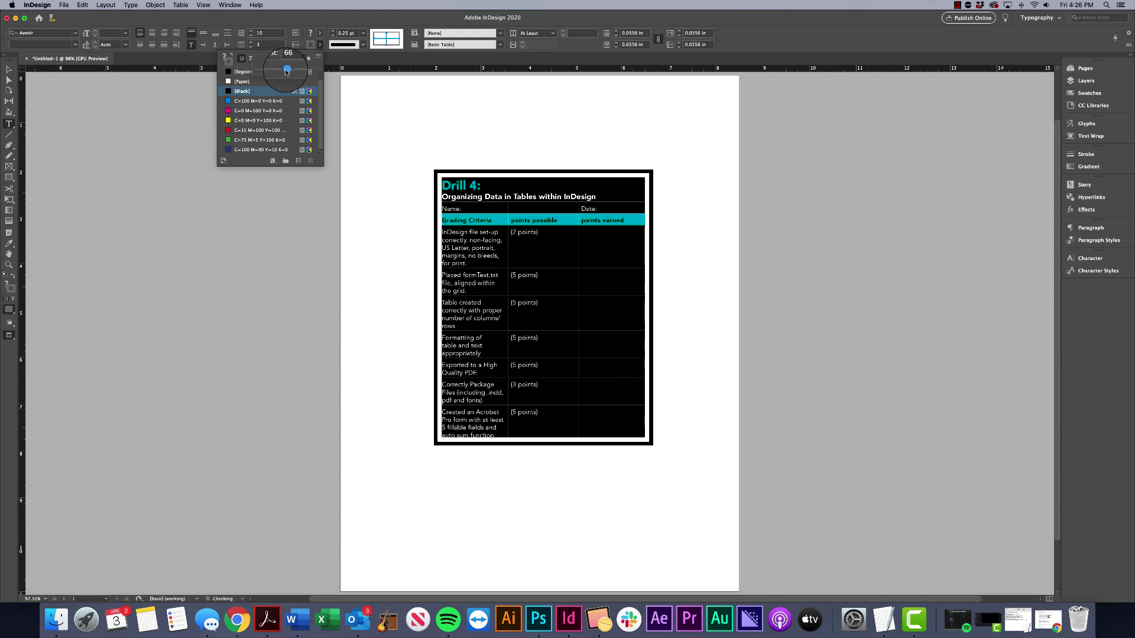
left_click(490, 243)
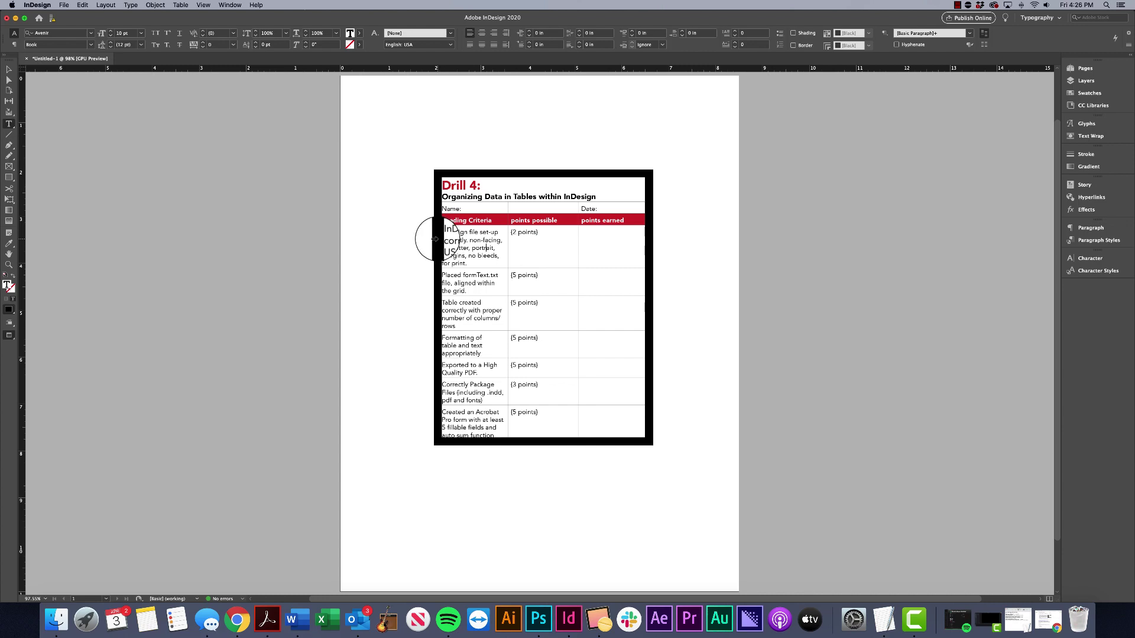
Try linked cell insets of 0.125 in on all four sides of the table's first column
left_click(454, 175)
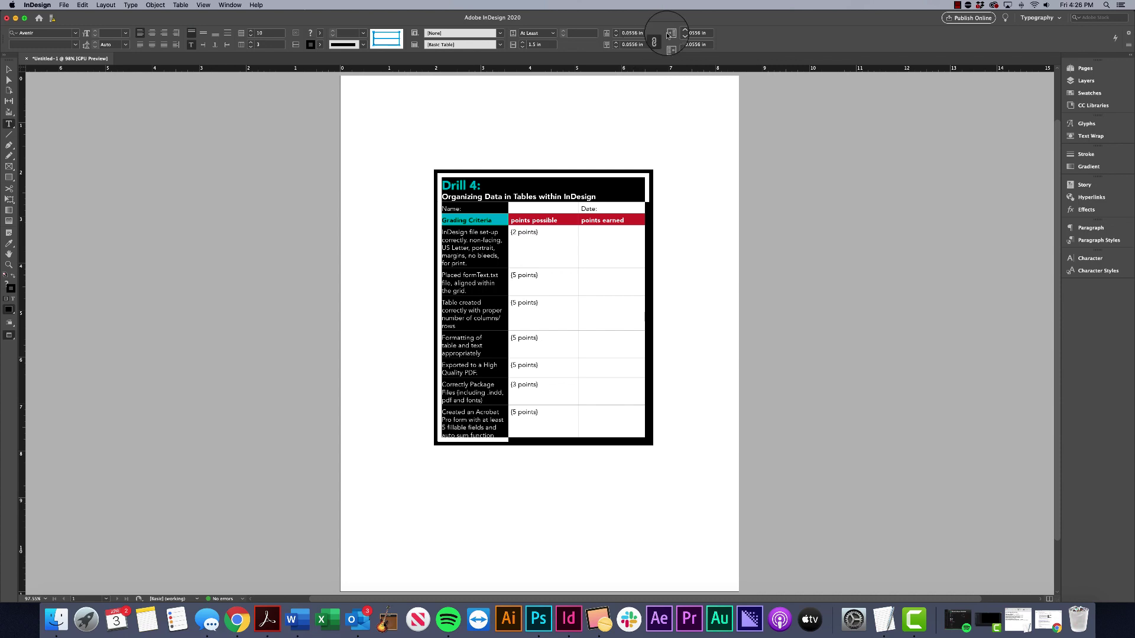
left_click(679, 31)
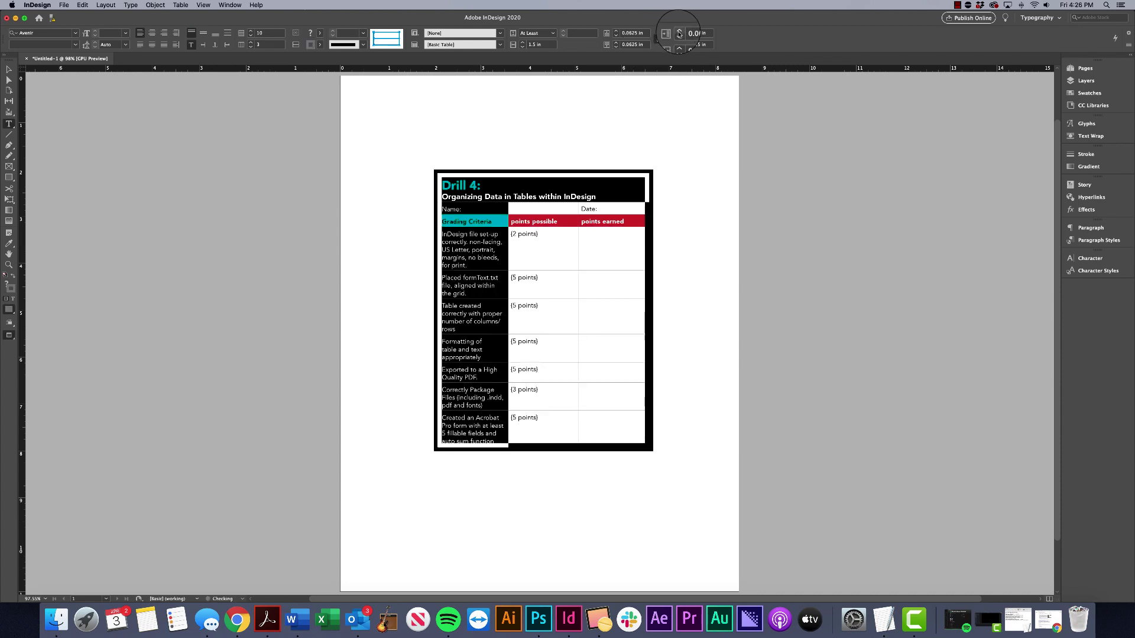
left_click(679, 31)
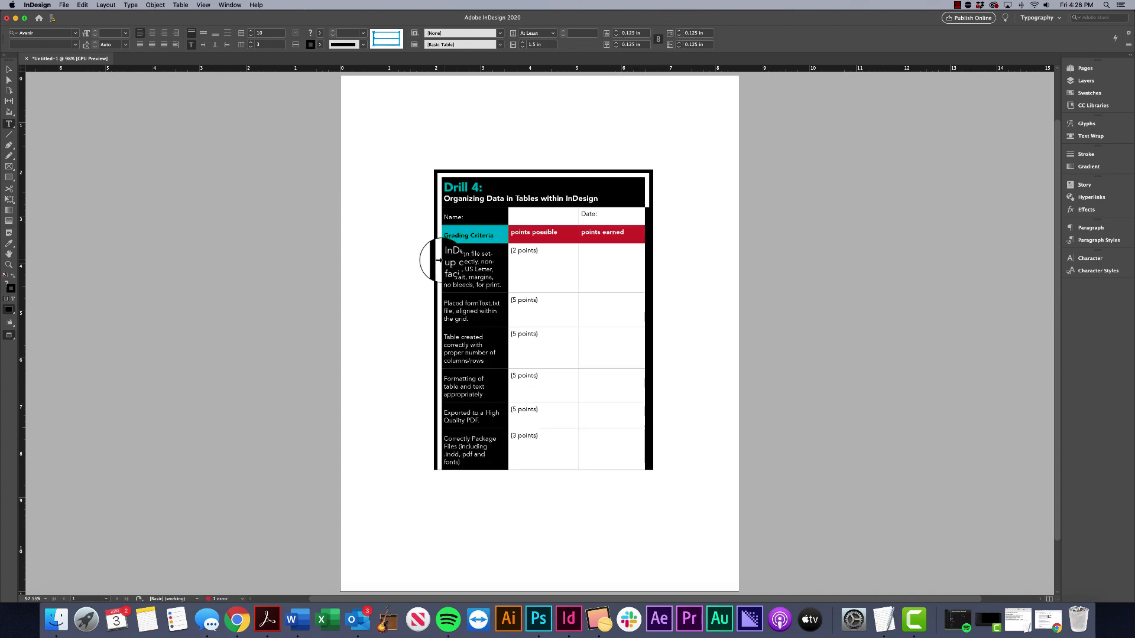
left_click(449, 259)
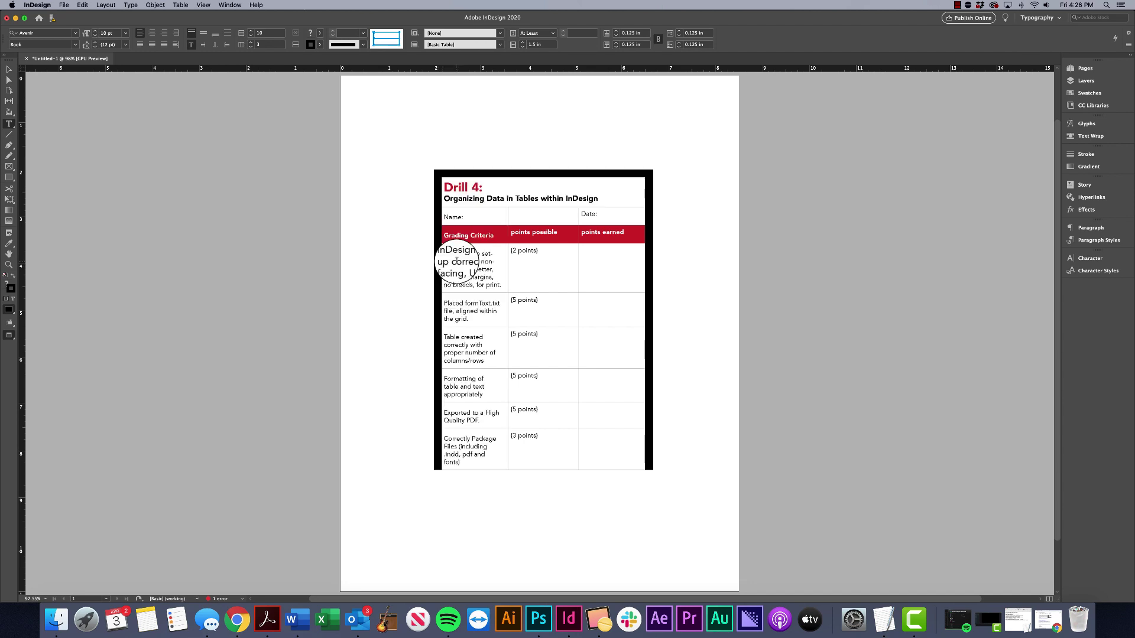
Set the first column's cell insets to 0.0625 in, then unlink them and raise only the left inset to 0.1875 in
left_click(469, 169)
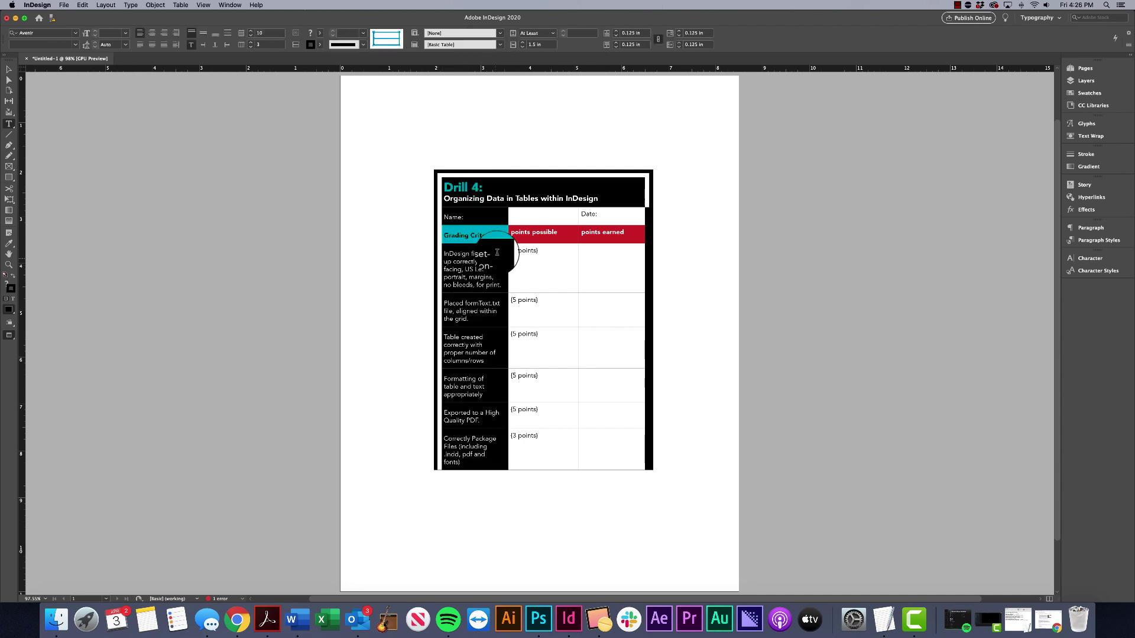
left_click(657, 38)
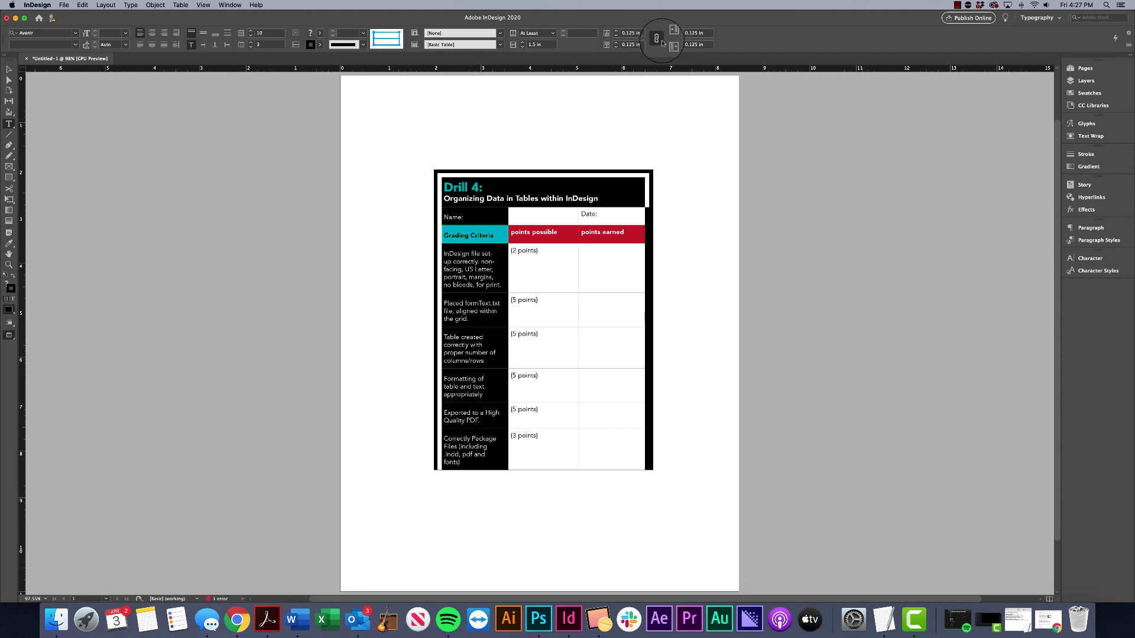
left_click(679, 36)
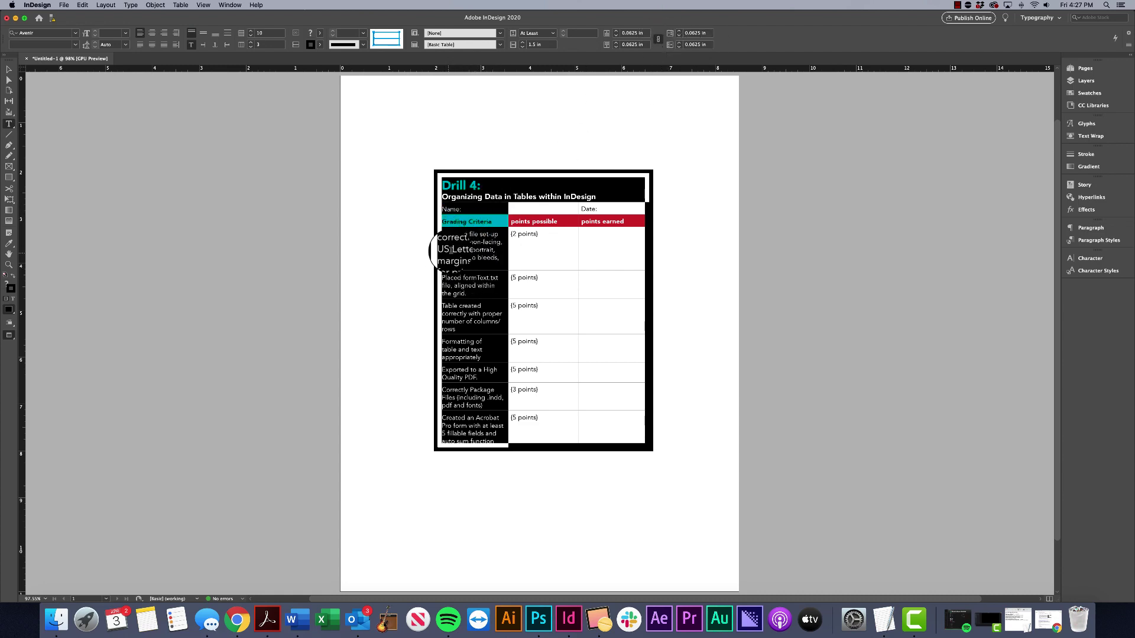
left_click(658, 38)
left_click(679, 33)
left_click(679, 33)
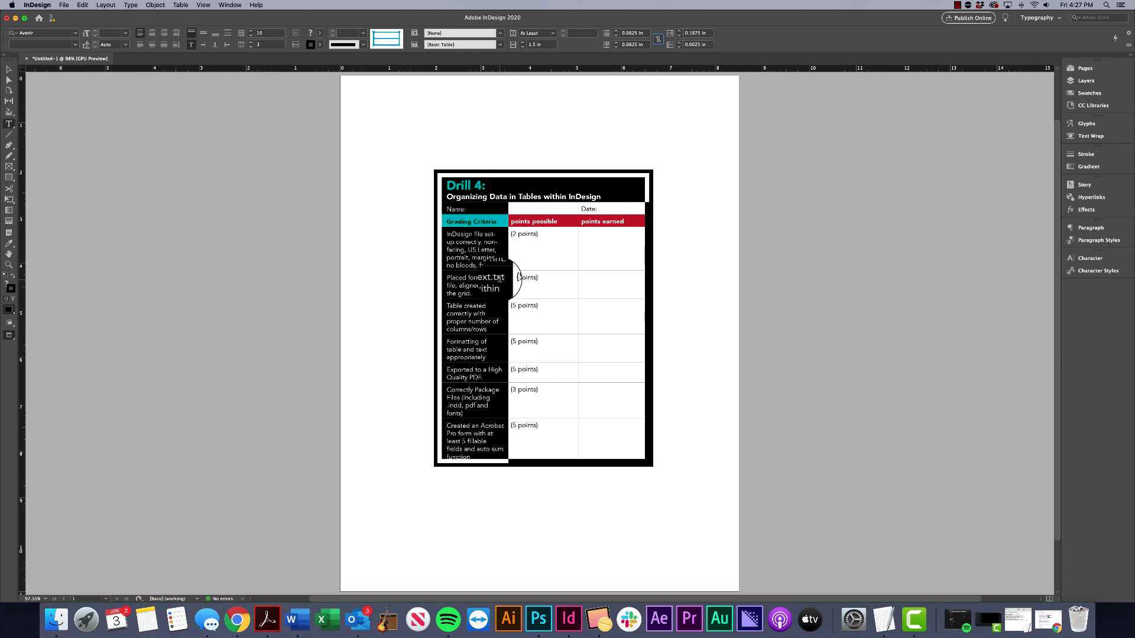
left_click(532, 192)
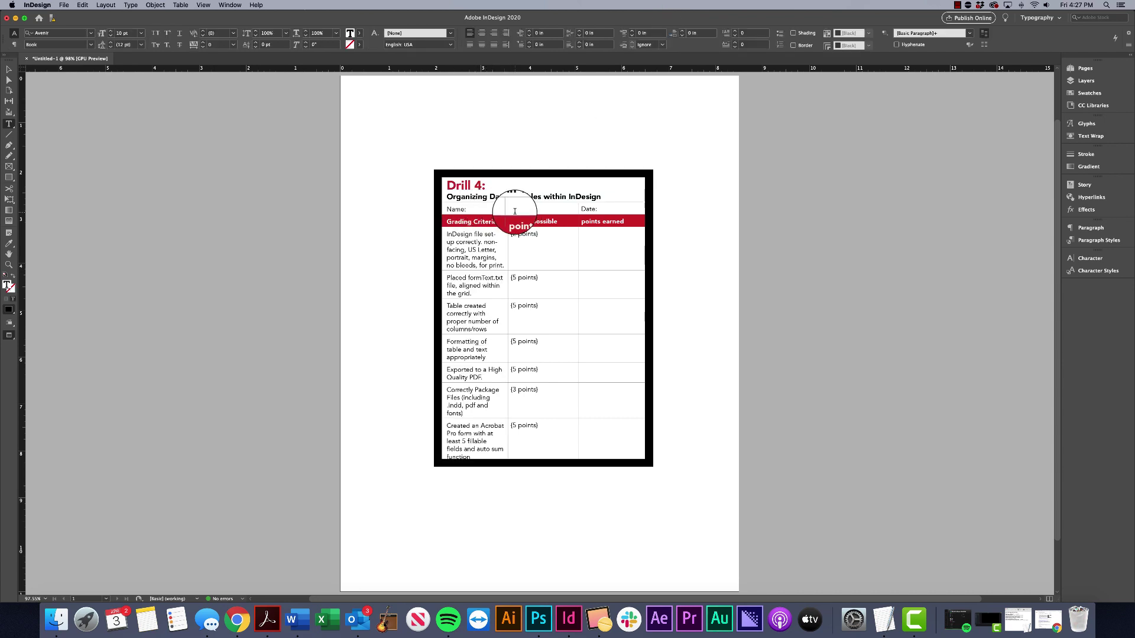
Merge the "Name:" cell with the empty cell beside it
left_click_drag(524, 208, 499, 208)
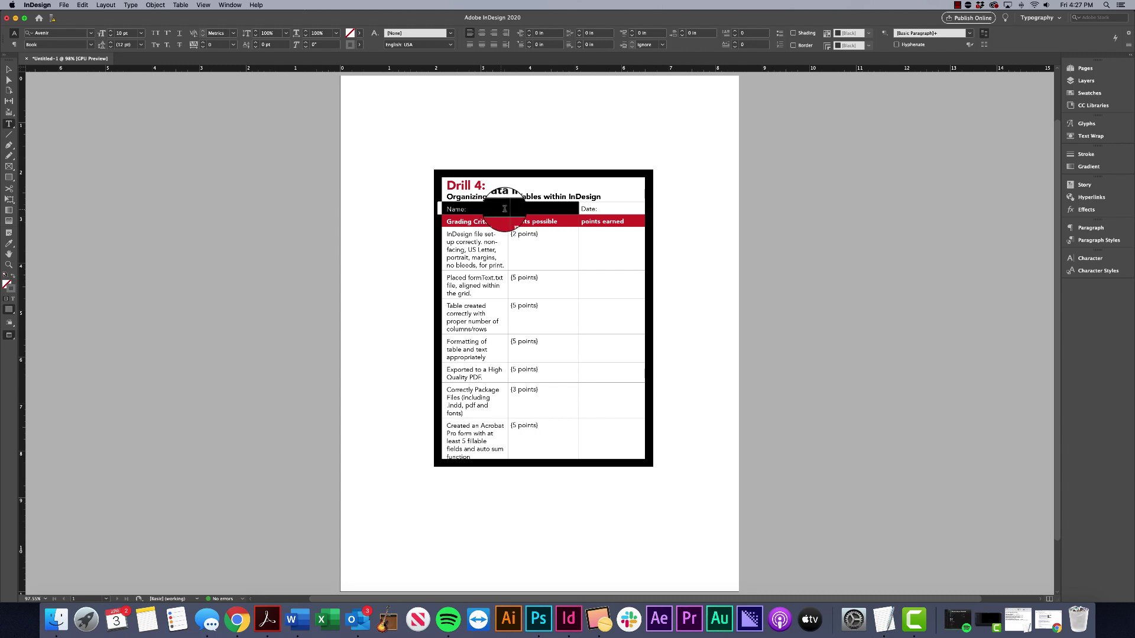
right_click(504, 209)
left_click(520, 269)
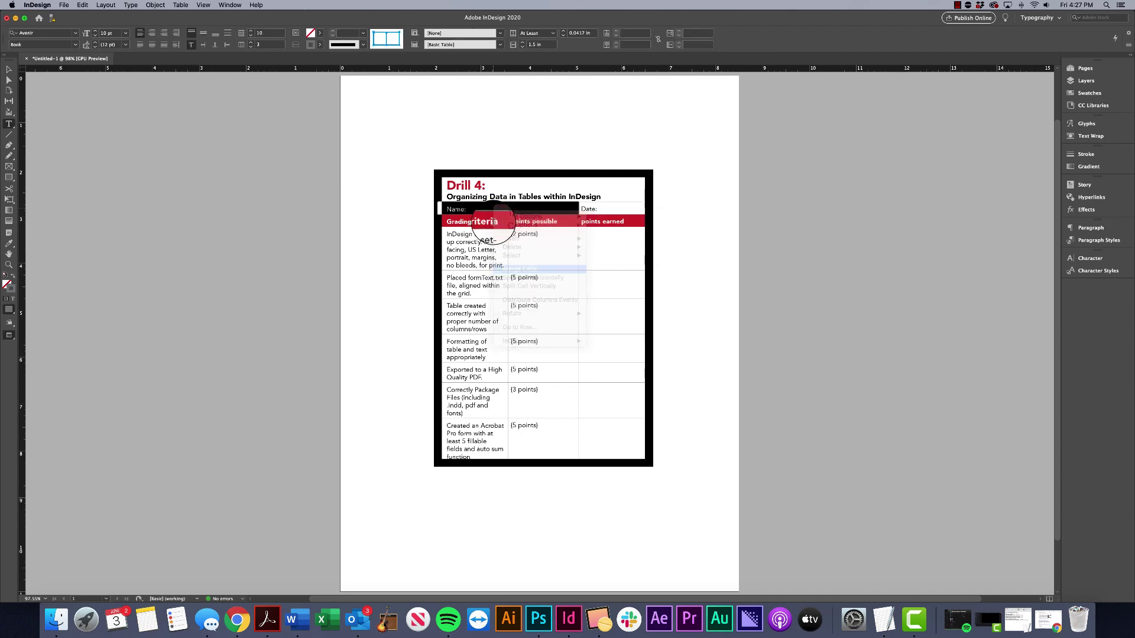
left_click(474, 243)
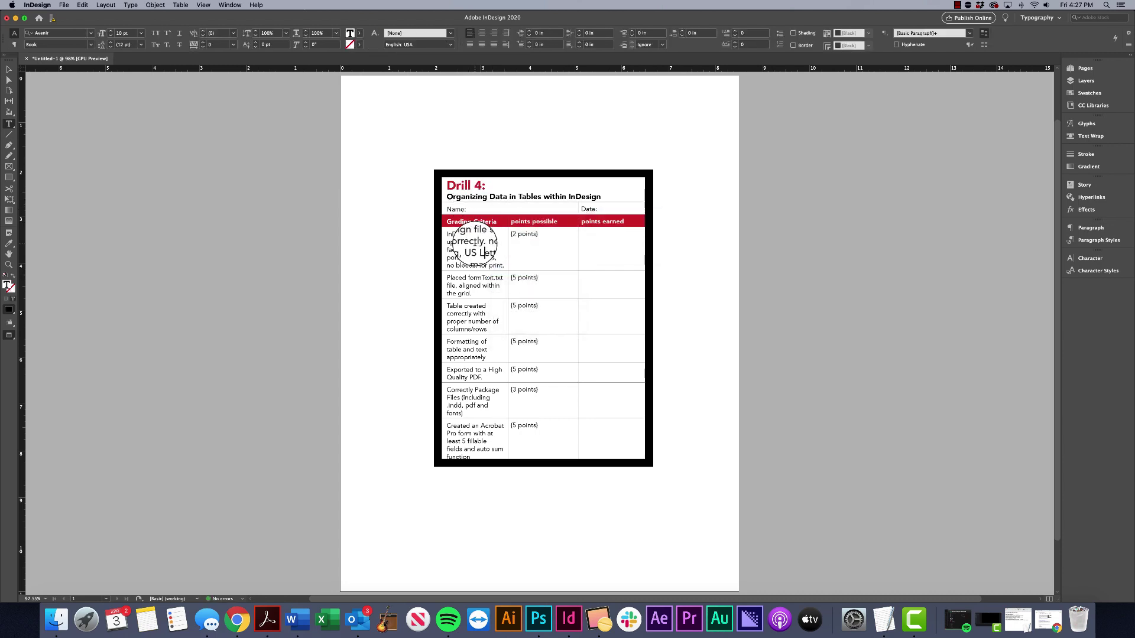
left_click(487, 196)
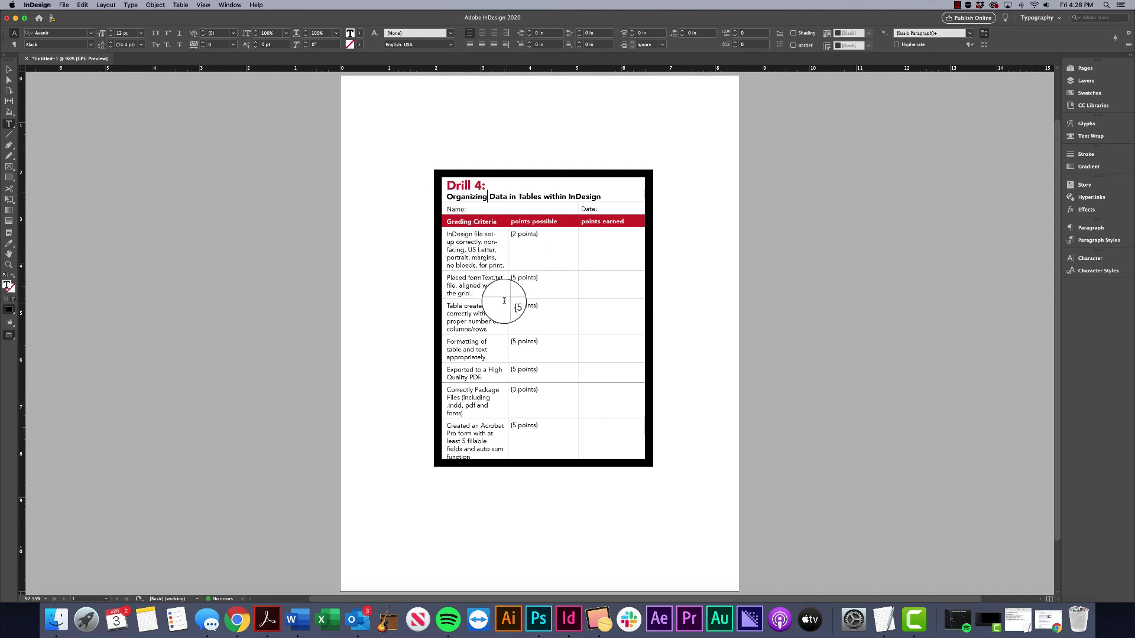
Give the whole table alternating fills with the Every Other Row pattern
left_click(435, 170)
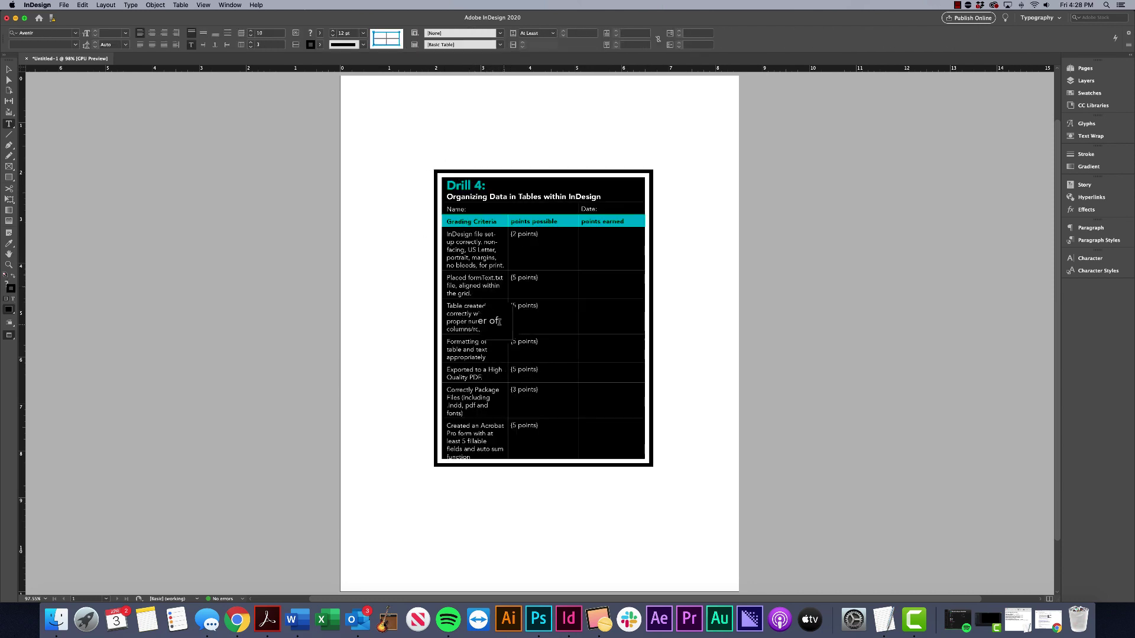
left_click(182, 5)
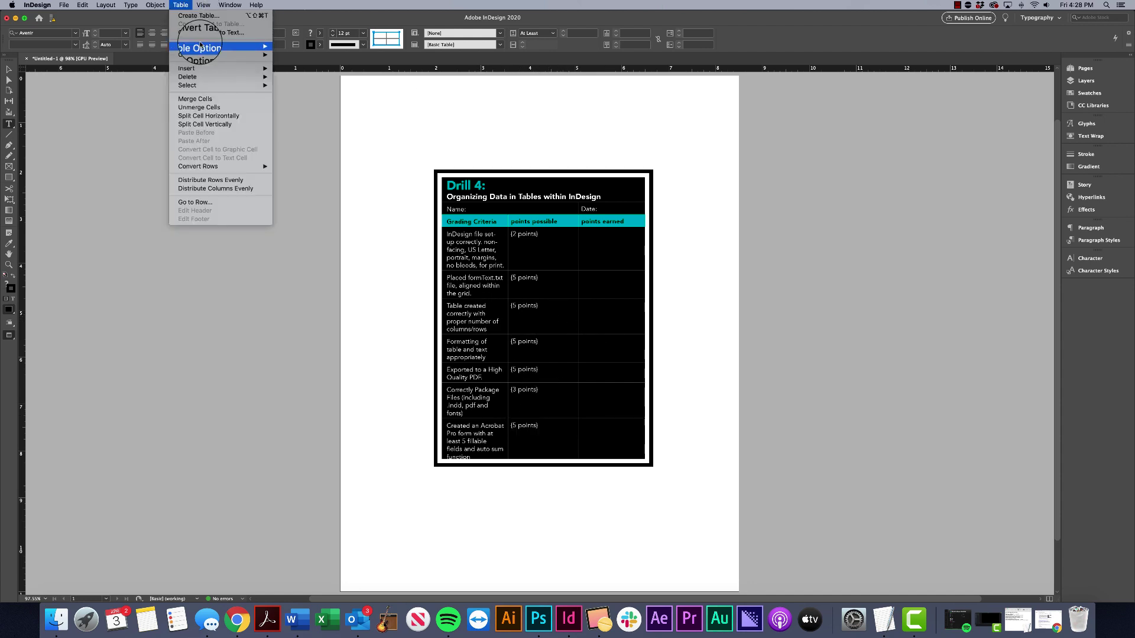
mouse_move(199, 47)
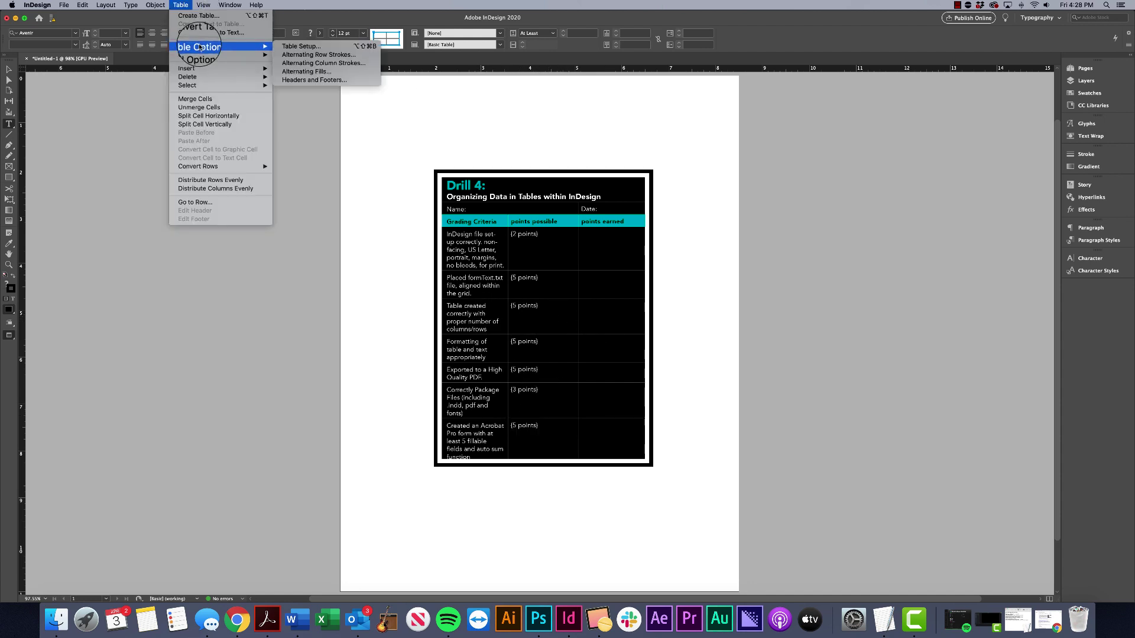
left_click(305, 71)
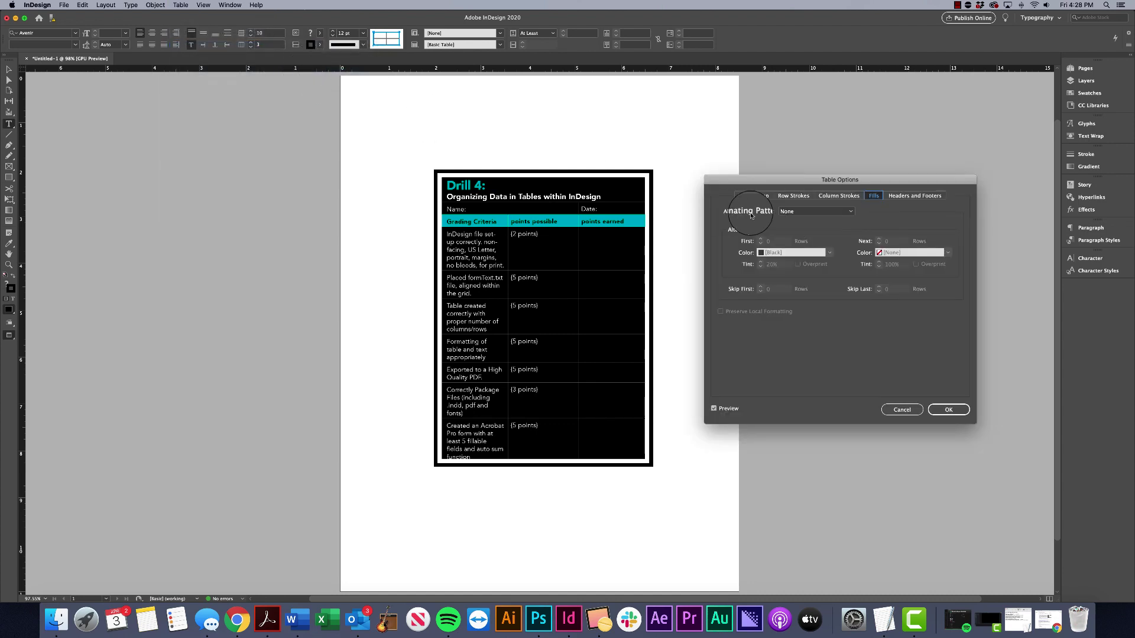
left_click(802, 214)
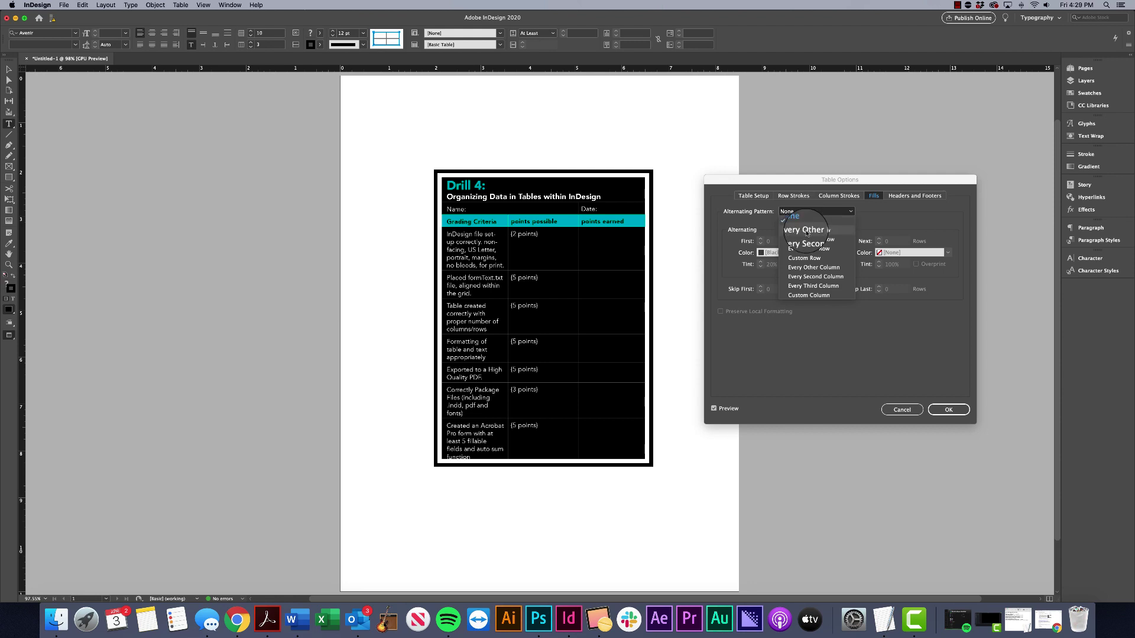
left_click(806, 232)
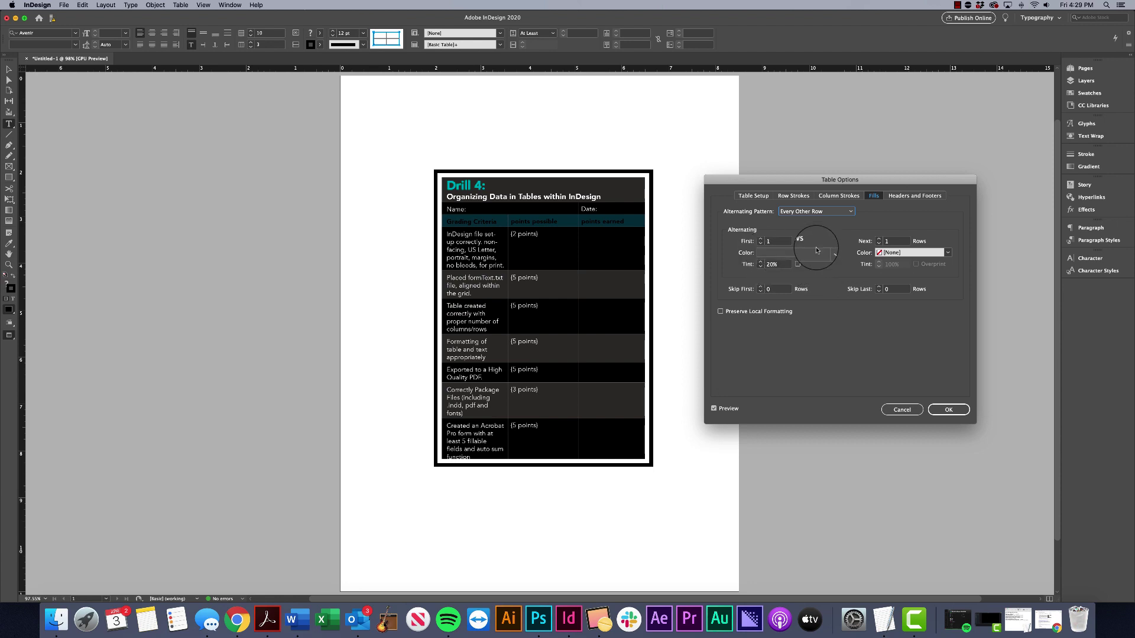
Set the first alternating row fill to [Black] with a 15% tint
left_click(790, 252)
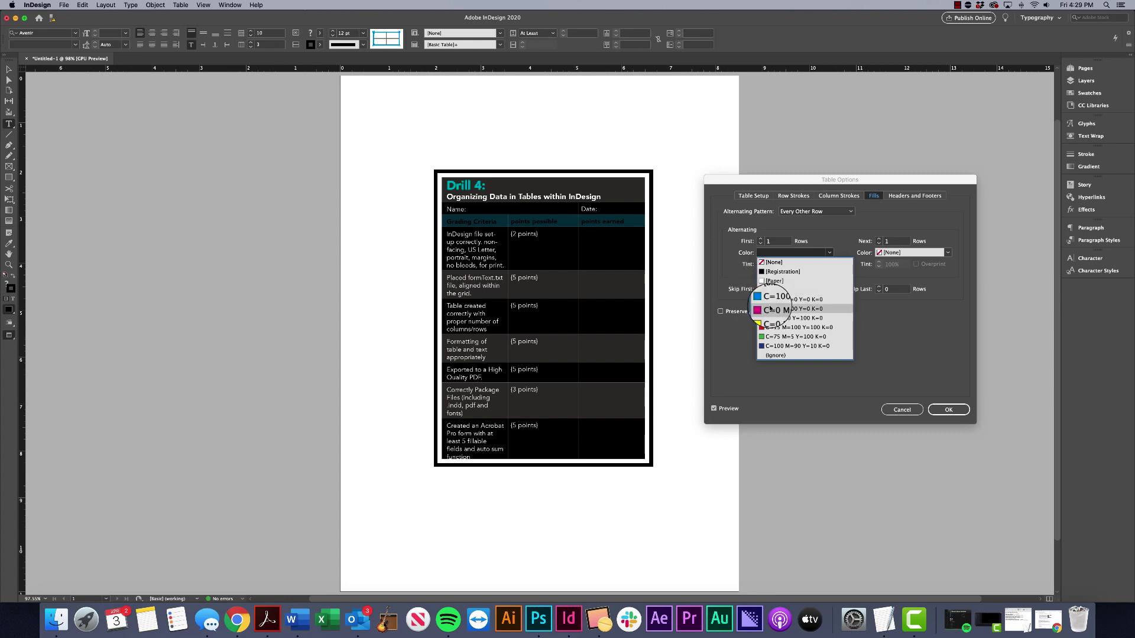
left_click(774, 327)
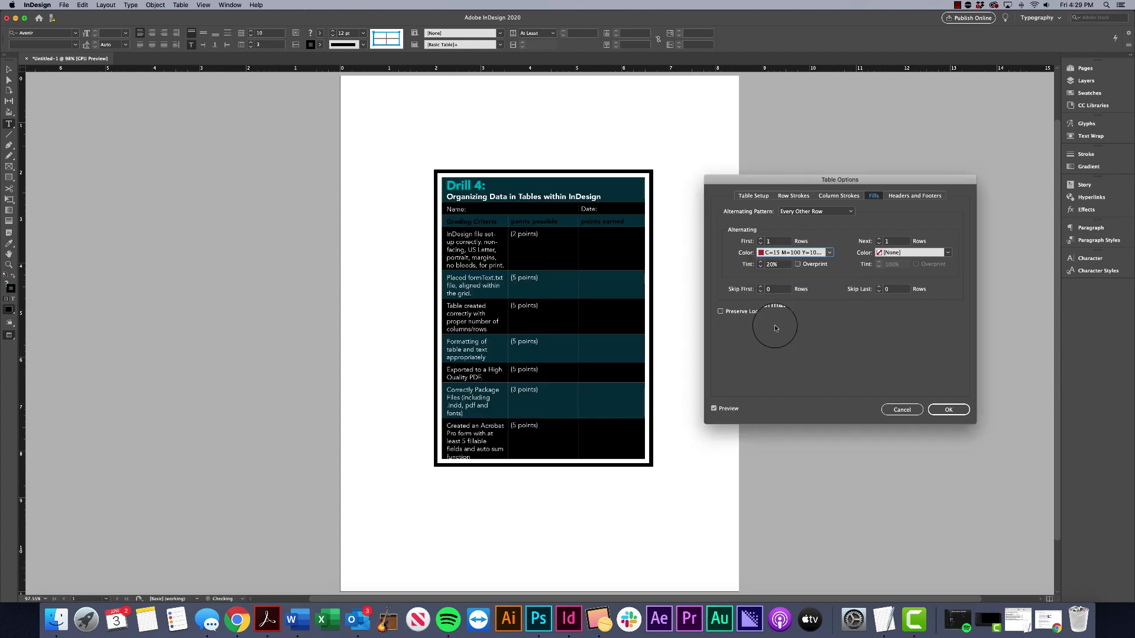
left_click(830, 253)
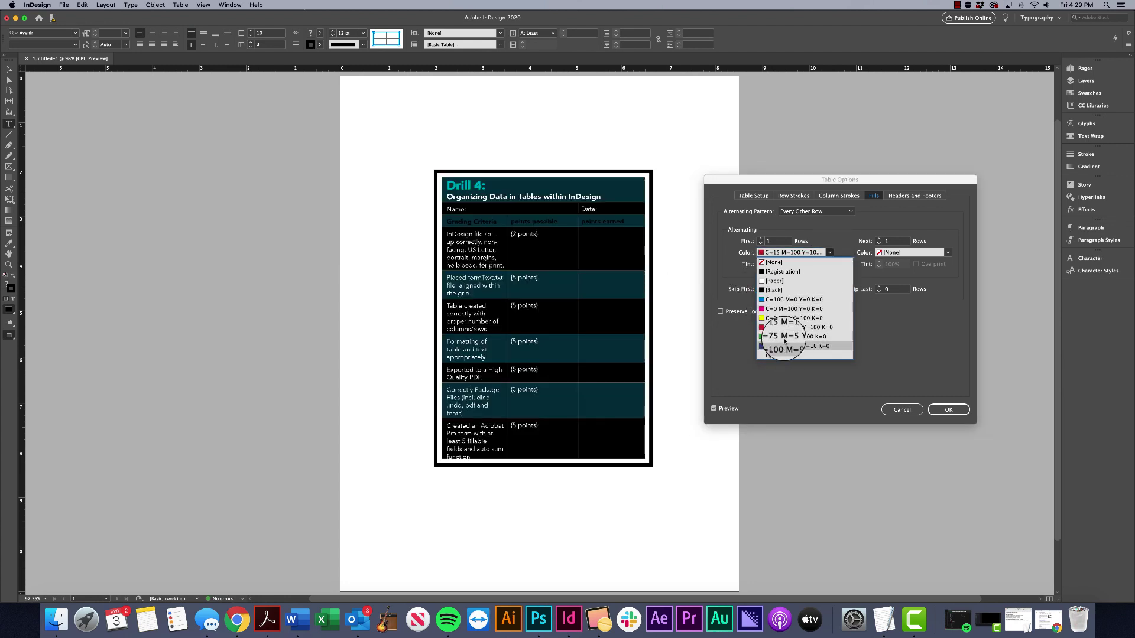
left_click(776, 290)
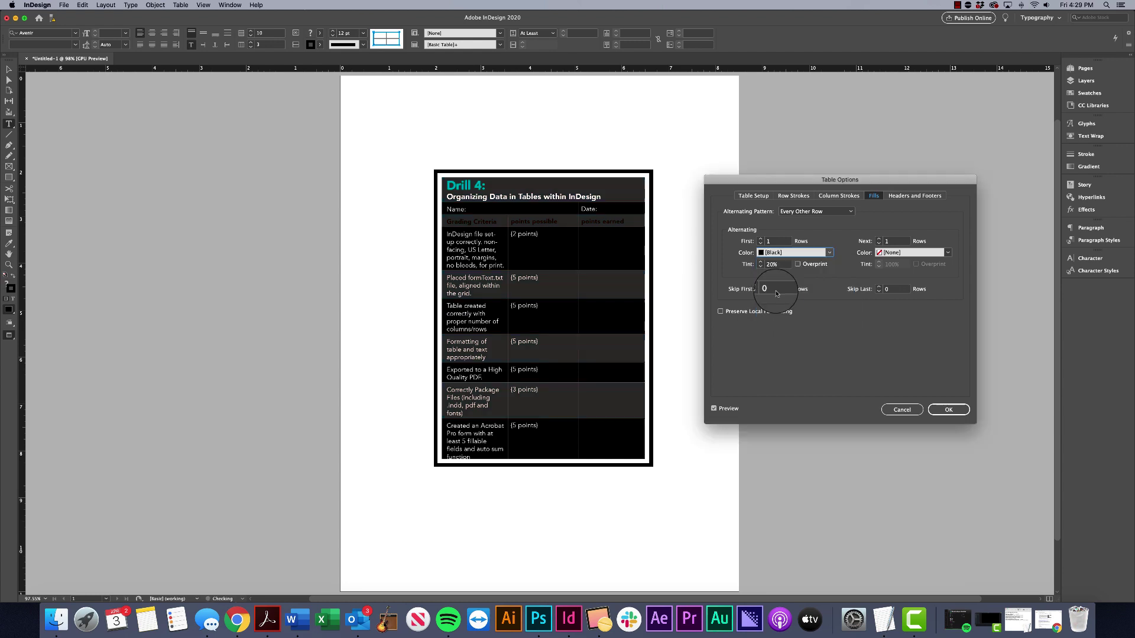
left_click(774, 265)
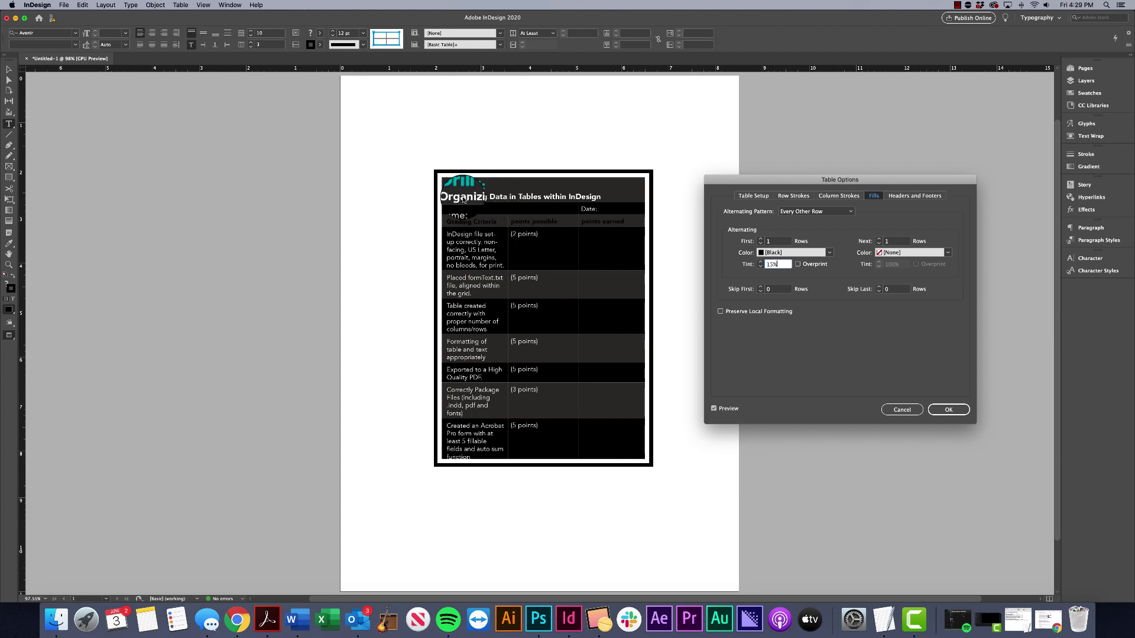
Make the alternating fills skip the first 3 rows and apply the table options
left_click(761, 286)
left_click(761, 286)
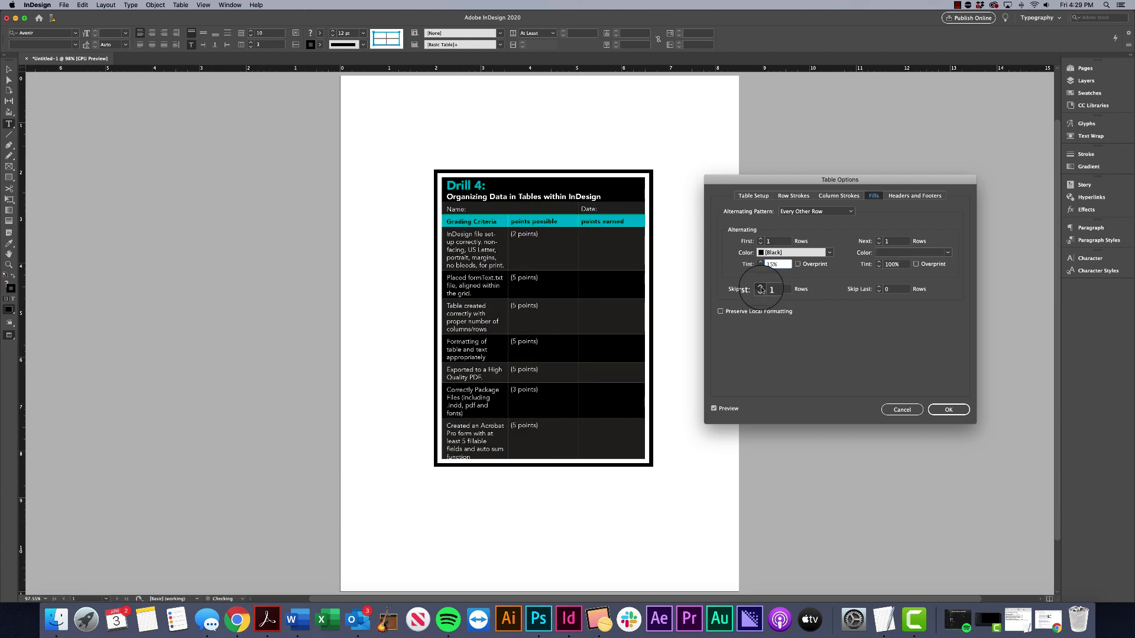
left_click(761, 287)
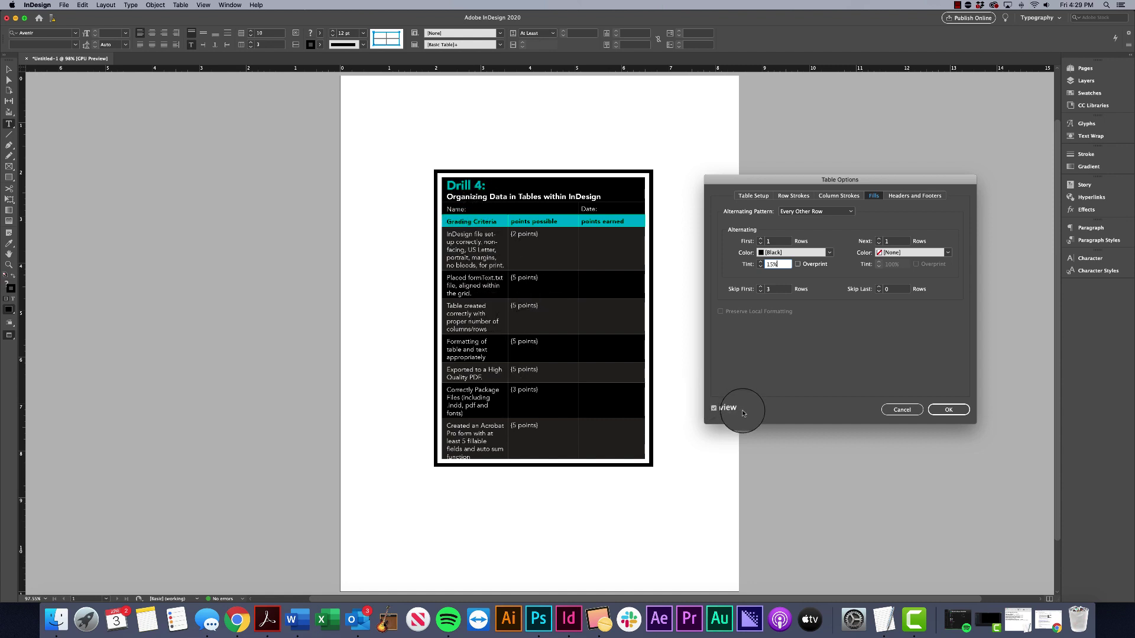
left_click(948, 409)
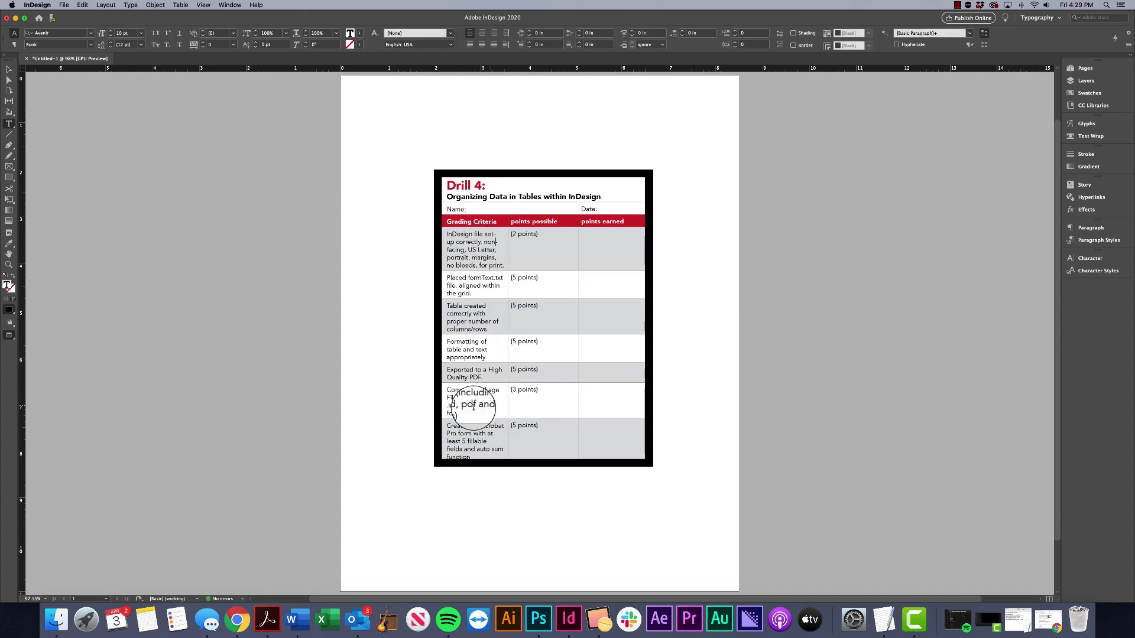
Try inserting three rows below the "Formatting of table and text appropriately" row, and undo the insertion
left_click(499, 438)
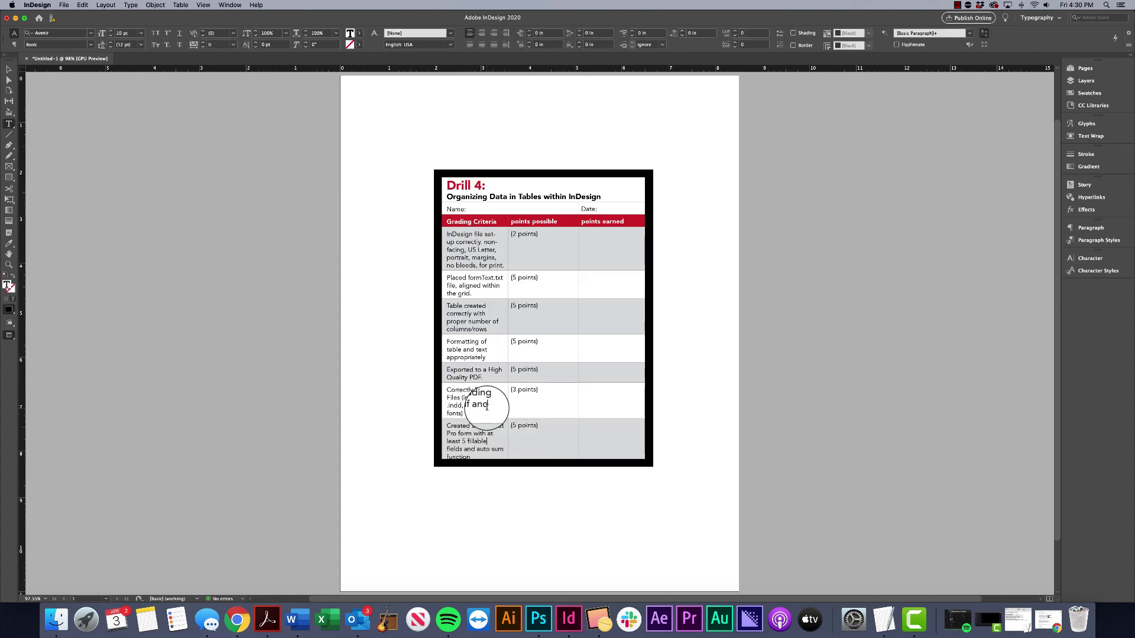
left_click(441, 343)
right_click(442, 343)
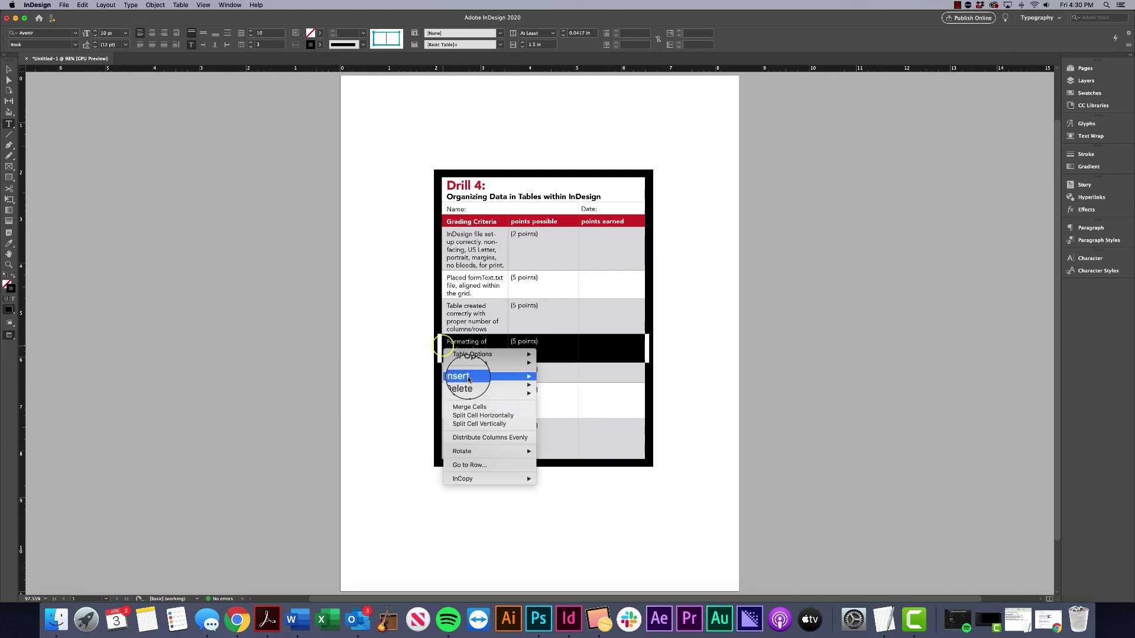
mouse_move(468, 379)
left_click(581, 378)
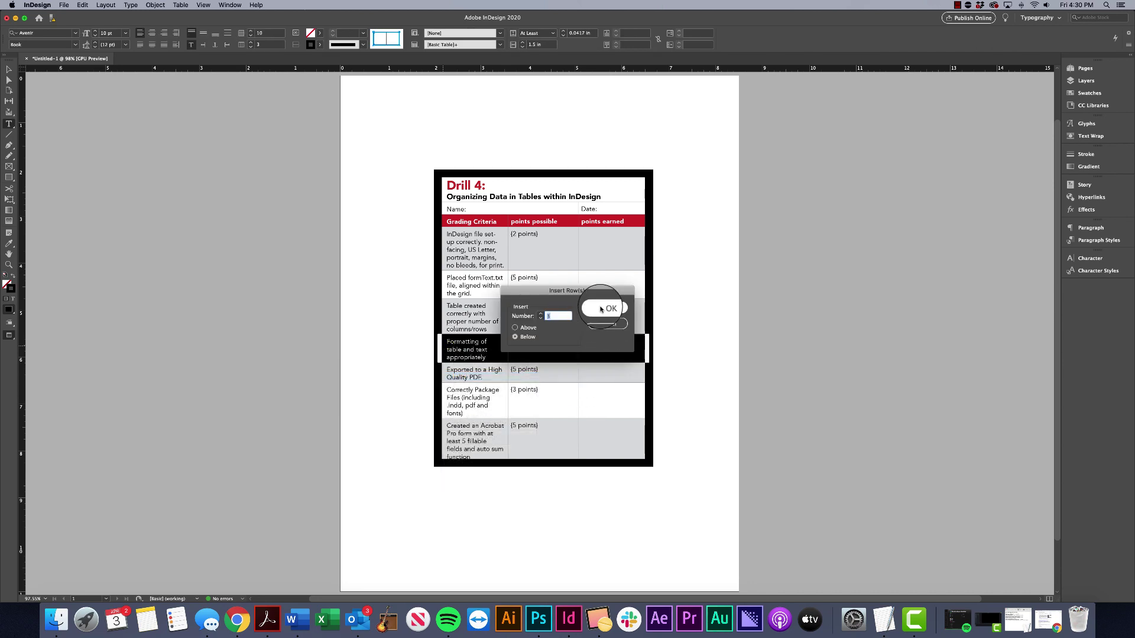
left_click(602, 311)
left_click(511, 382)
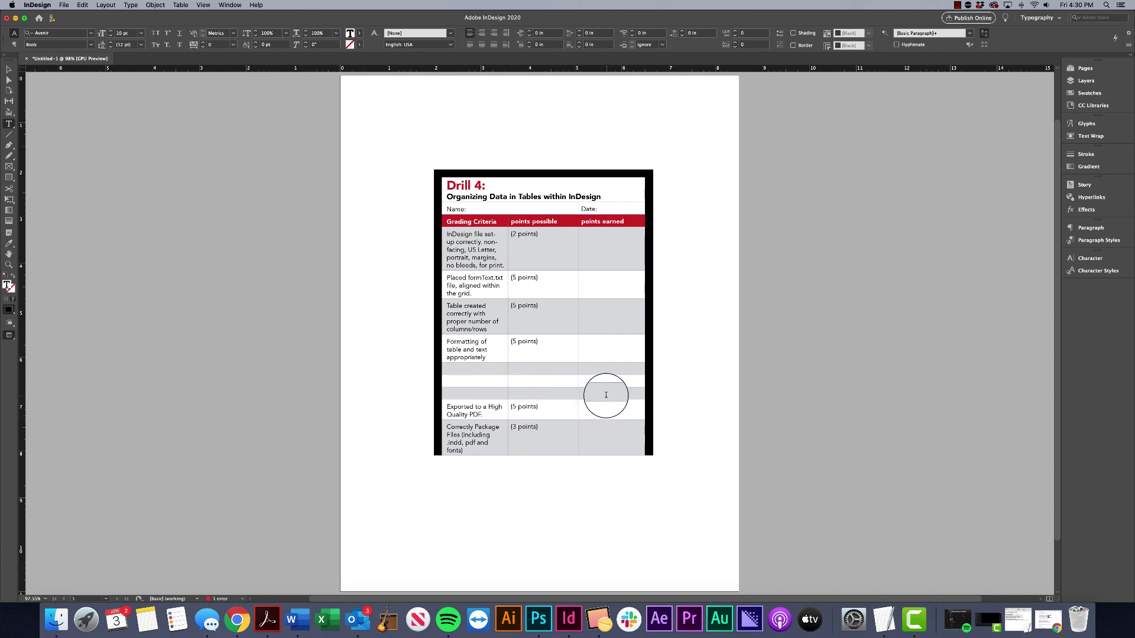
key("super+z")
left_click(494, 313)
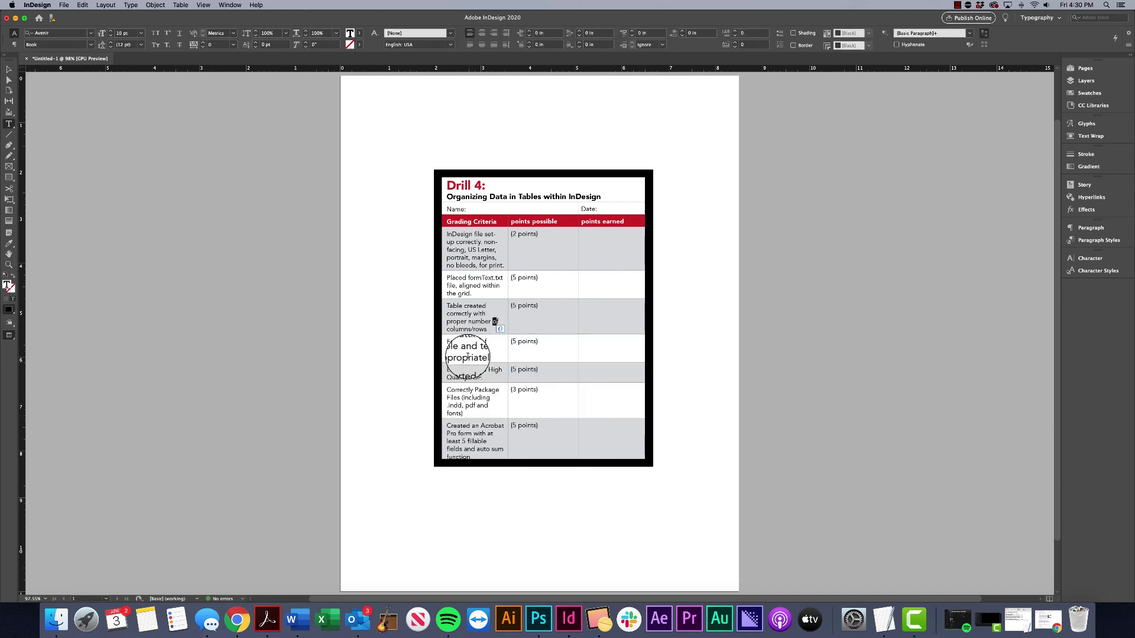
Give the horizontal lines of all rows below the red header a 1 pt stroke, leaving out the vertical lines
left_click_drag(480, 251, 627, 437)
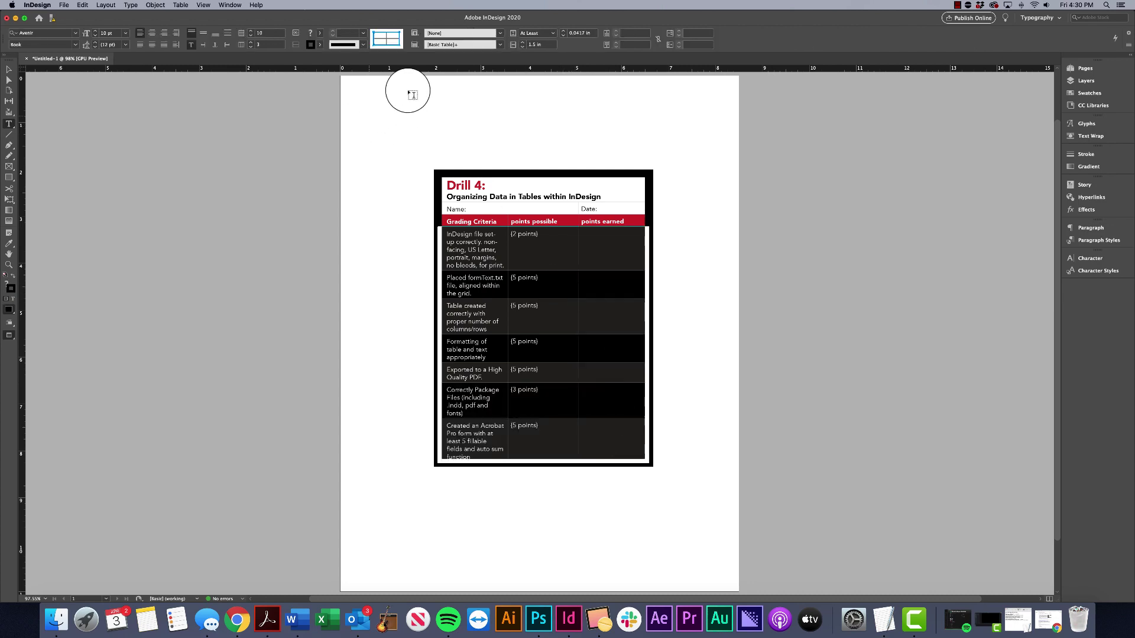
left_click(379, 36)
left_click(374, 37)
left_click(400, 38)
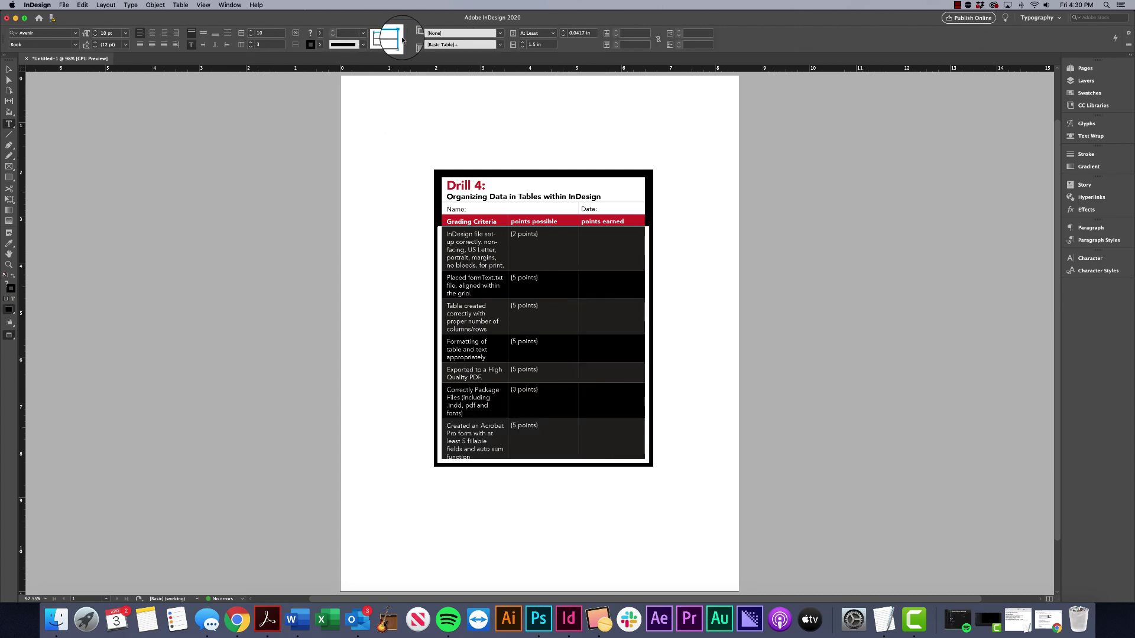
left_click(393, 40)
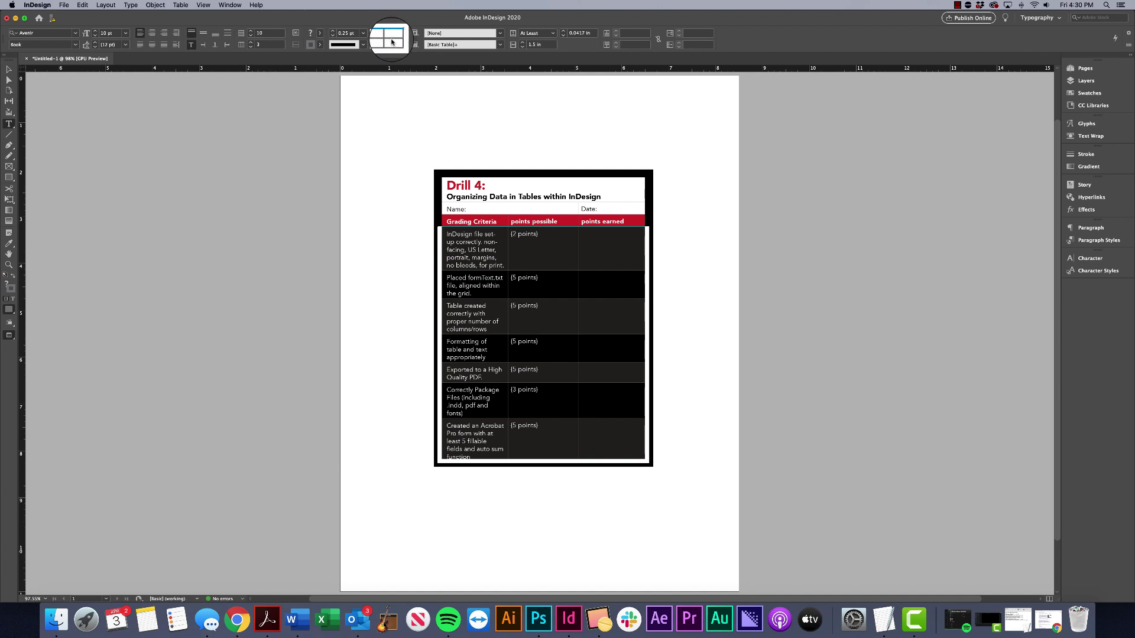
triple_click(393, 41)
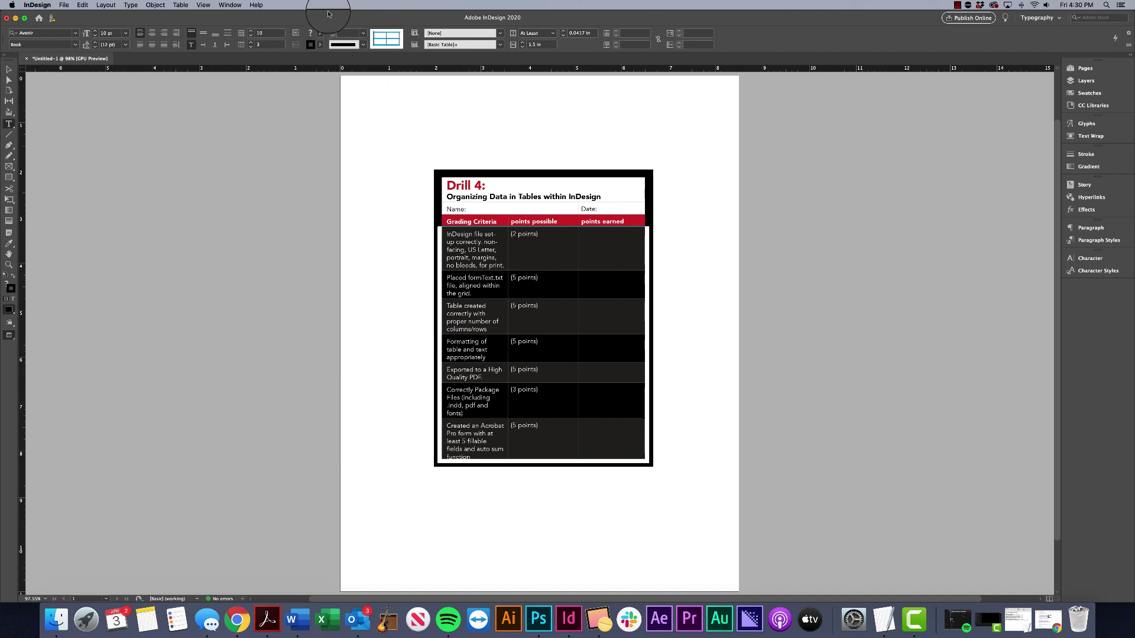
left_click(362, 34)
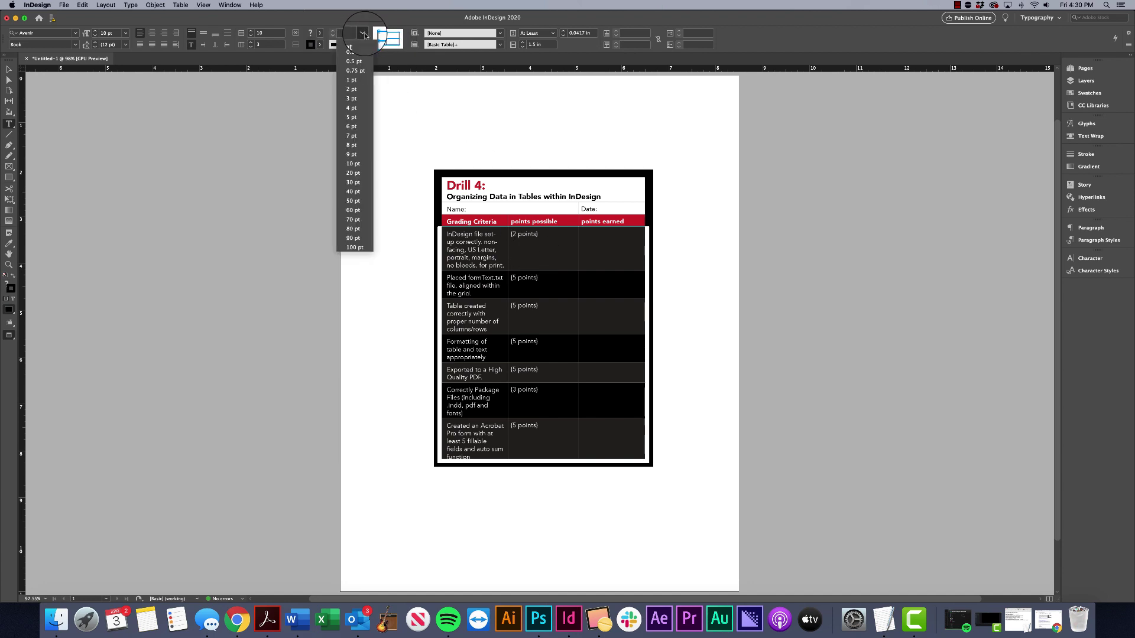
left_click(351, 81)
left_click(532, 246)
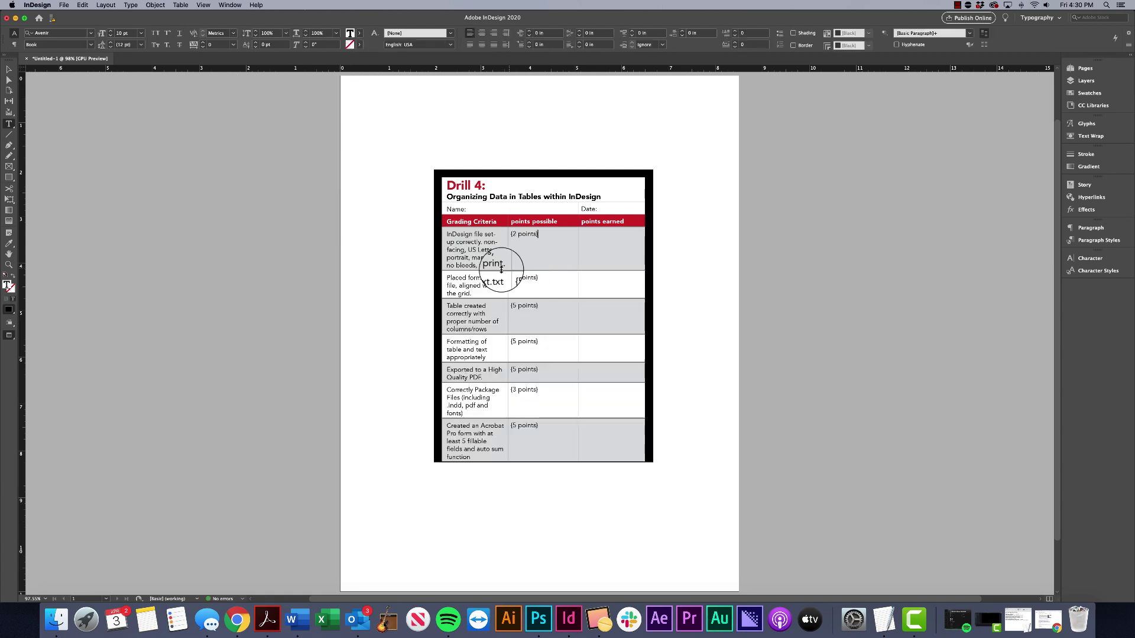
Reduce the whole table's outer border to a 4 pt stroke without including the inner lines
key("Escape")
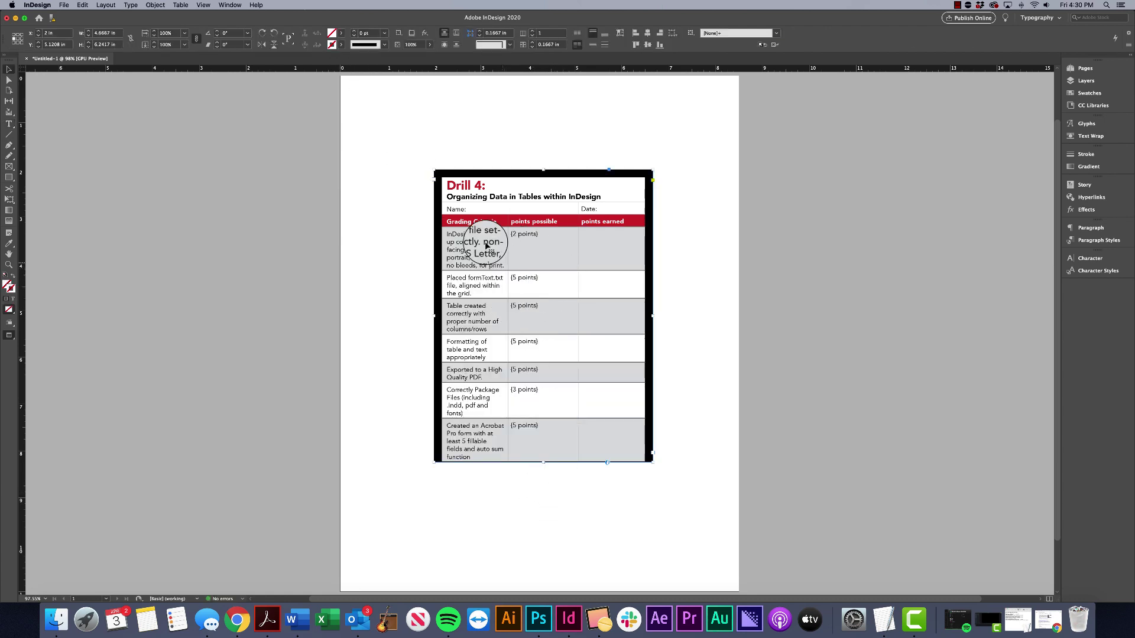
double_click(478, 441)
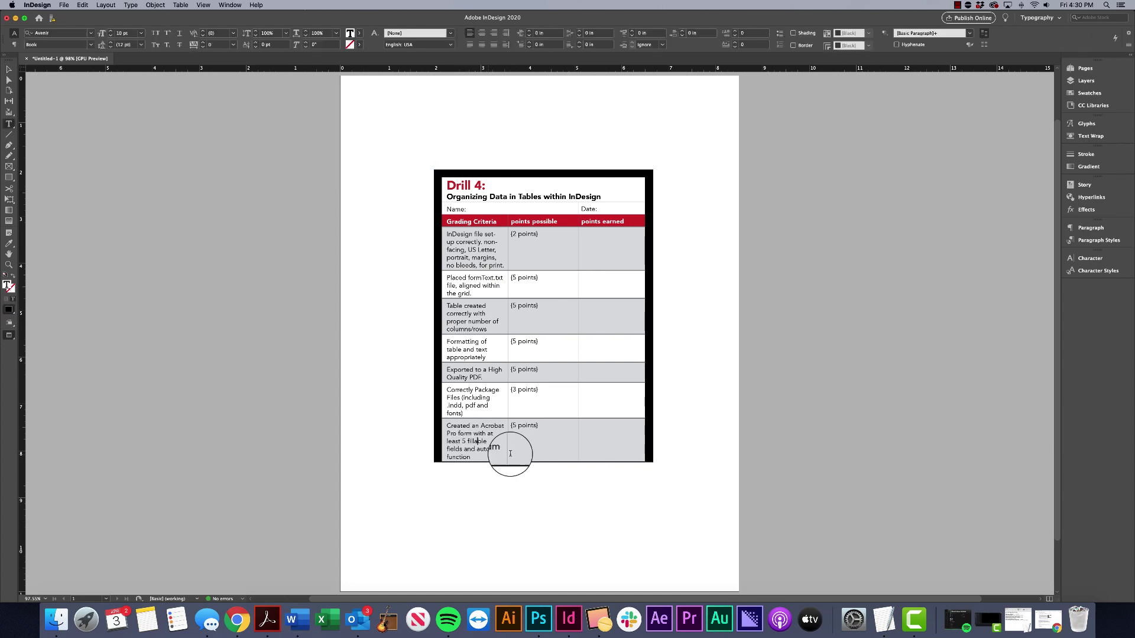
left_click(443, 177)
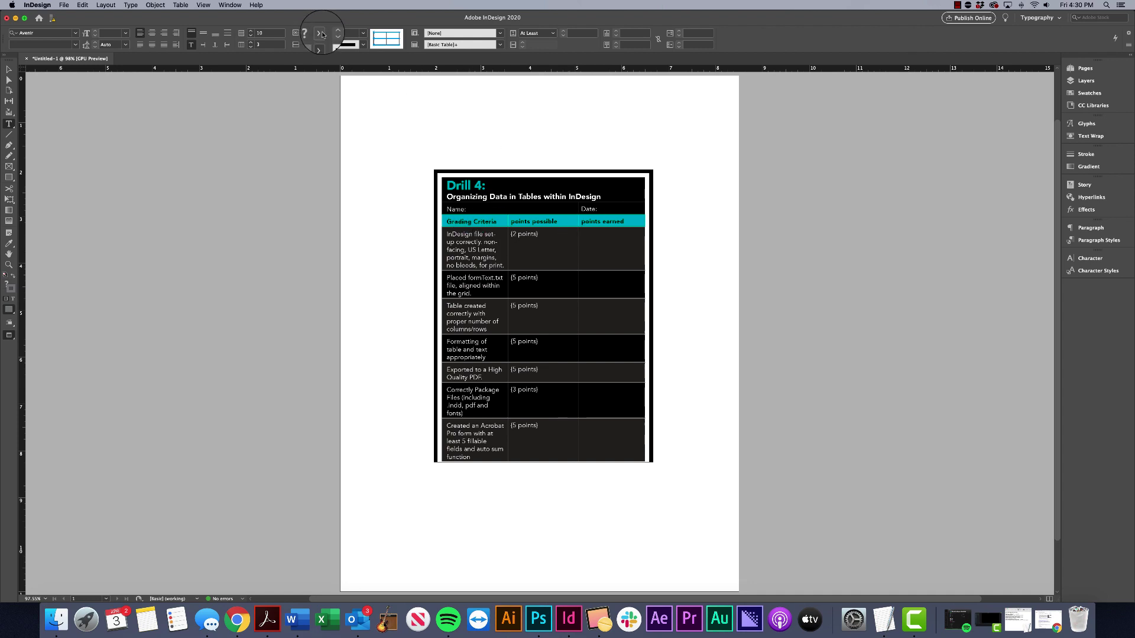
left_click(455, 210)
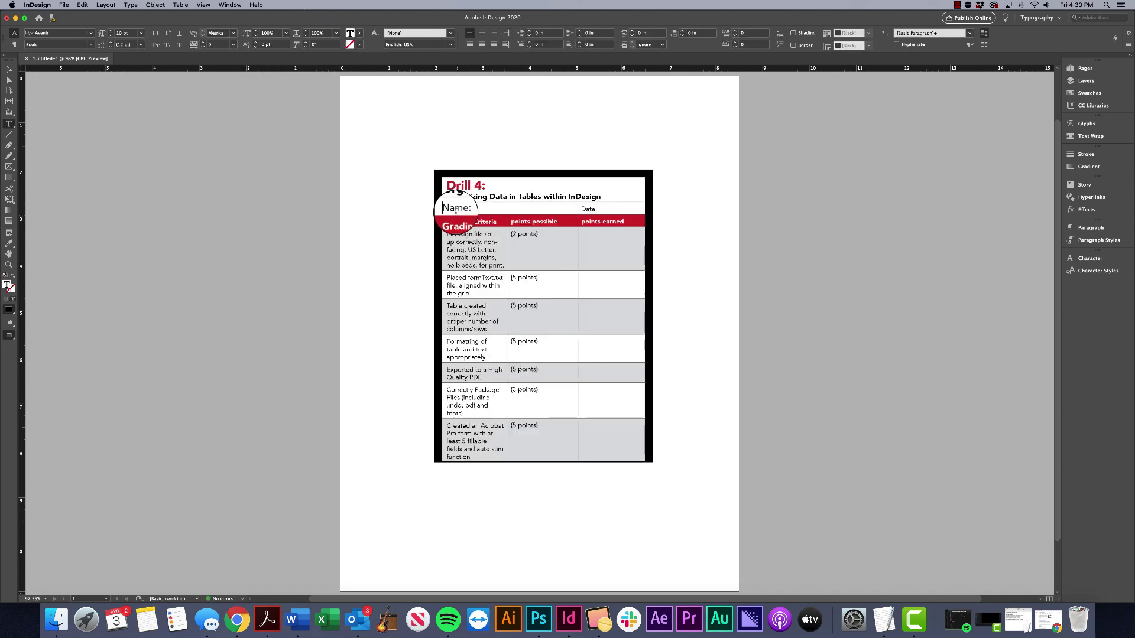
left_click(442, 180)
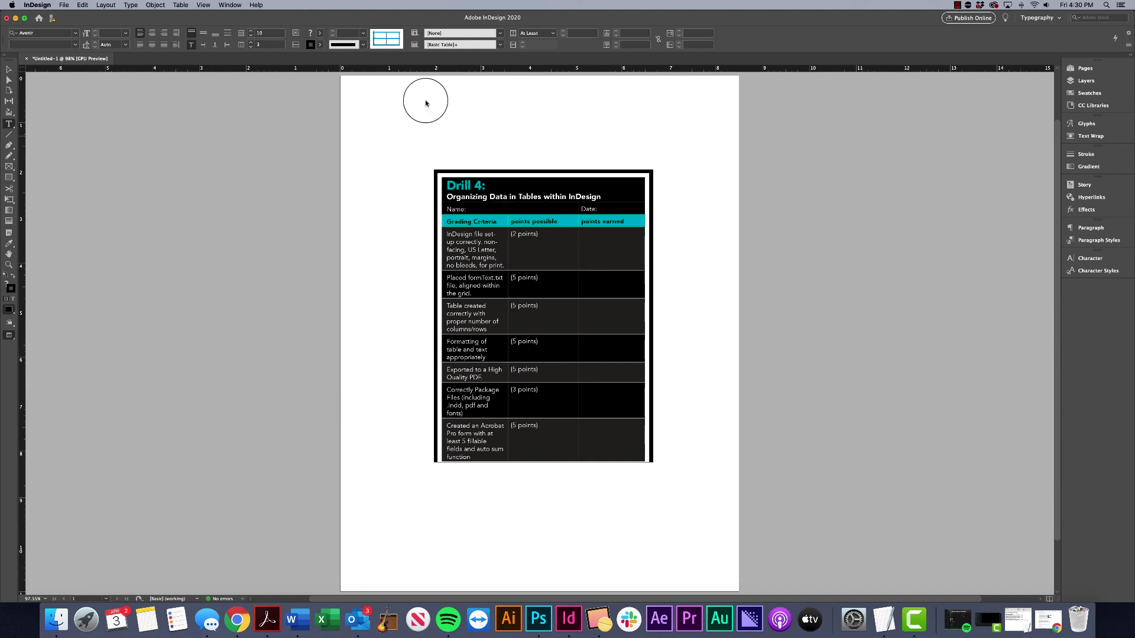
left_click(379, 45)
left_click(373, 44)
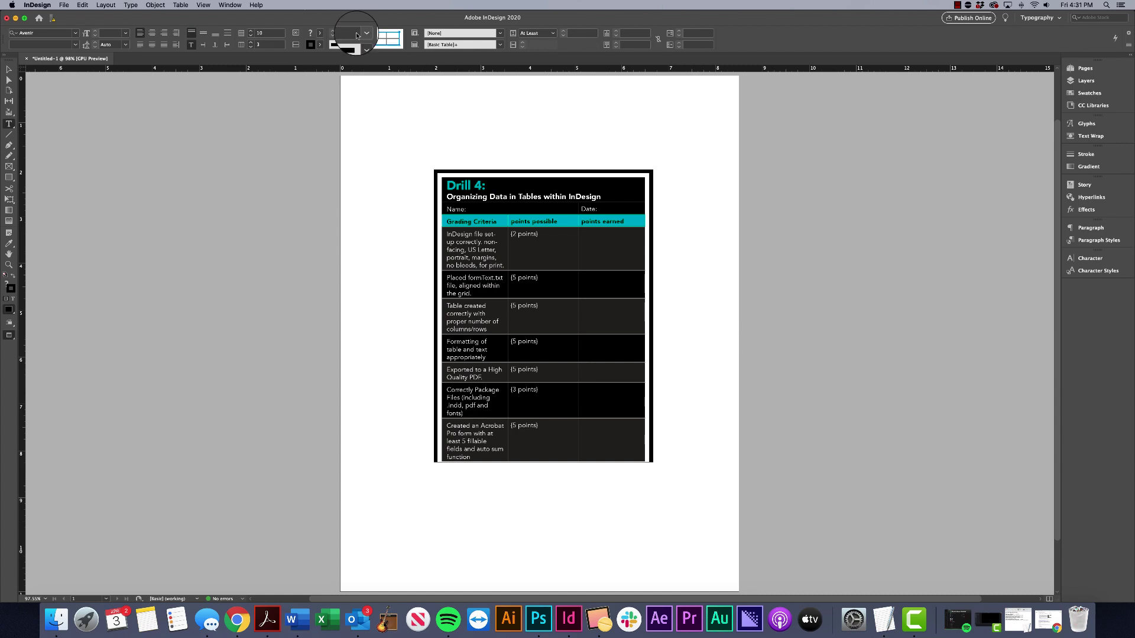
left_click(363, 33)
left_click(352, 80)
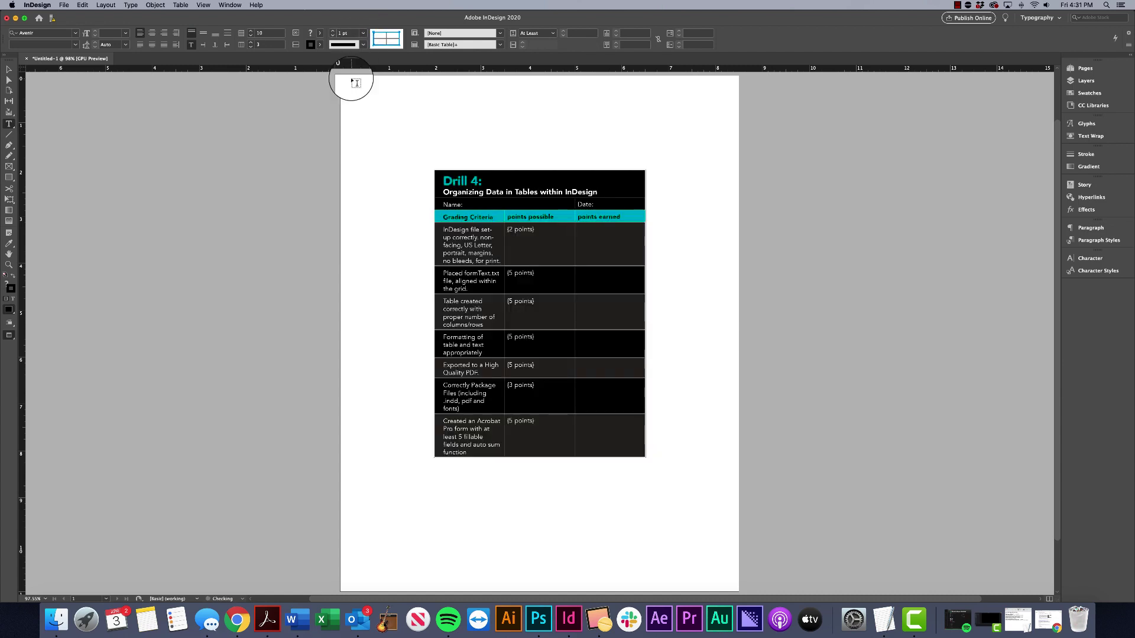
left_click(333, 31)
left_click(333, 31)
left_click(333, 32)
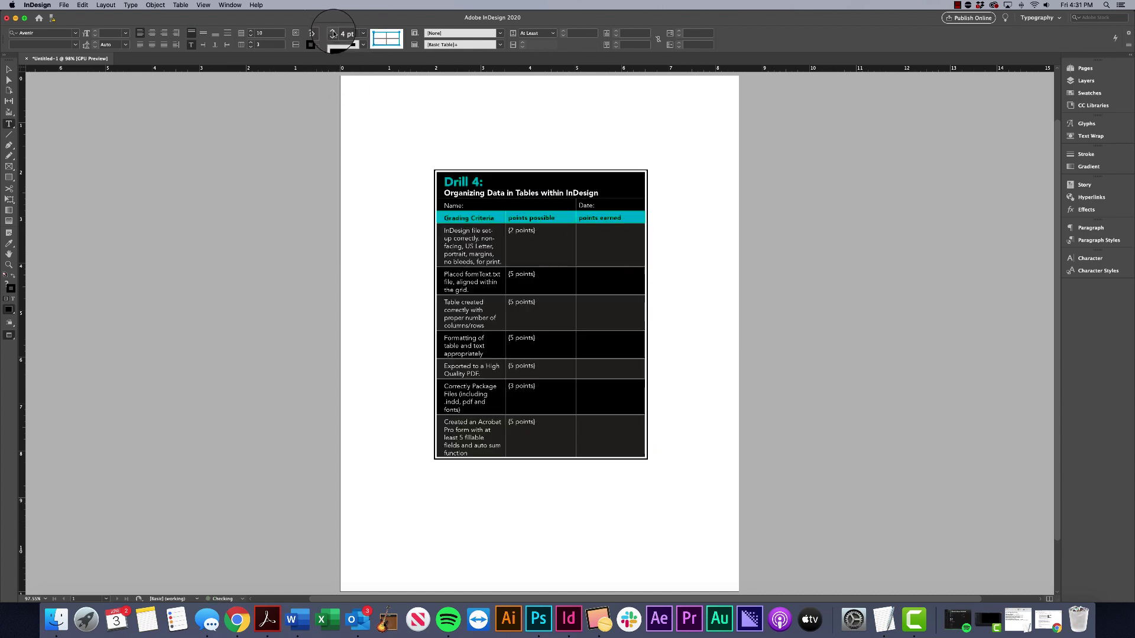
left_click(519, 234)
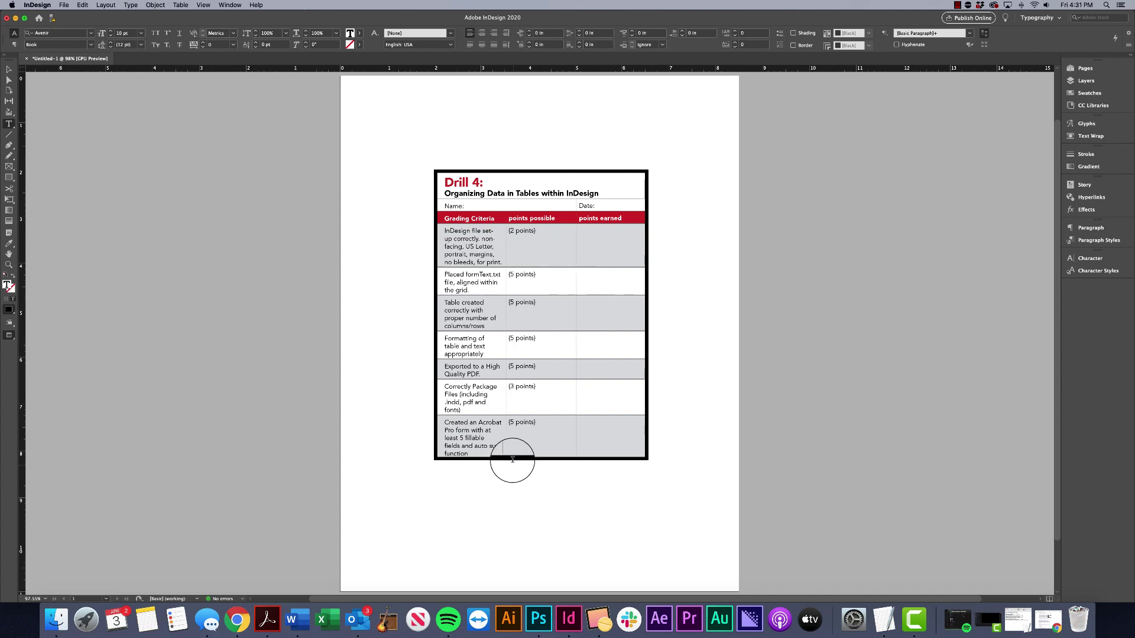
Insert one row below the last row, "Created an Acrobat Pro form with at least 5 fillable fields"
left_click(483, 438)
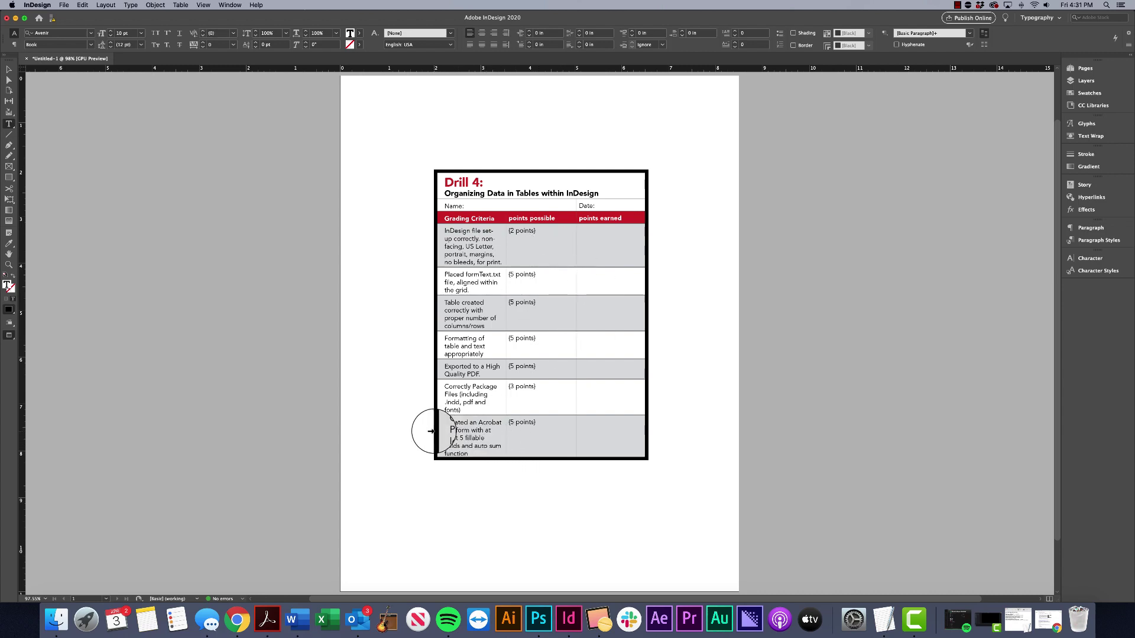
left_click(431, 432)
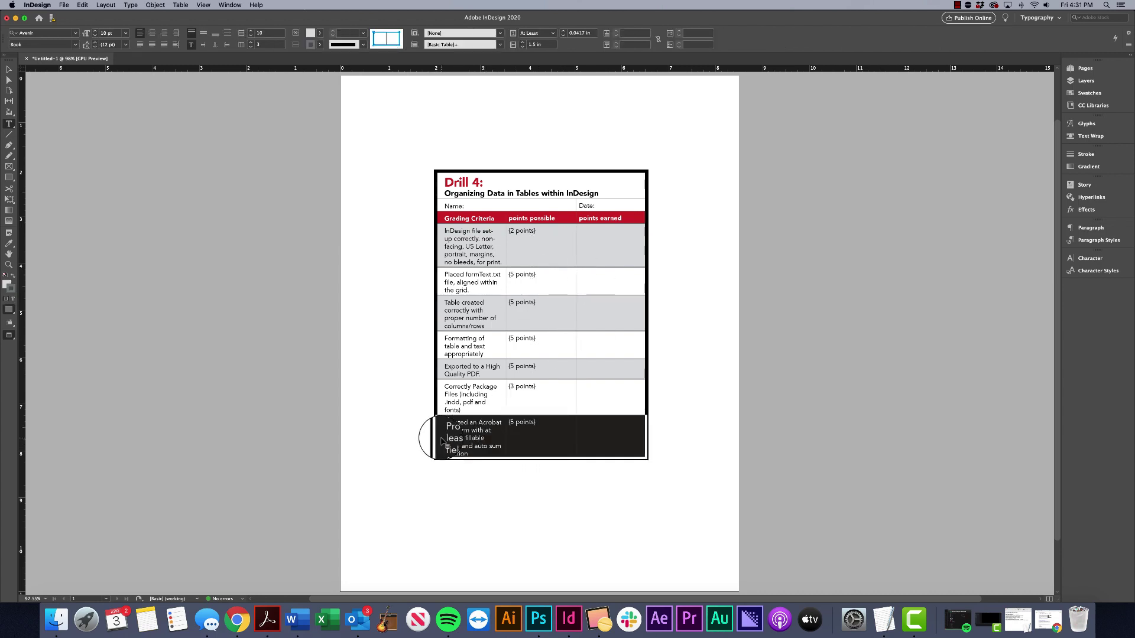
right_click(451, 437)
mouse_move(499, 466)
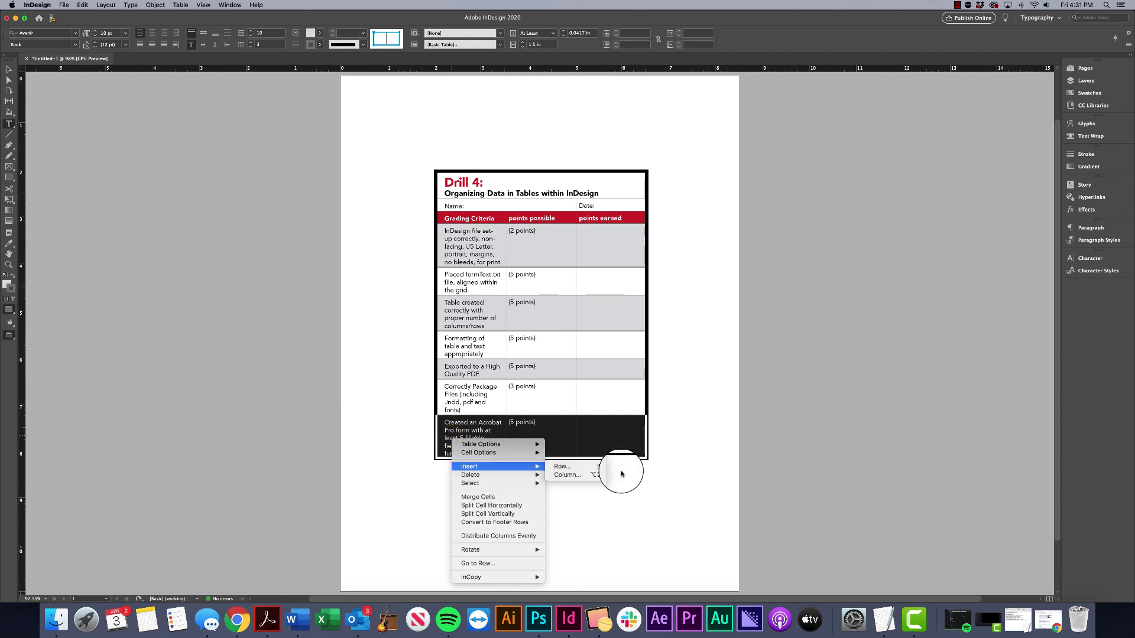
left_click(570, 471)
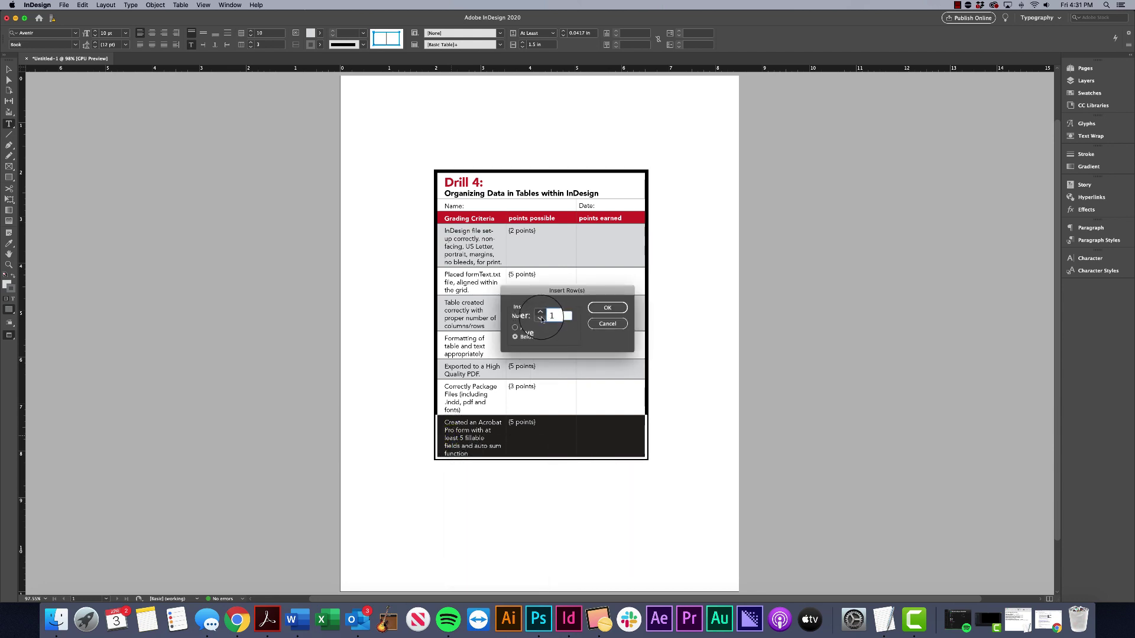
left_click(613, 310)
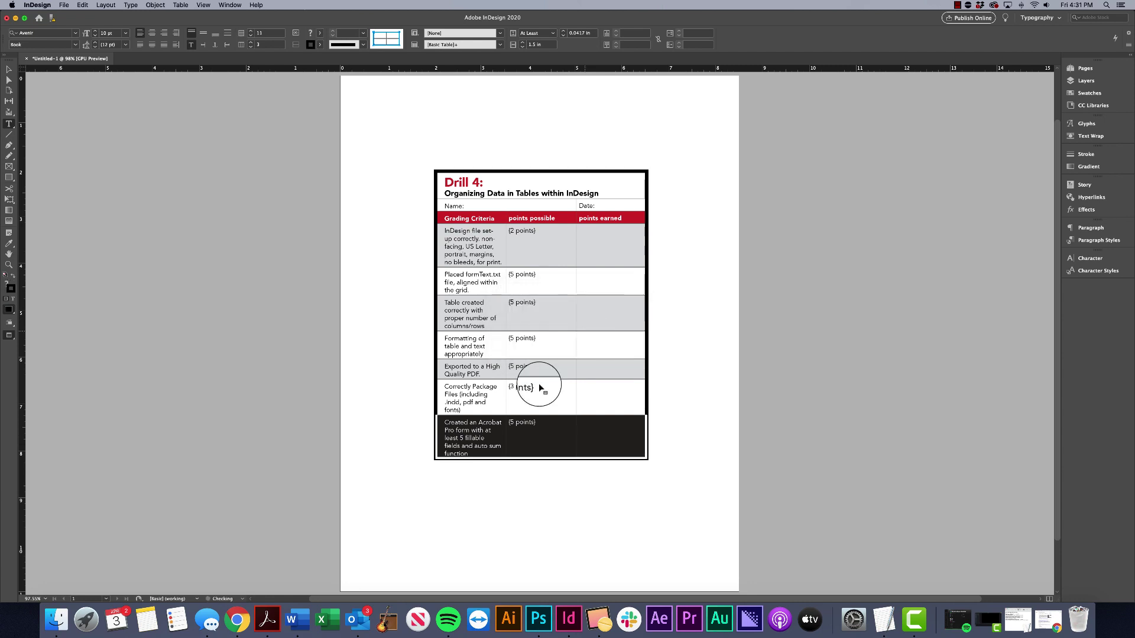
left_click(499, 431)
Try extending the table's text frame downward to a height of 7.25 in, and undo the resize
left_click(8, 80)
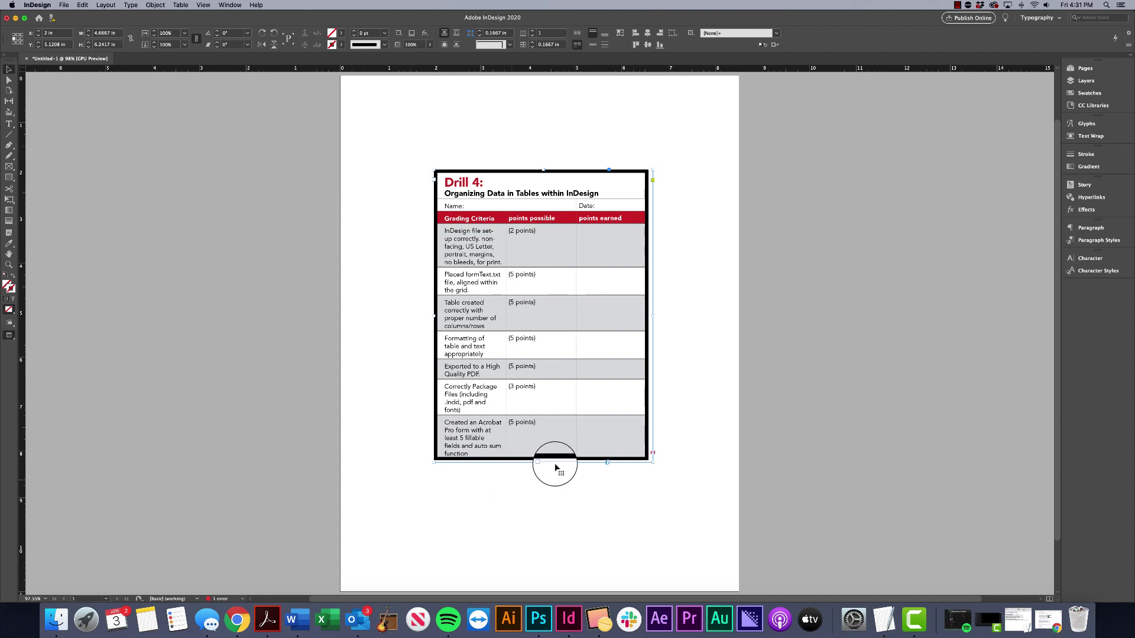
left_click_drag(653, 465, 653, 454)
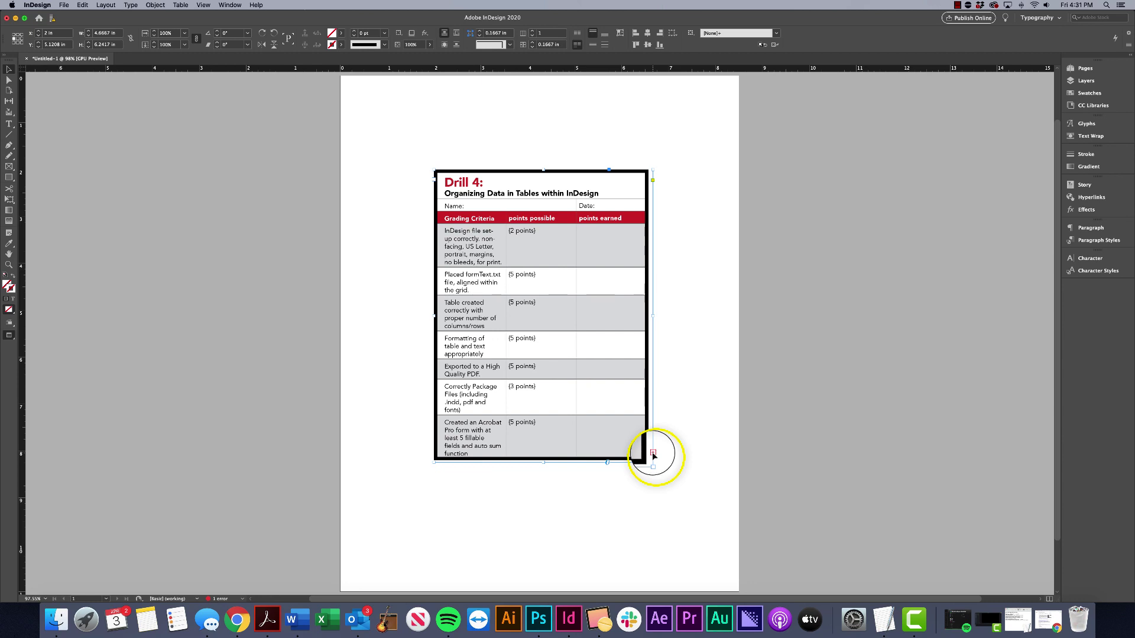
left_click_drag(653, 455, 651, 453)
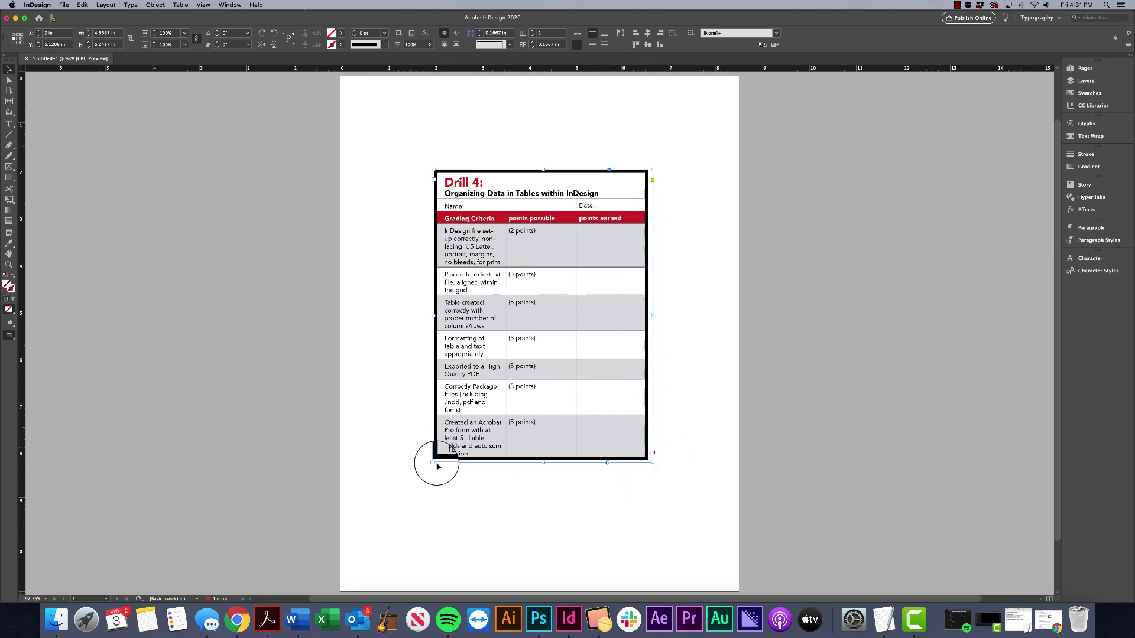
left_click_drag(544, 462, 545, 511)
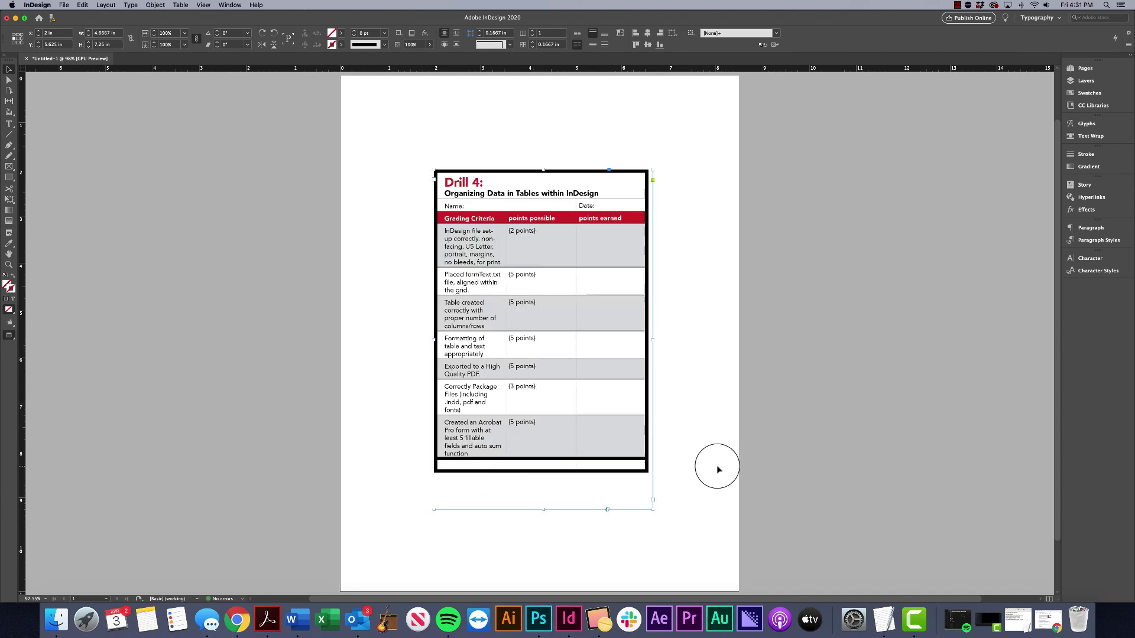
key("super+z")
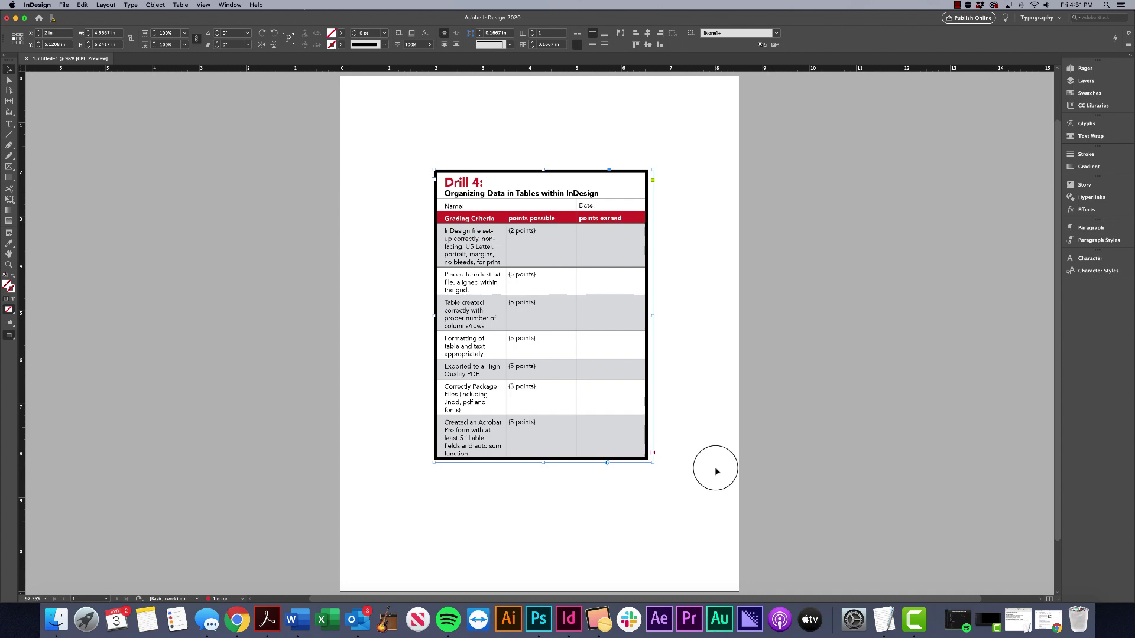
Fit the text frame to the full table with some spare room below, and make the bottom row slightly taller
key("alt+super+c")
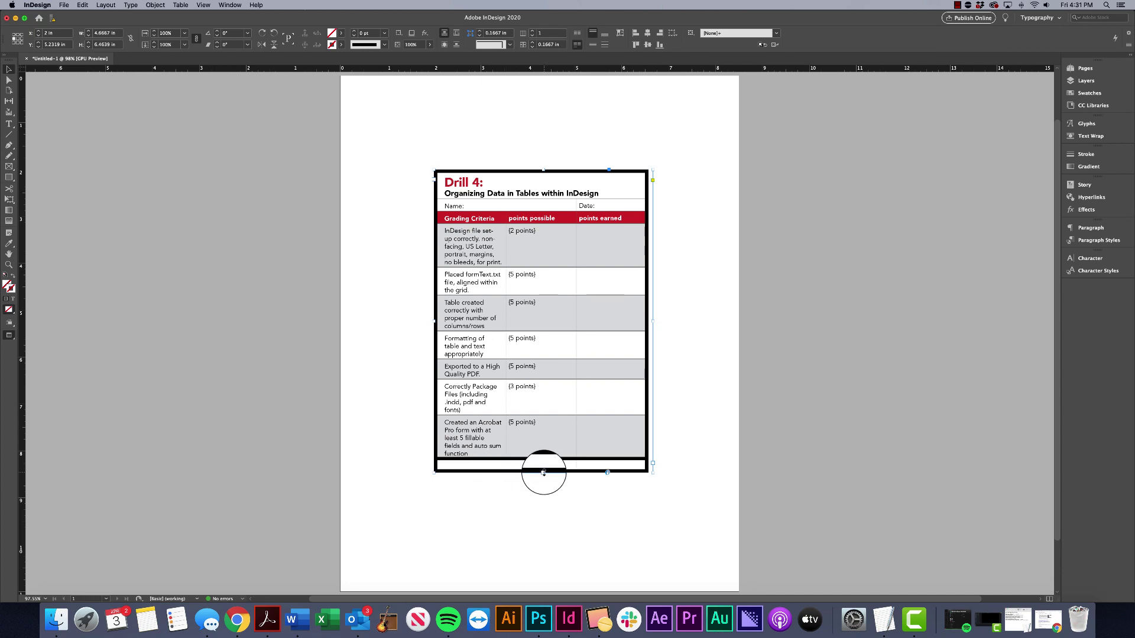
left_click_drag(543, 472, 541, 482)
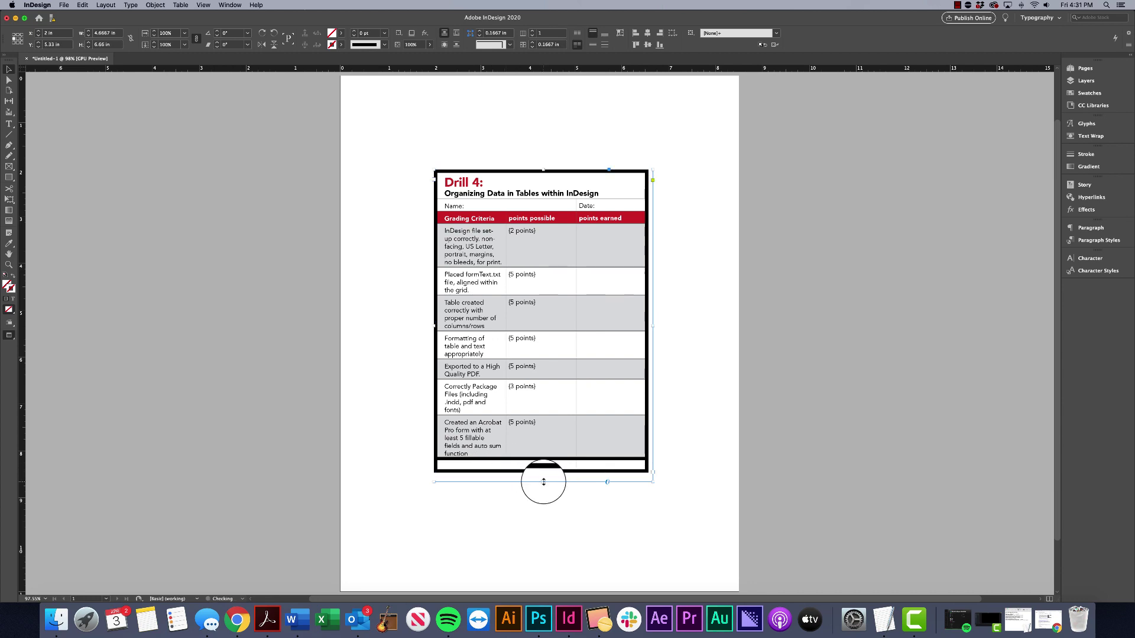
double_click(538, 470)
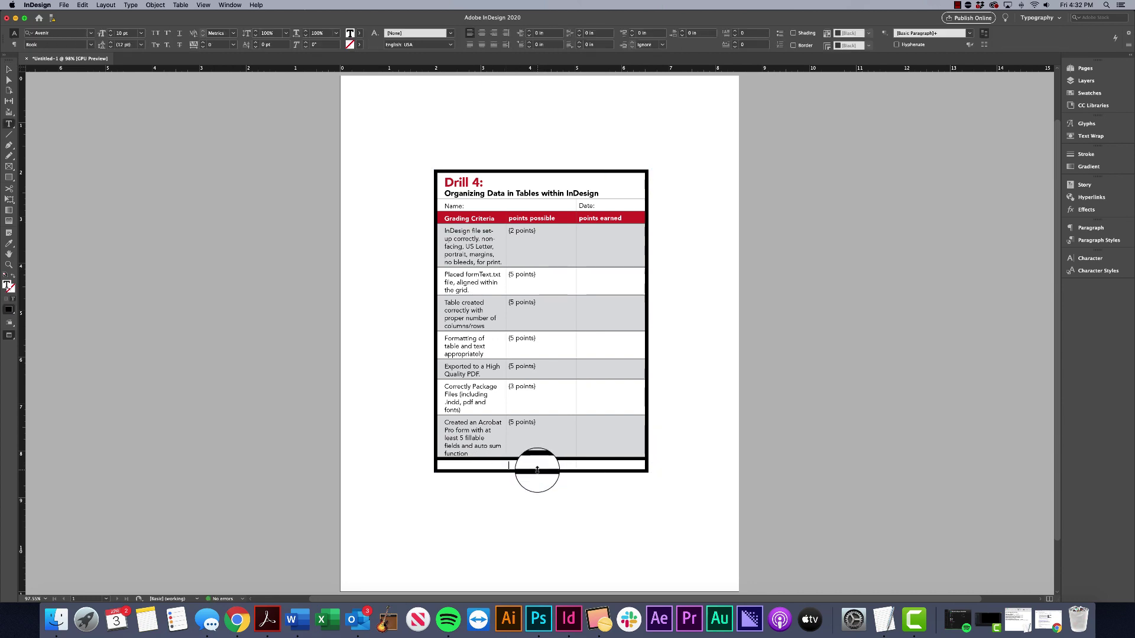
left_click_drag(537, 475, 537, 479)
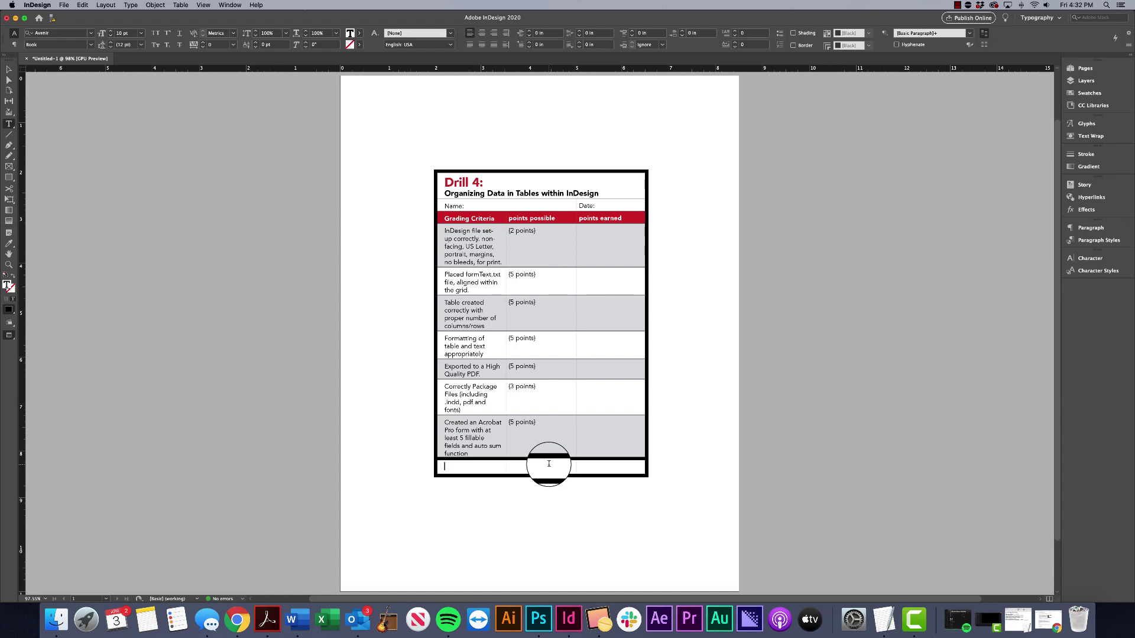
Enter TOTAL in bold in the first cell of the bottom row
type("TOTAL")
key("Escape")
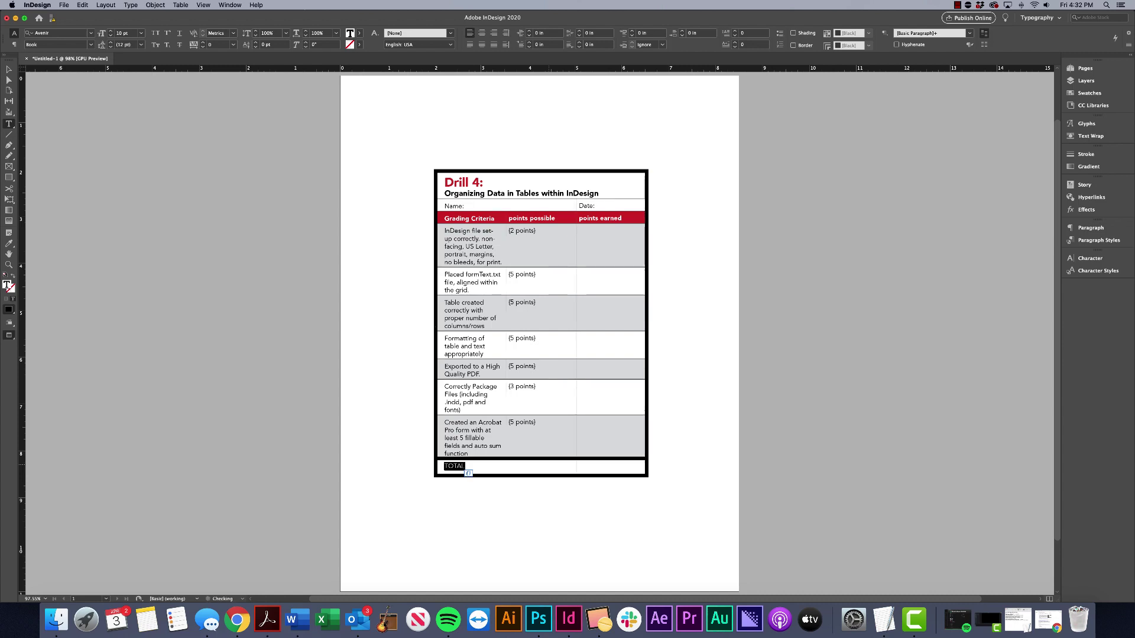
key("Escape")
Copy the "{5 points}" entry into the TOTAL row's points possible cell, change its number to 30, and deselect the table
left_click(579, 467)
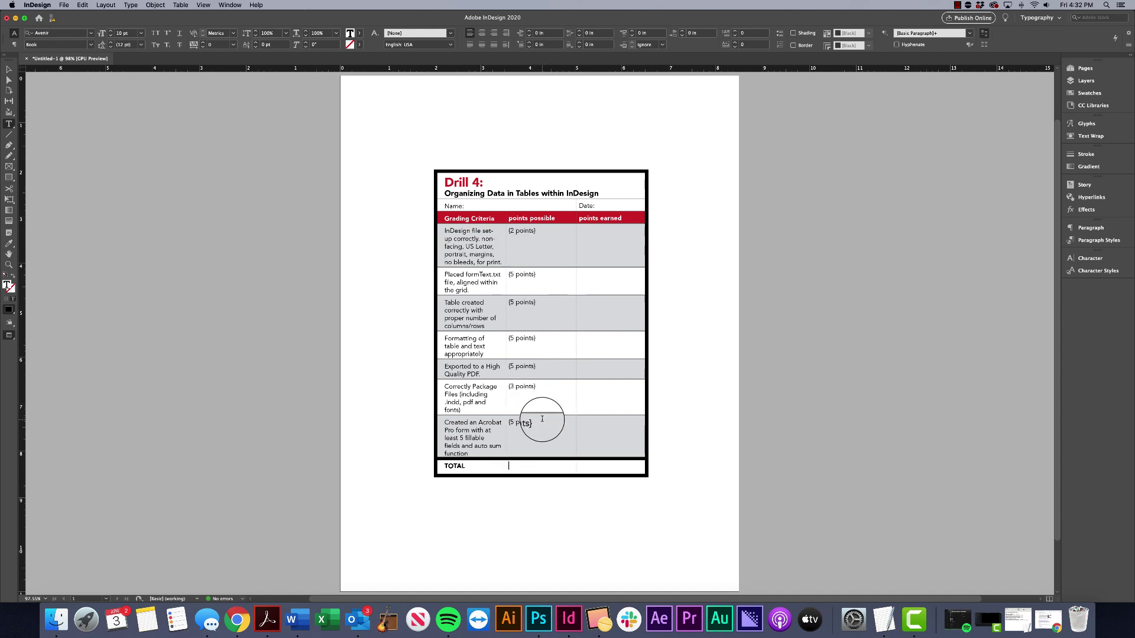
left_click_drag(515, 423, 540, 469)
double_click(511, 465)
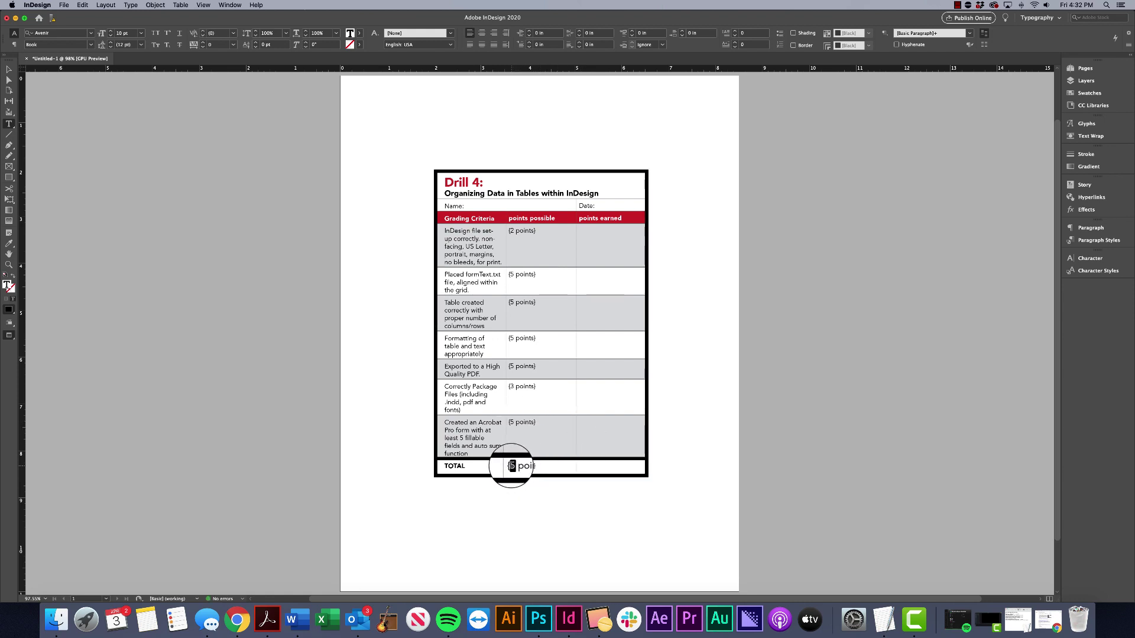
type("30")
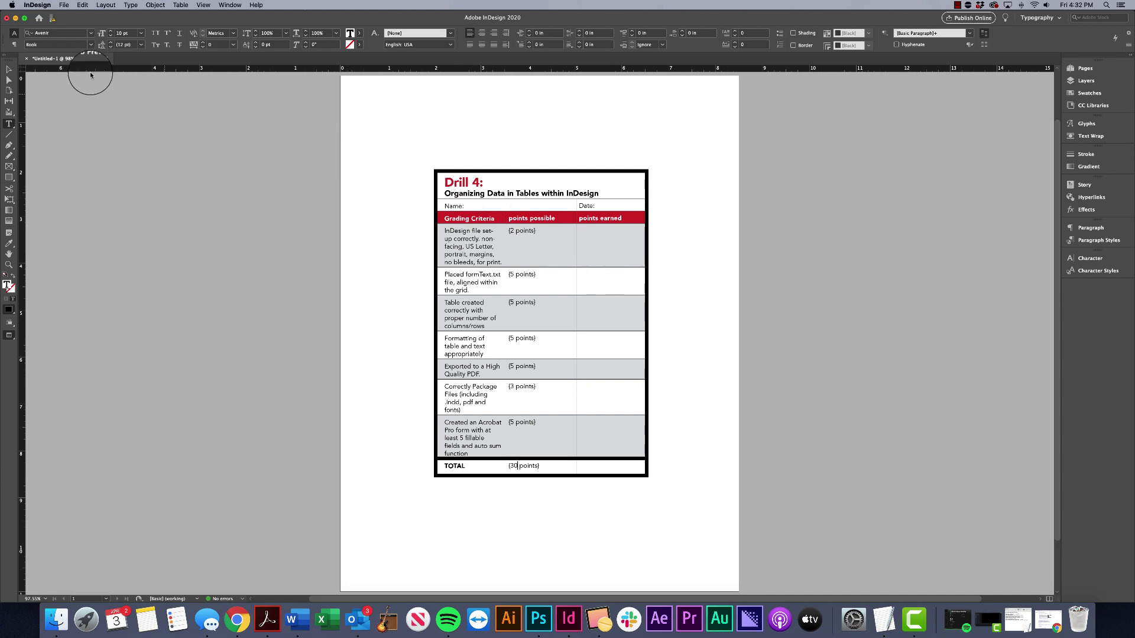
left_click(8, 69)
left_click(681, 155)
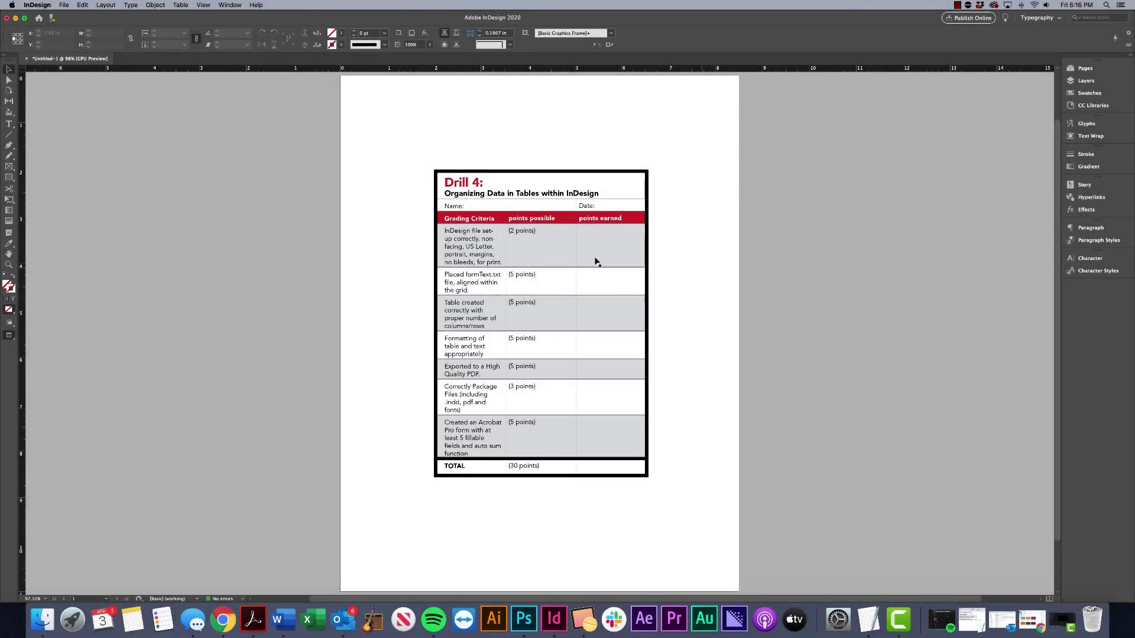
Widen the Grading Criteria column so its text wraps less, and narrow the points possible column to about 1.17 in
double_click(522, 252)
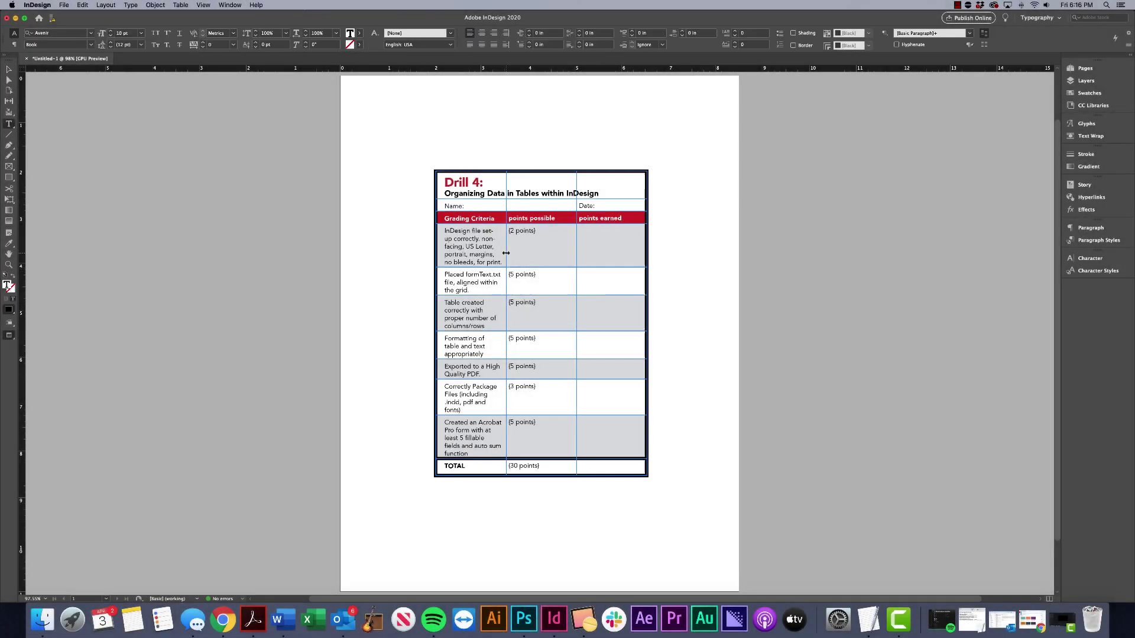
left_click_drag(520, 253, 542, 255)
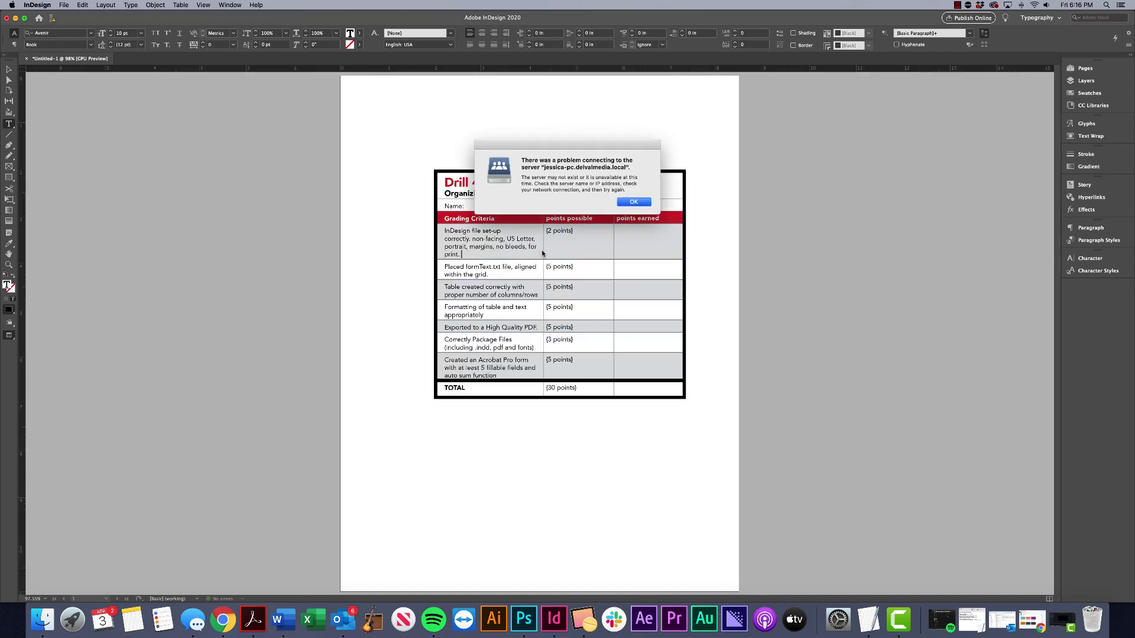
left_click(627, 202)
mouse_move(542, 237)
left_mouse_down()
mouse_move(532, 238)
mouse_move(543, 238)
left_mouse_up()
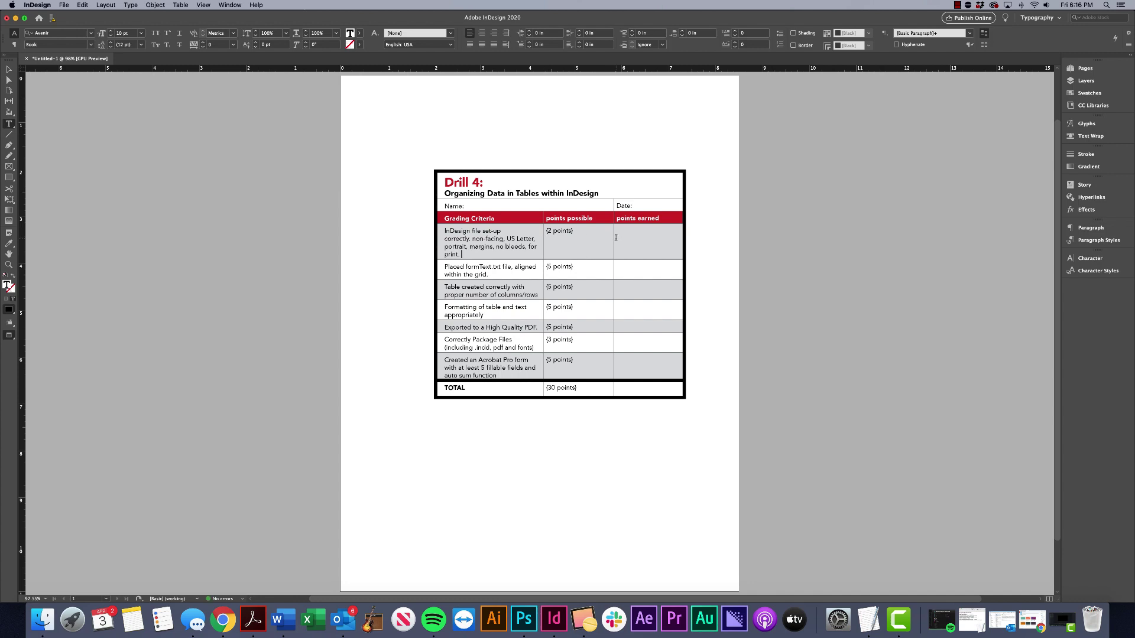
left_click_drag(614, 238, 597, 241)
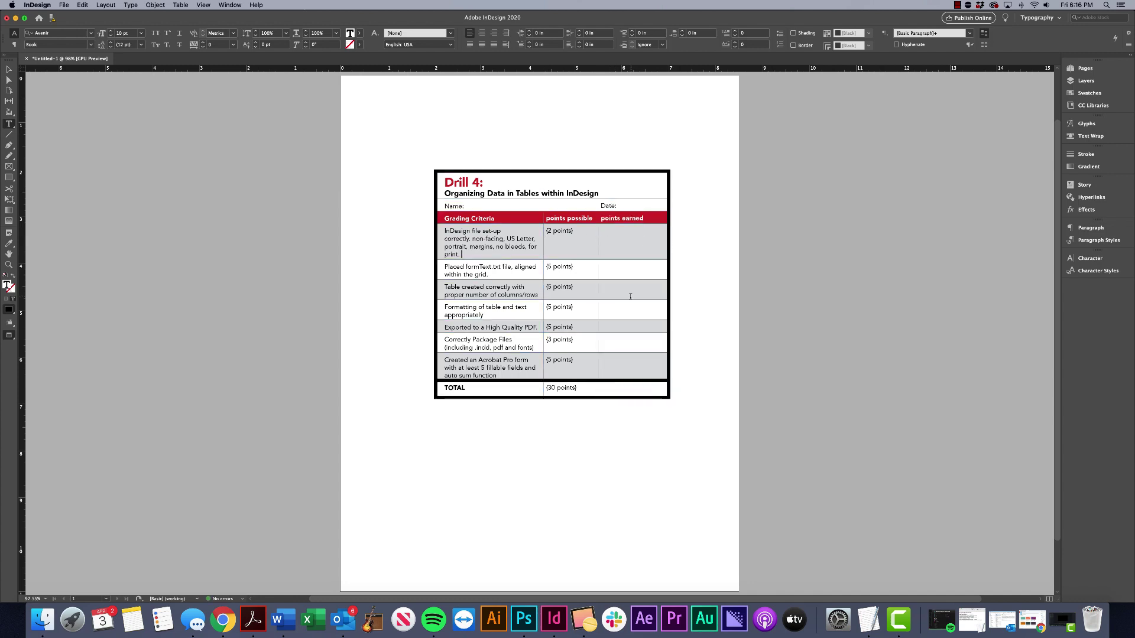
left_click_drag(546, 249, 574, 250)
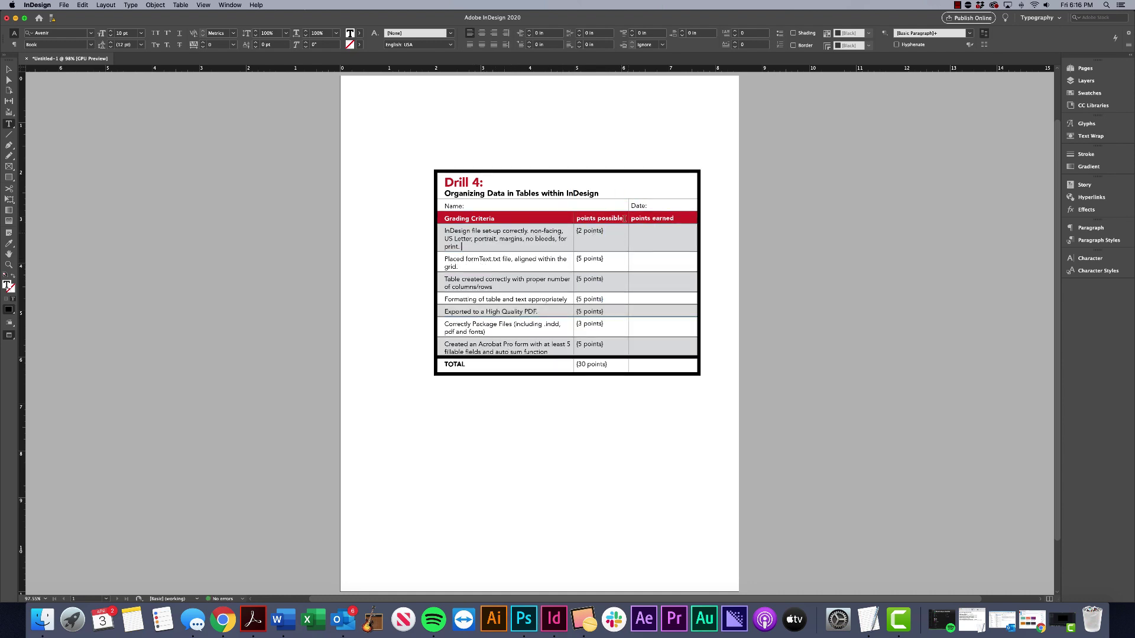
Center the text of the points possible column, from its red header down to the TOTAL row
left_click(602, 172)
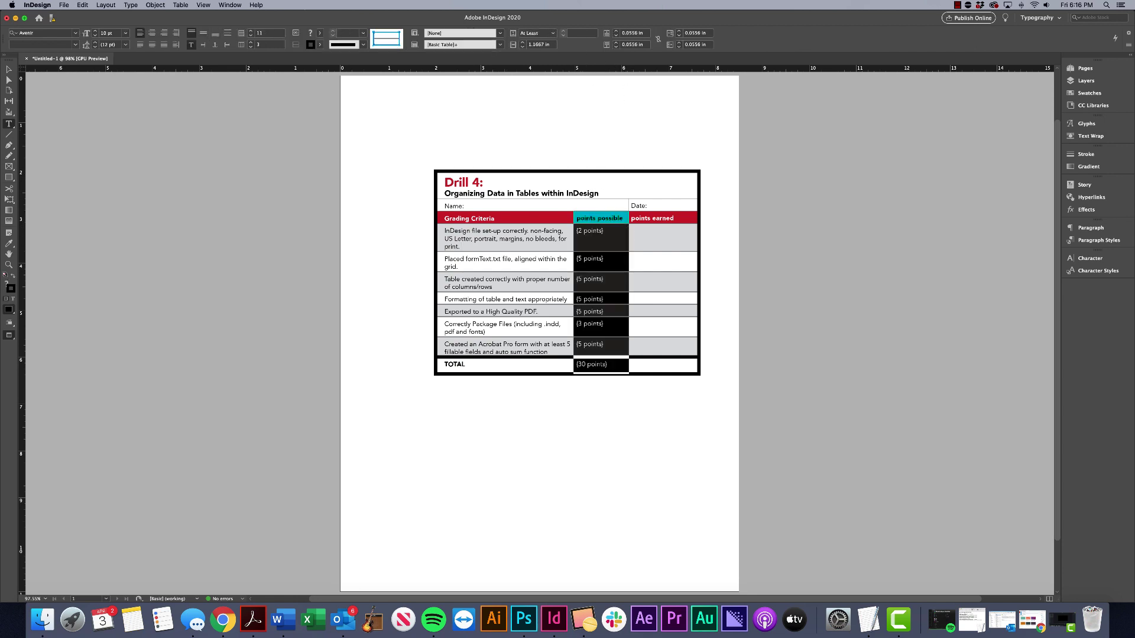
key("super+shift+c")
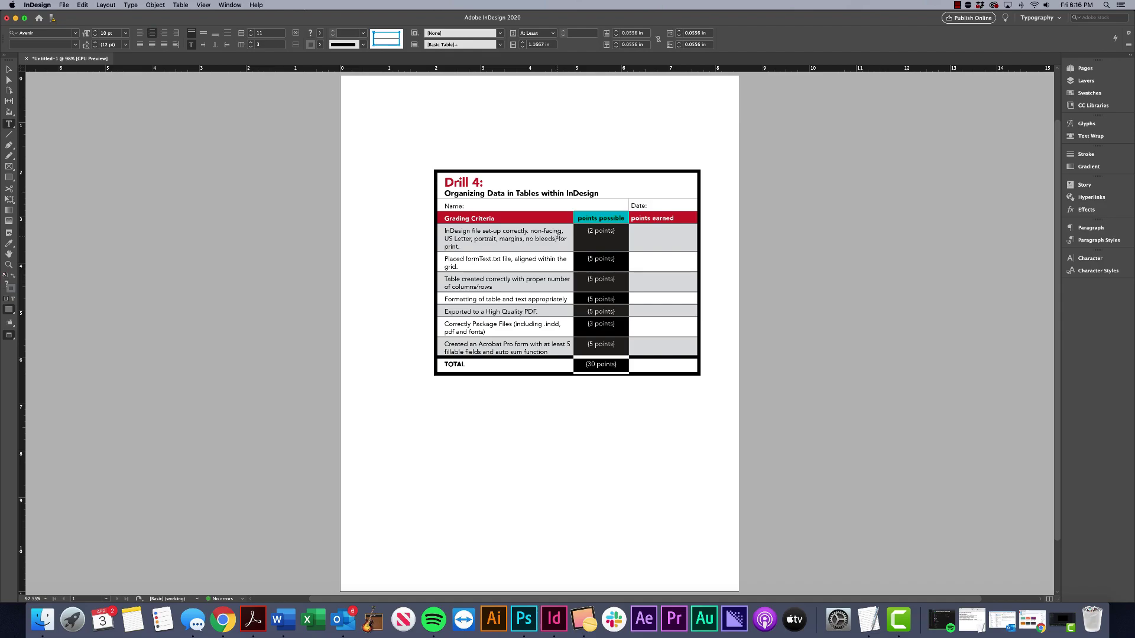
left_click(557, 237)
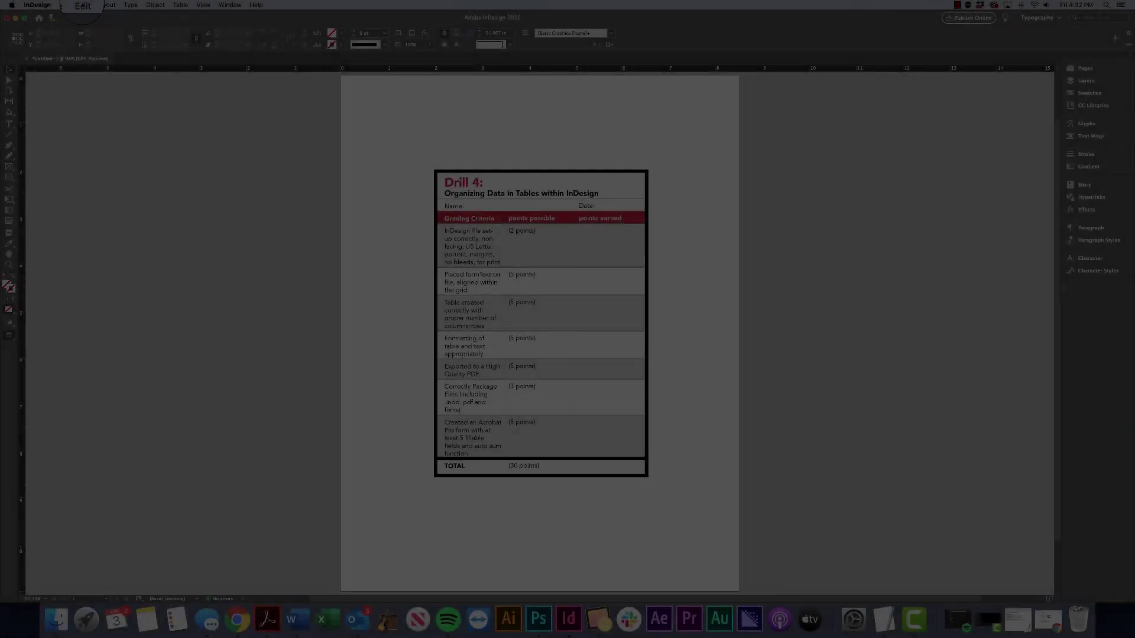
Export the document as TableDemo in Adobe PDF (Print) format to the Demo folder, using the High Quality Print preset with View PDF after Exporting on
left_click(64, 4)
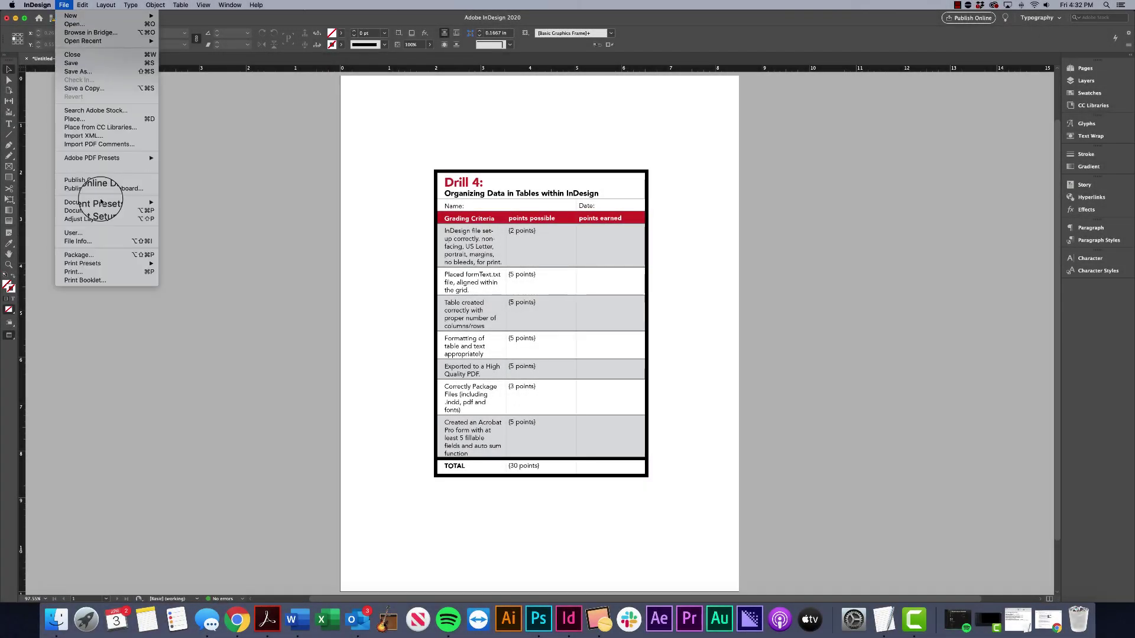
left_click(520, 190)
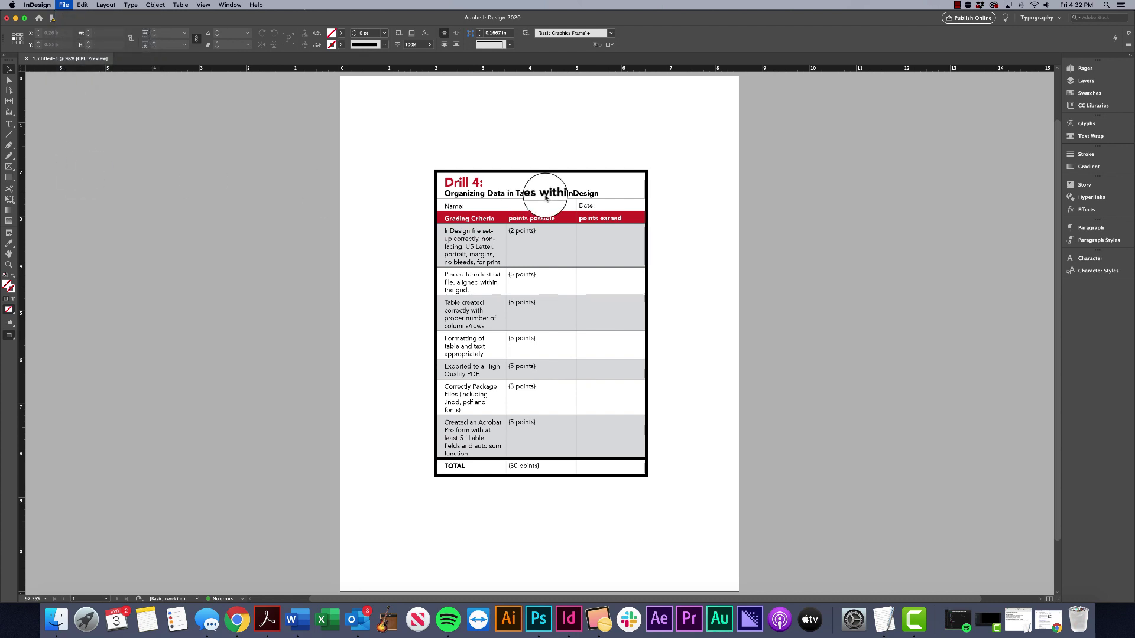
left_click(567, 375)
left_click(539, 324)
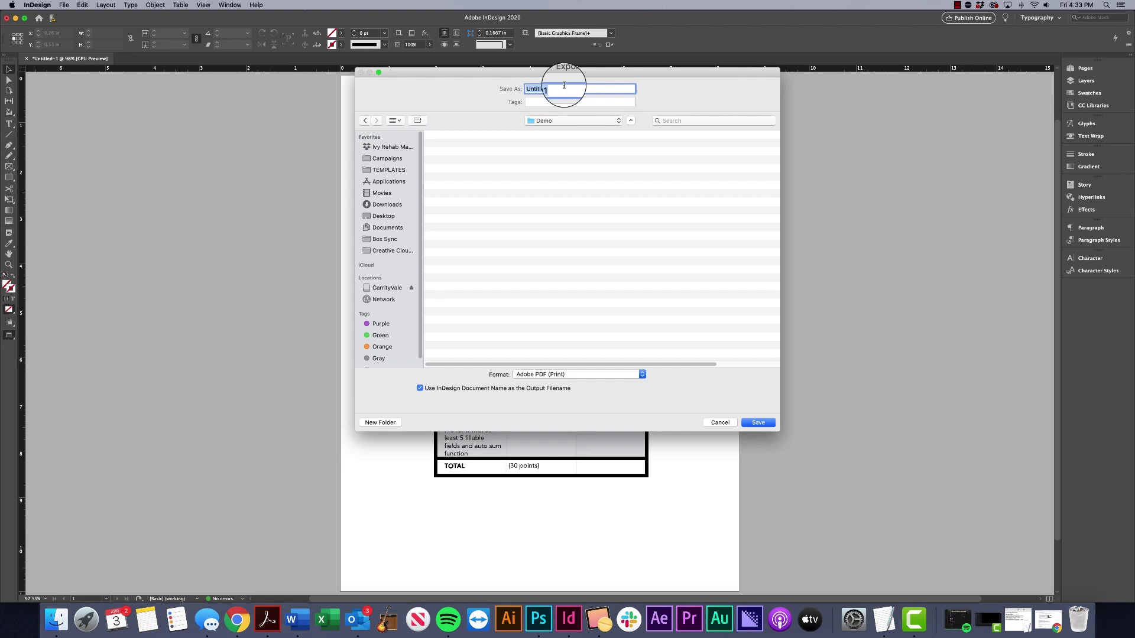
type("Demo")
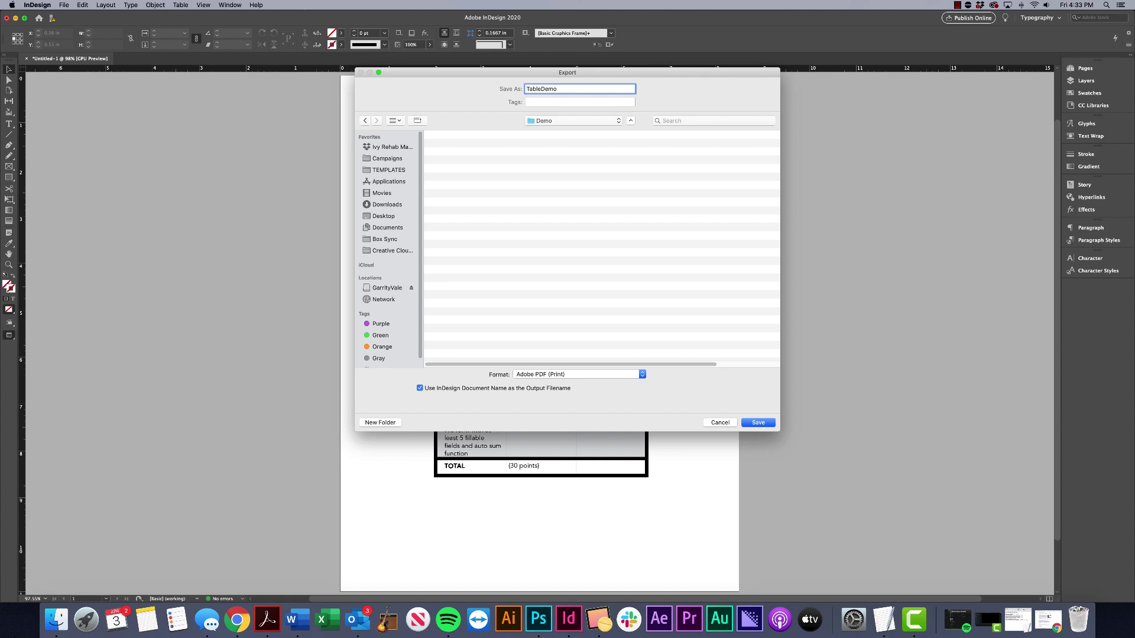
key("Return")
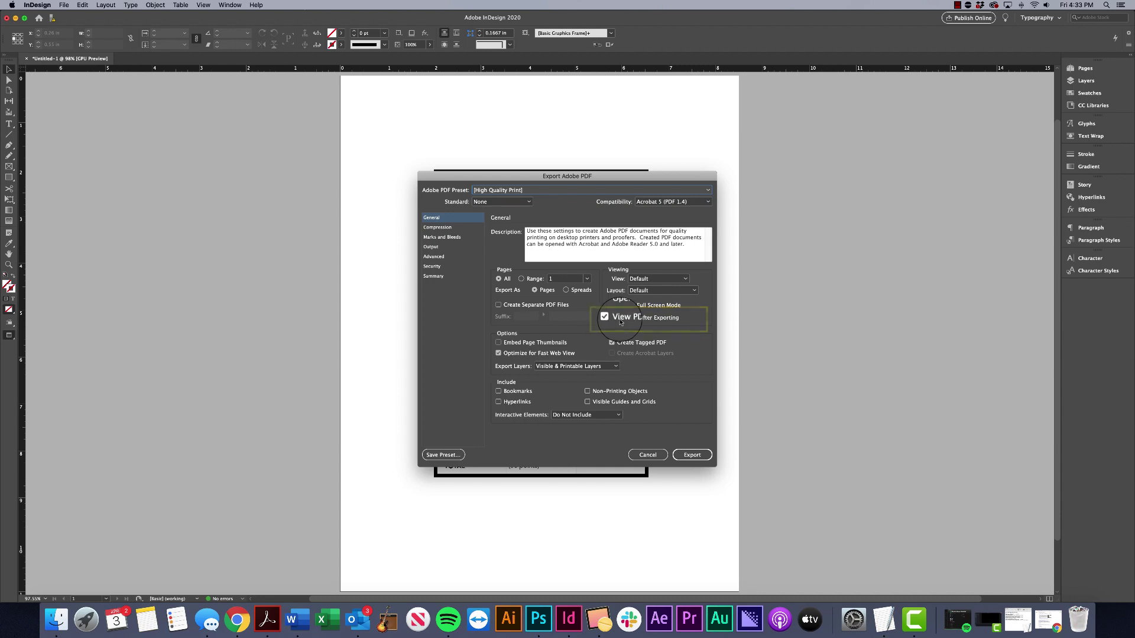
left_click(699, 454)
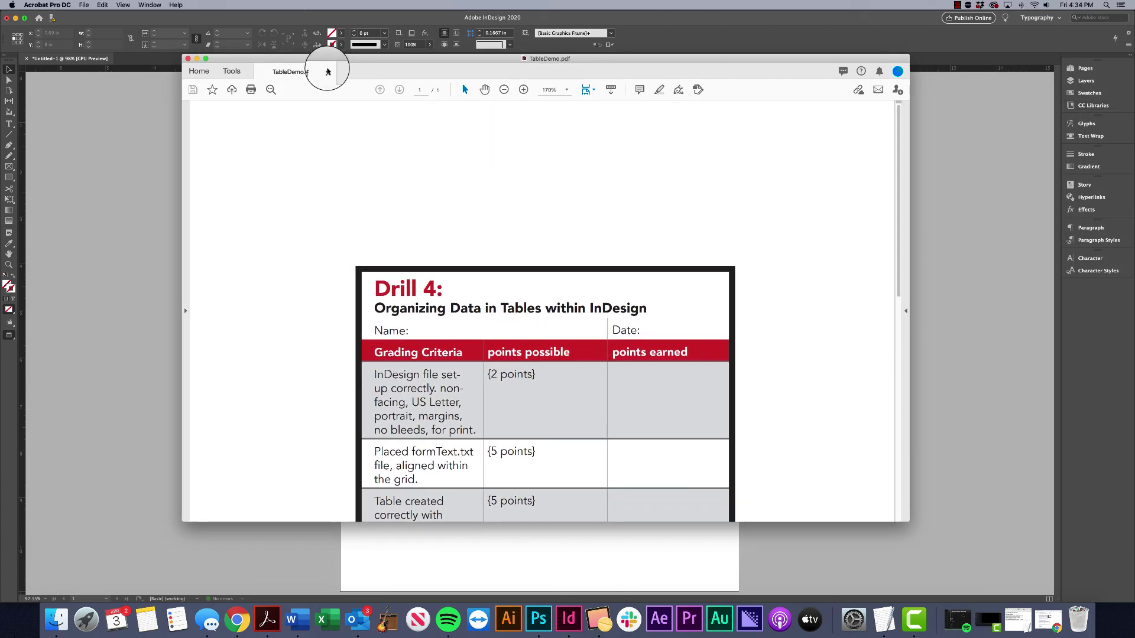
View the whole page of the exported TableDemo.pdf in a full-screen Acrobat window
left_click(503, 89)
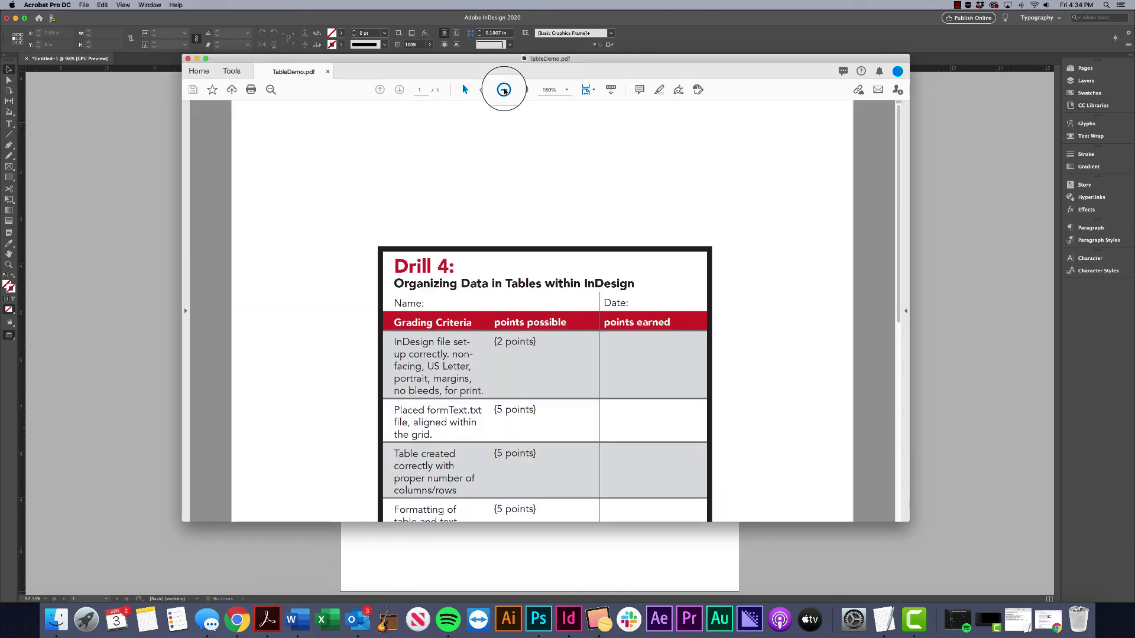
left_click(504, 89)
left_click(503, 89)
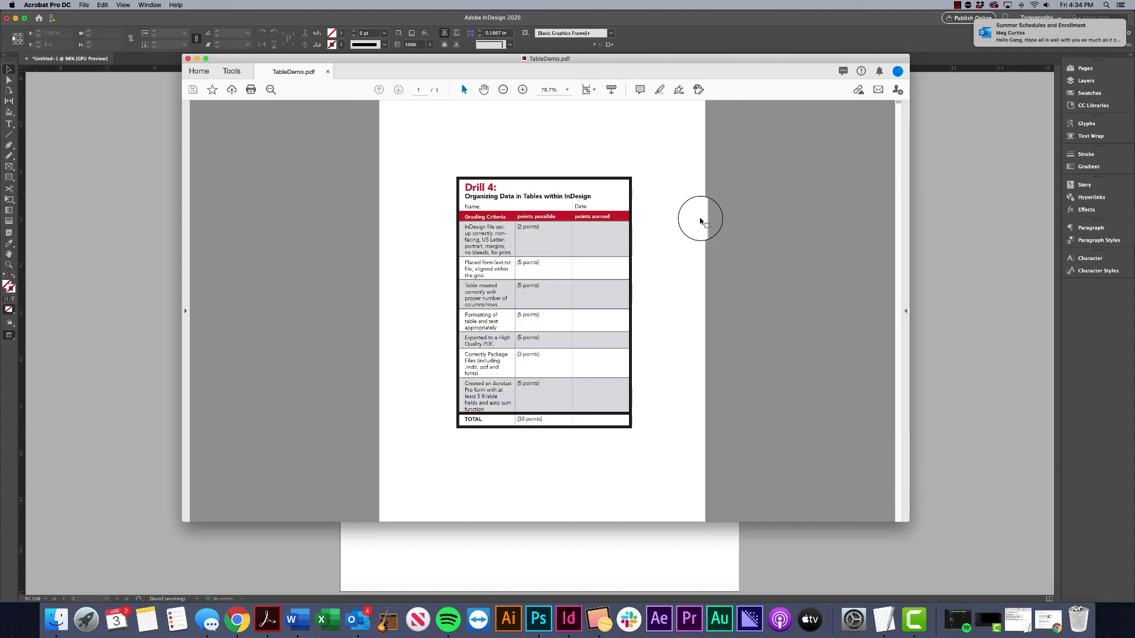
left_click(201, 57)
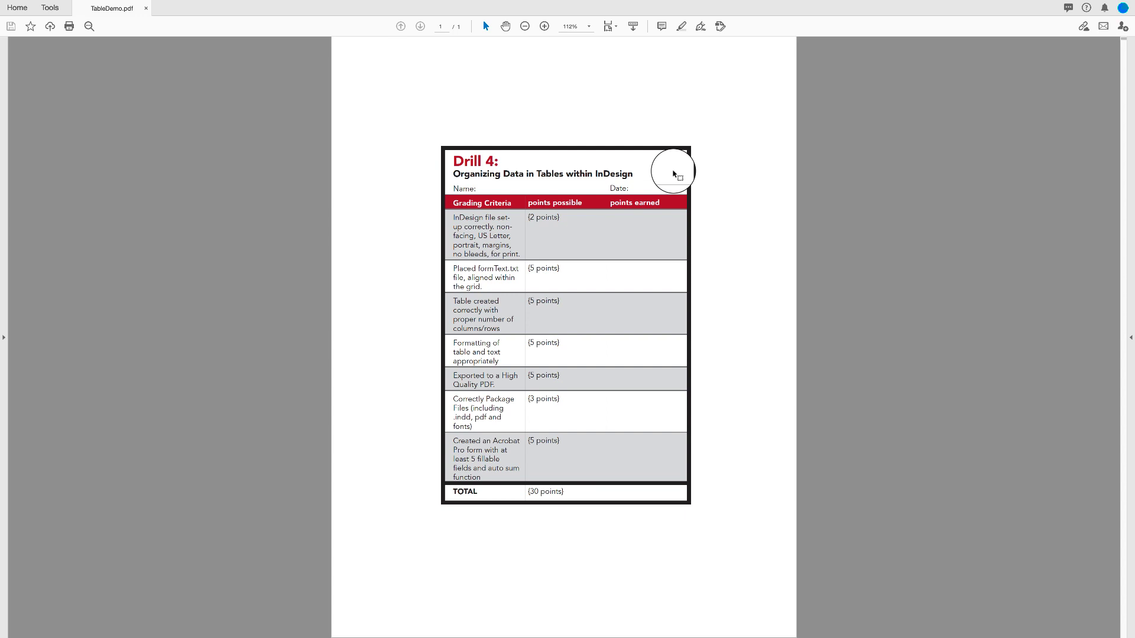
Turn TableDemo.pdf into a fillable form with Prepare Form and automatic field detection, and dismiss the introductory tip
mouse_move(603, 3)
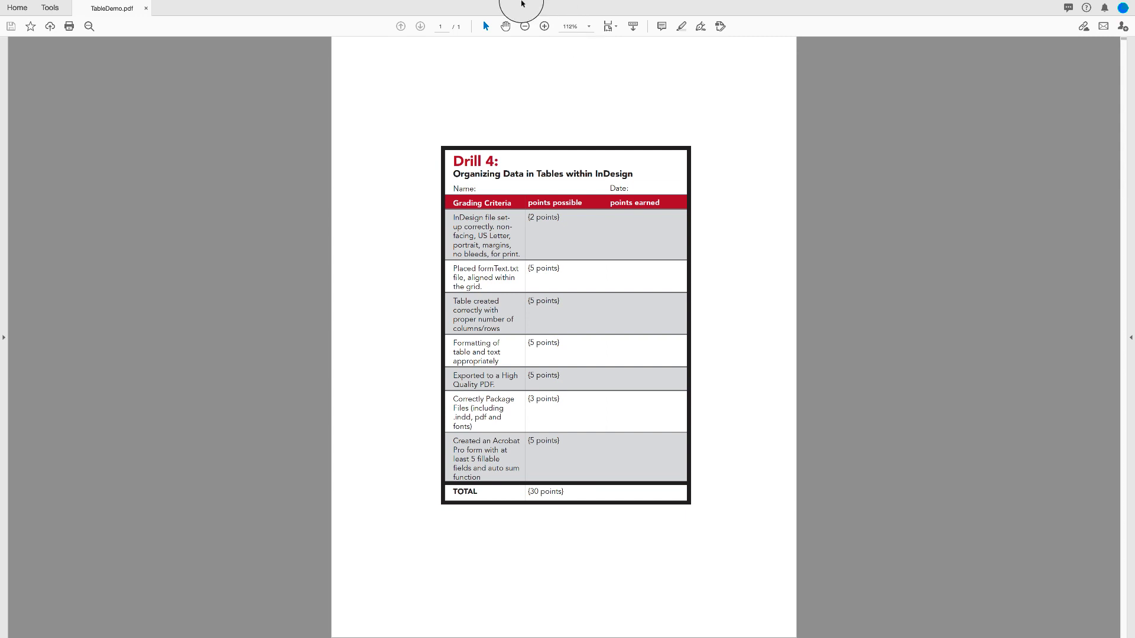
mouse_move(519, 2)
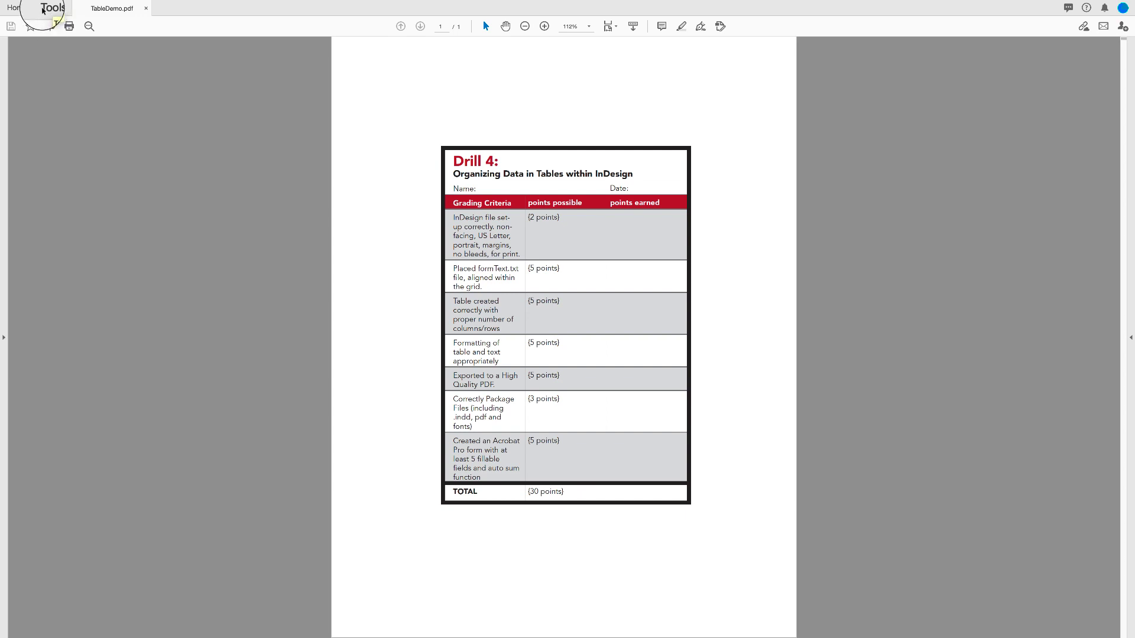
left_click(47, 10)
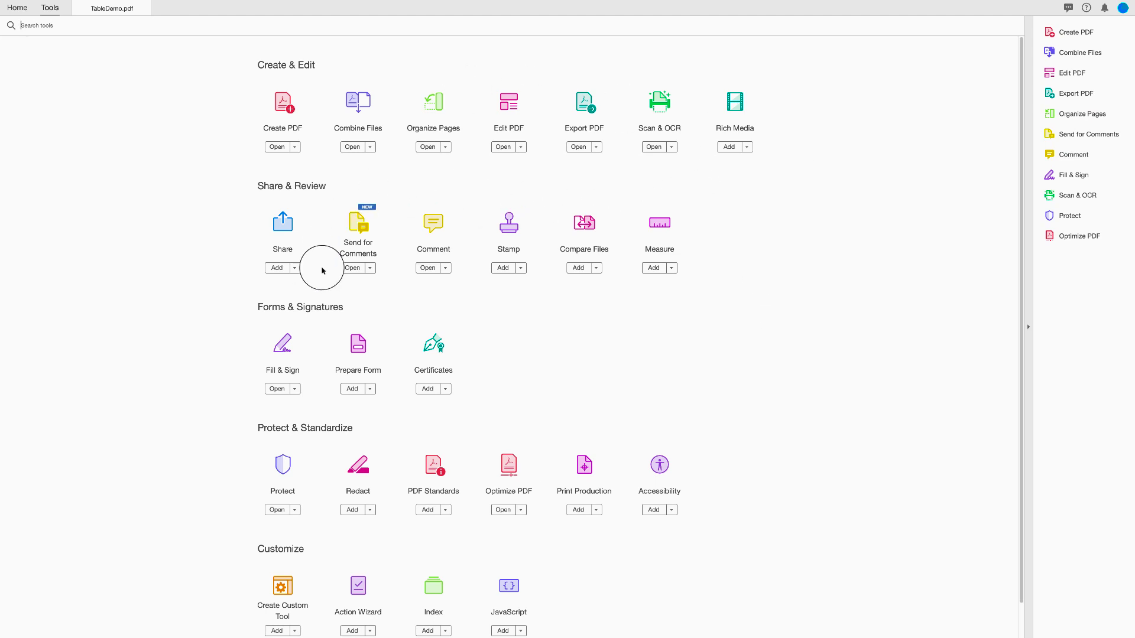
left_click(355, 342)
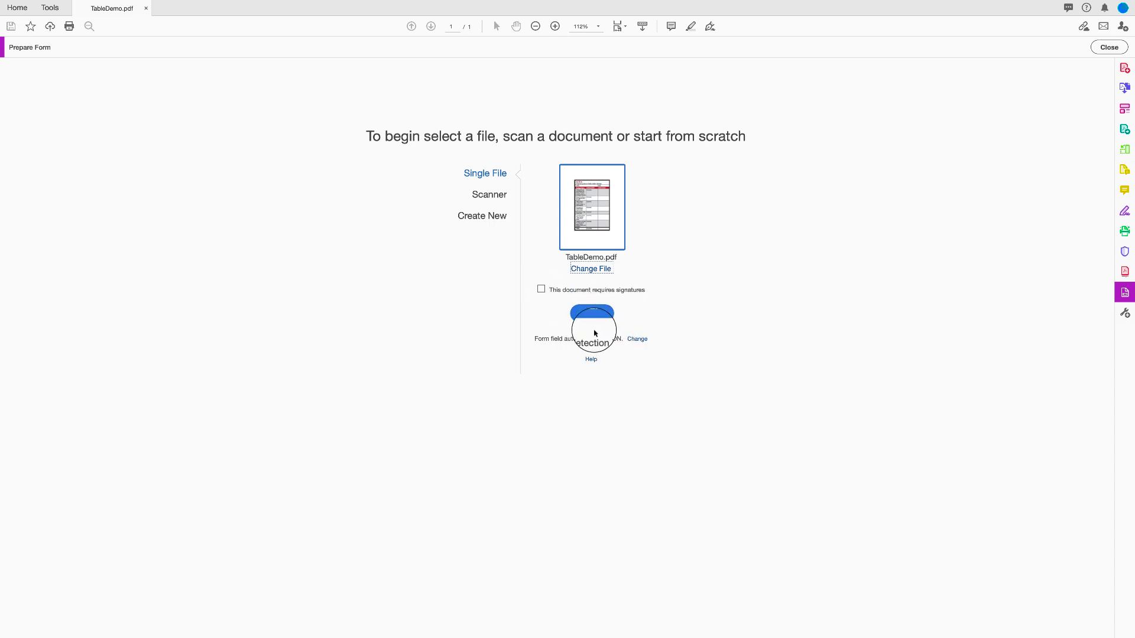
left_click(592, 311)
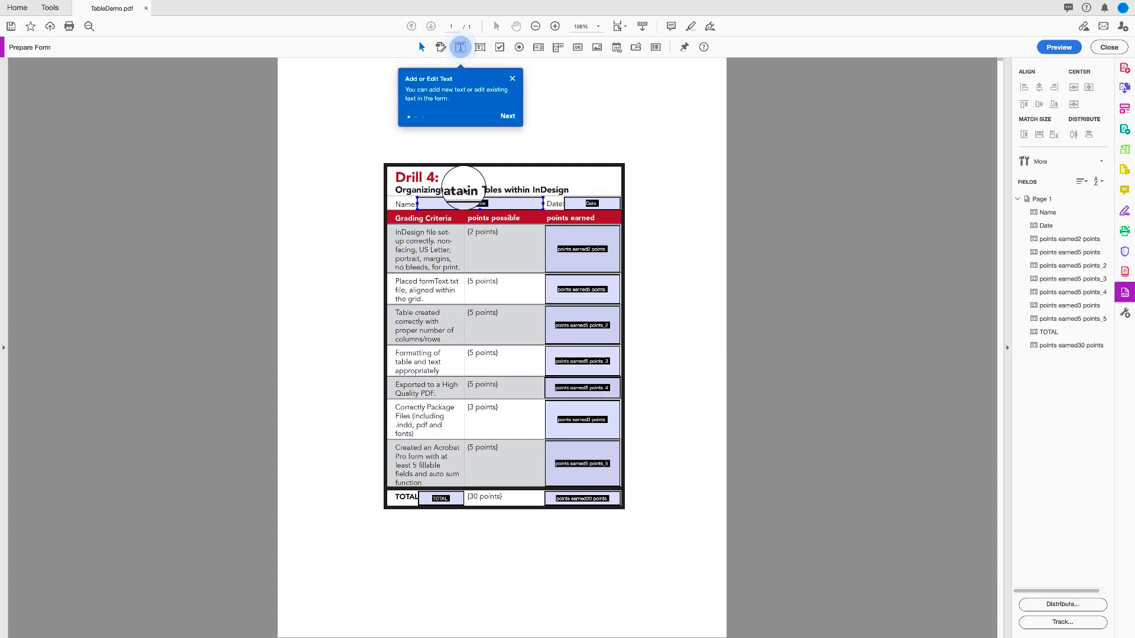
left_click(513, 79)
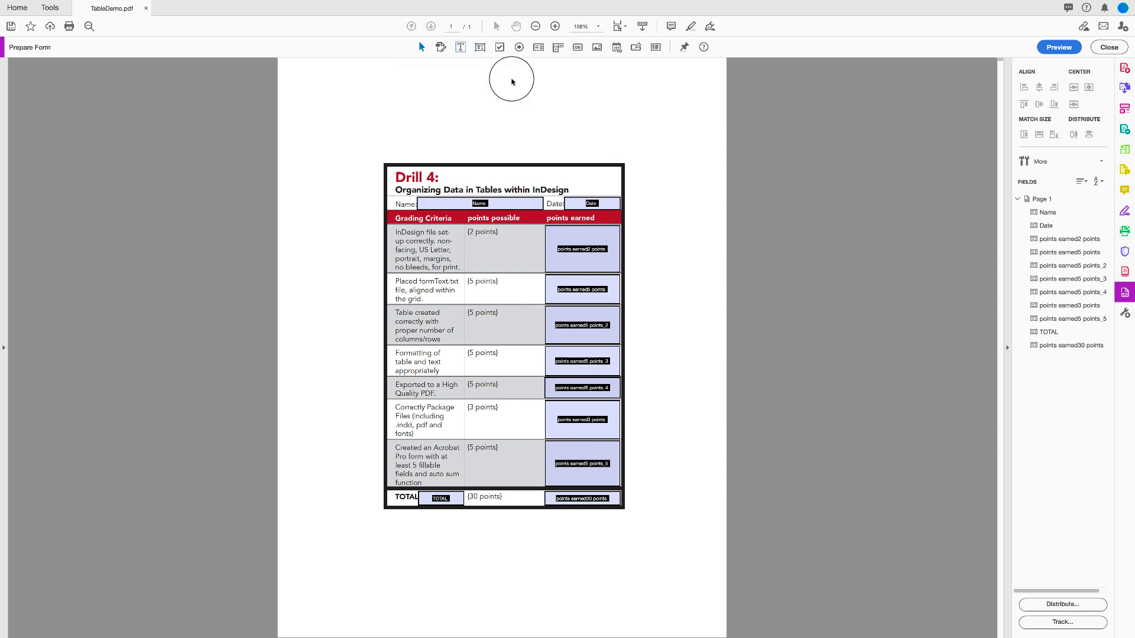
Delete the automatically detected TOTAL field, Date field and points earned30 points field from the form
left_click(445, 498)
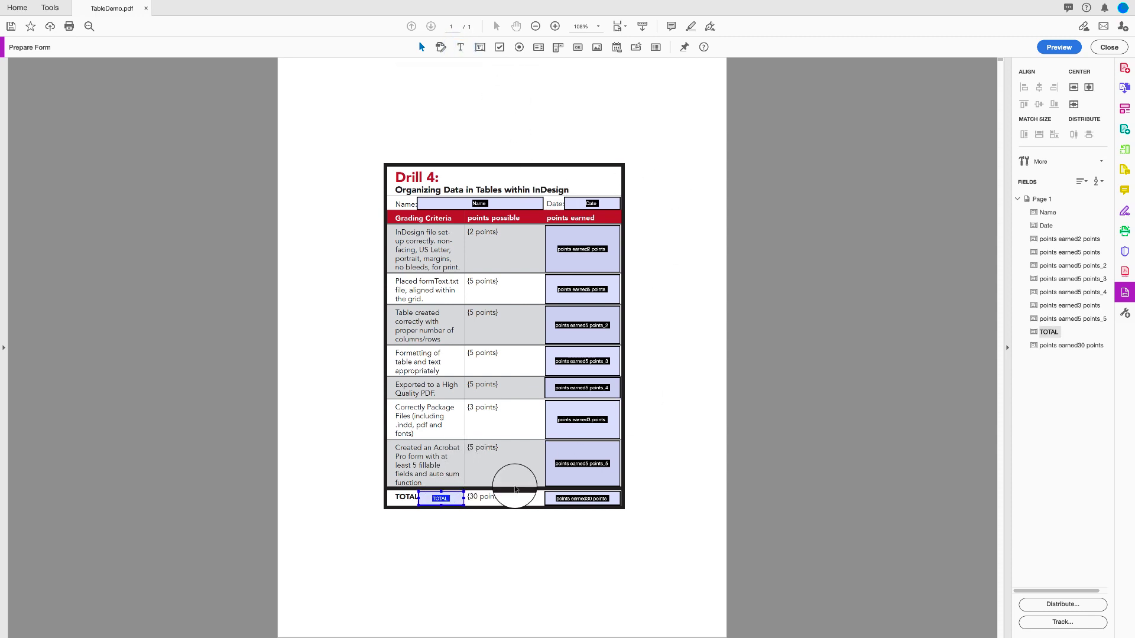
key("Delete")
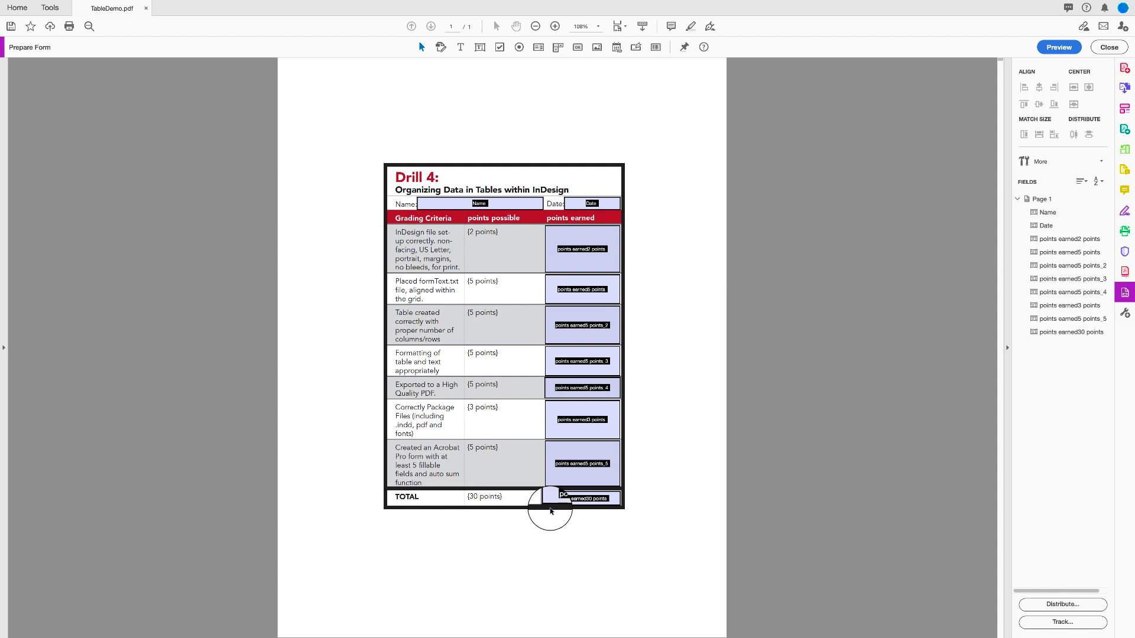
left_click(532, 204)
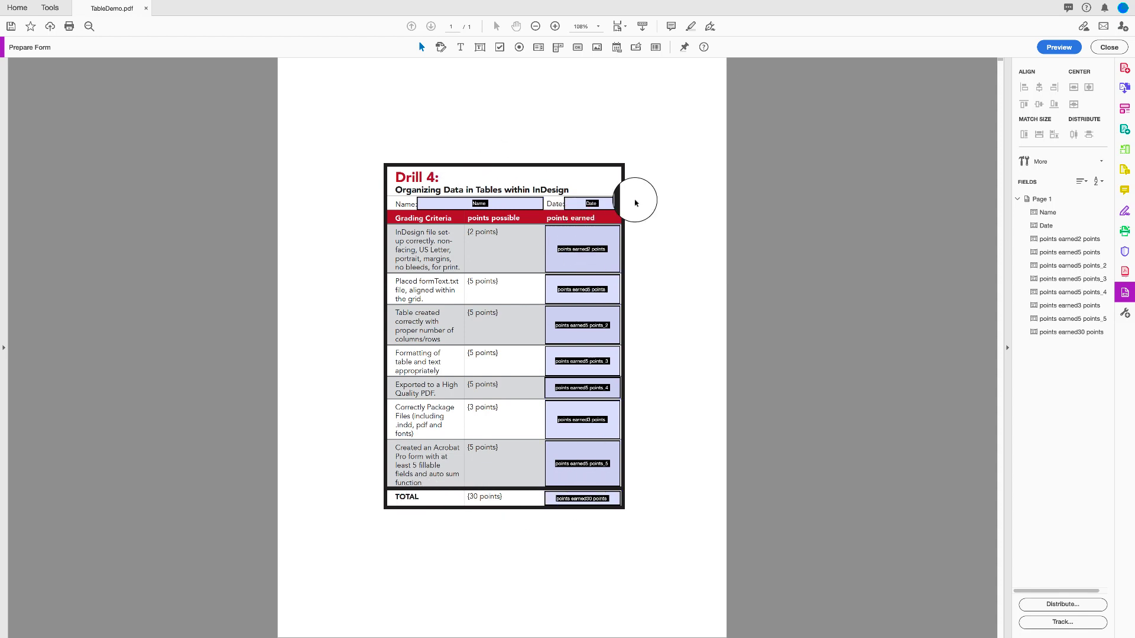
left_click(582, 203)
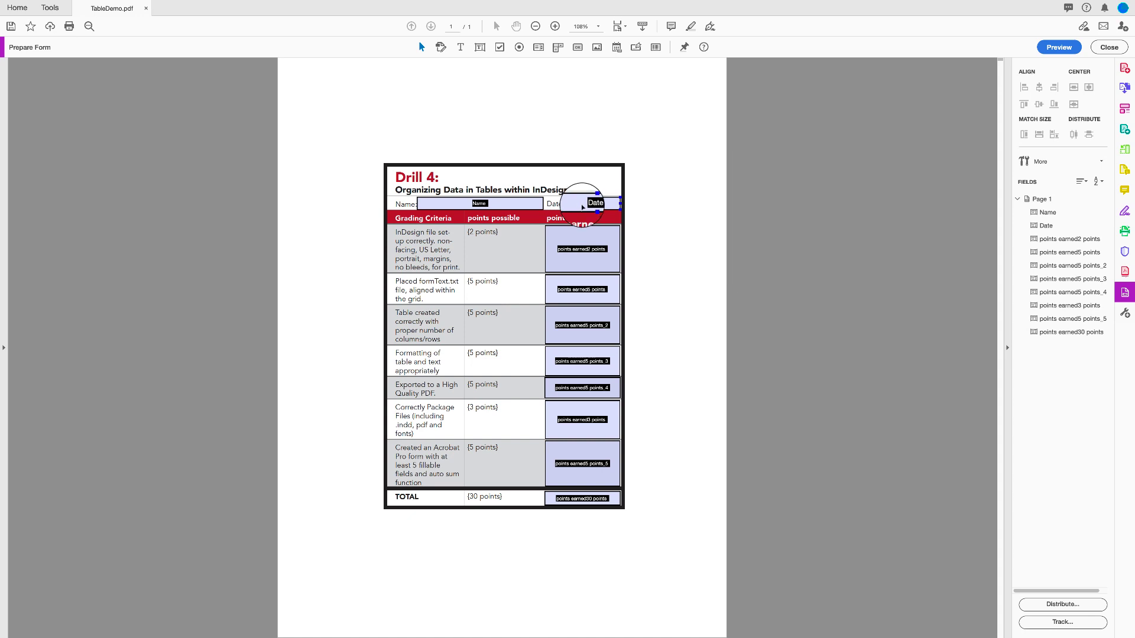
left_click(583, 207)
key("Delete")
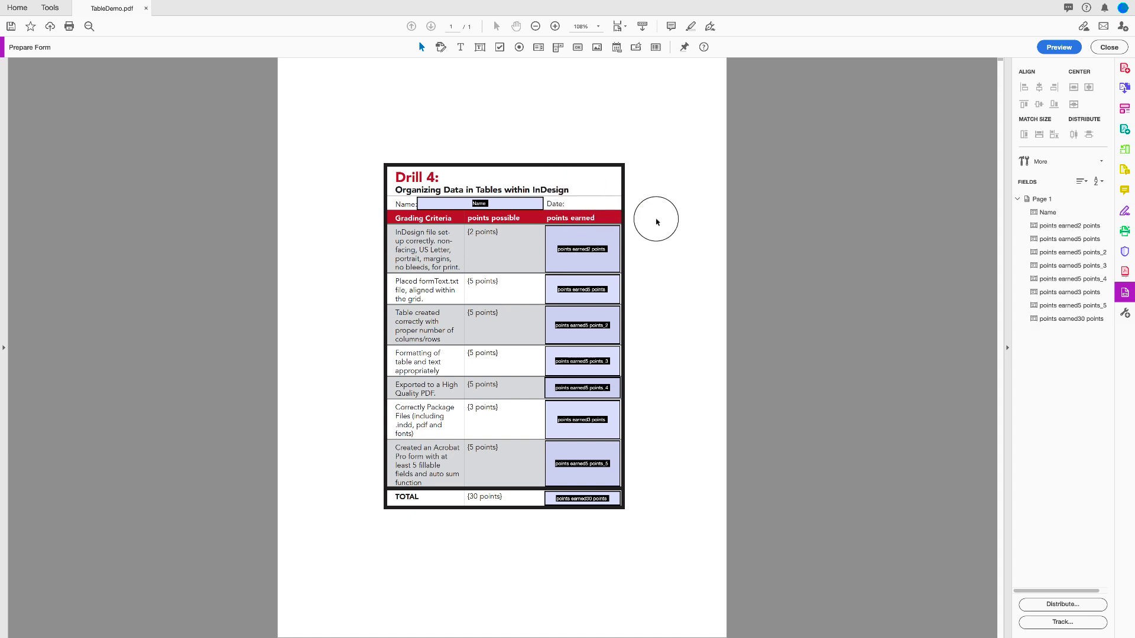
left_click(609, 499)
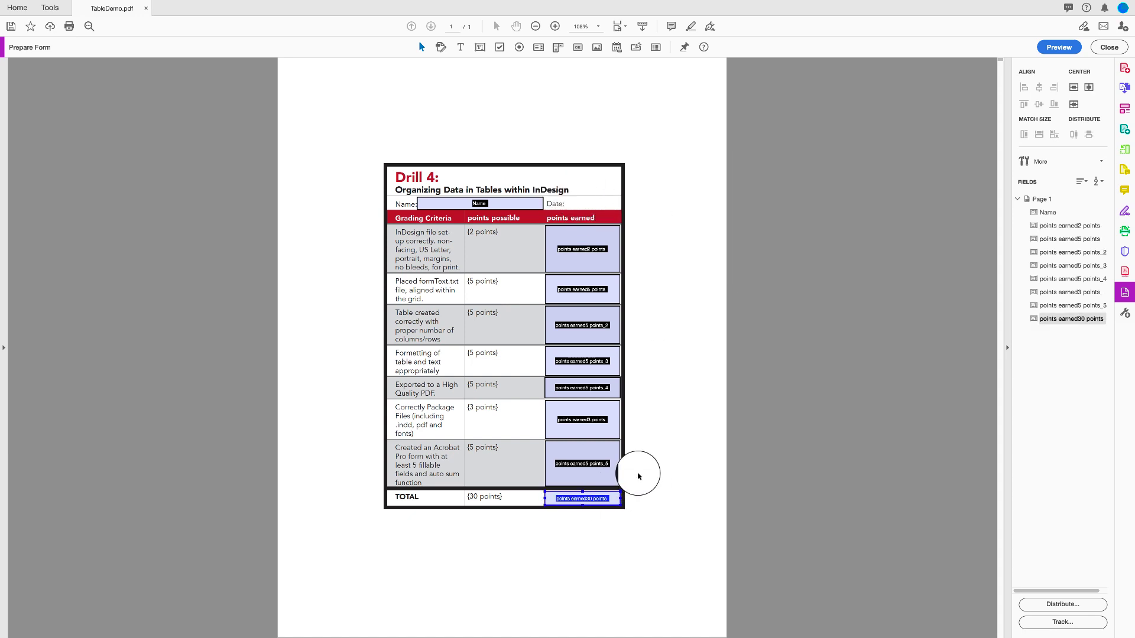
key("Delete")
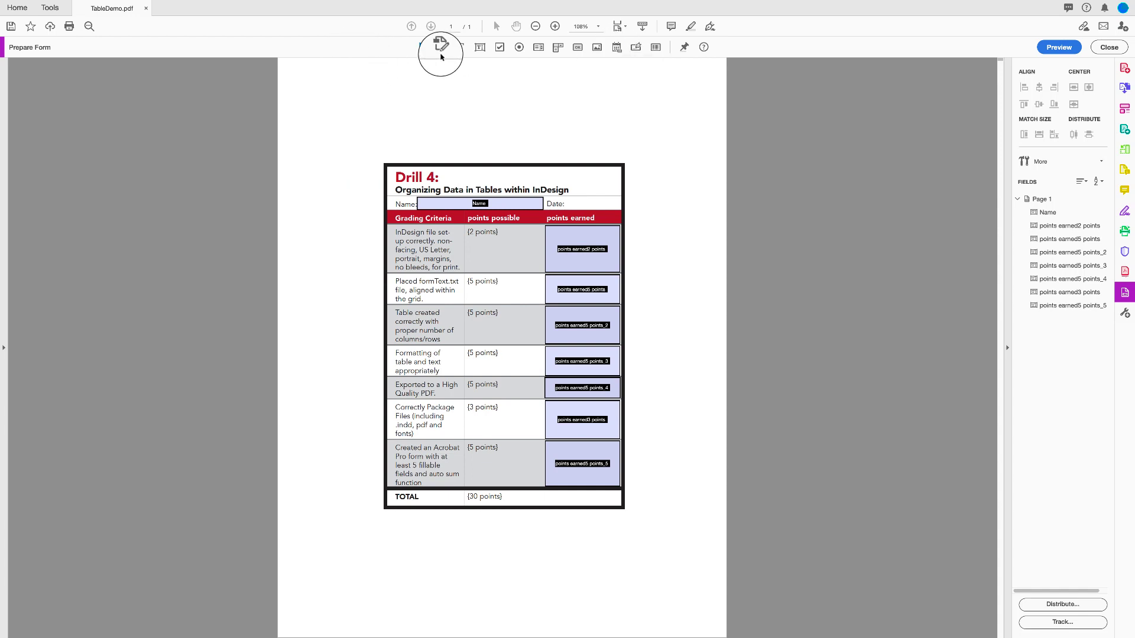
Add a date field beside the Date: label above the red header and name it Date
left_click(617, 50)
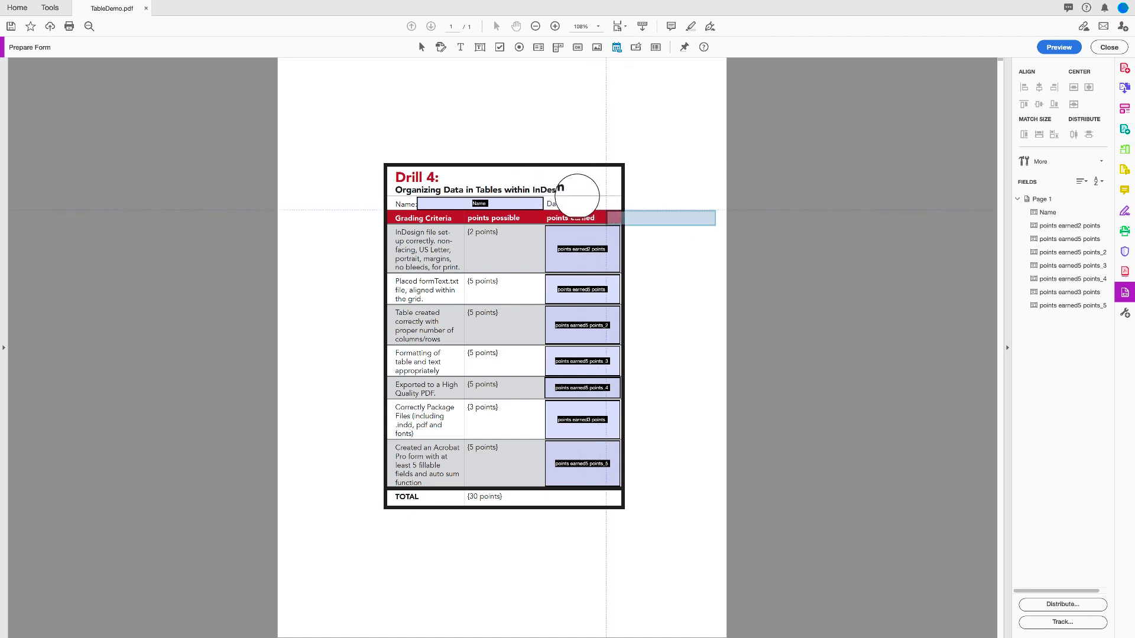
left_click_drag(567, 197, 620, 209)
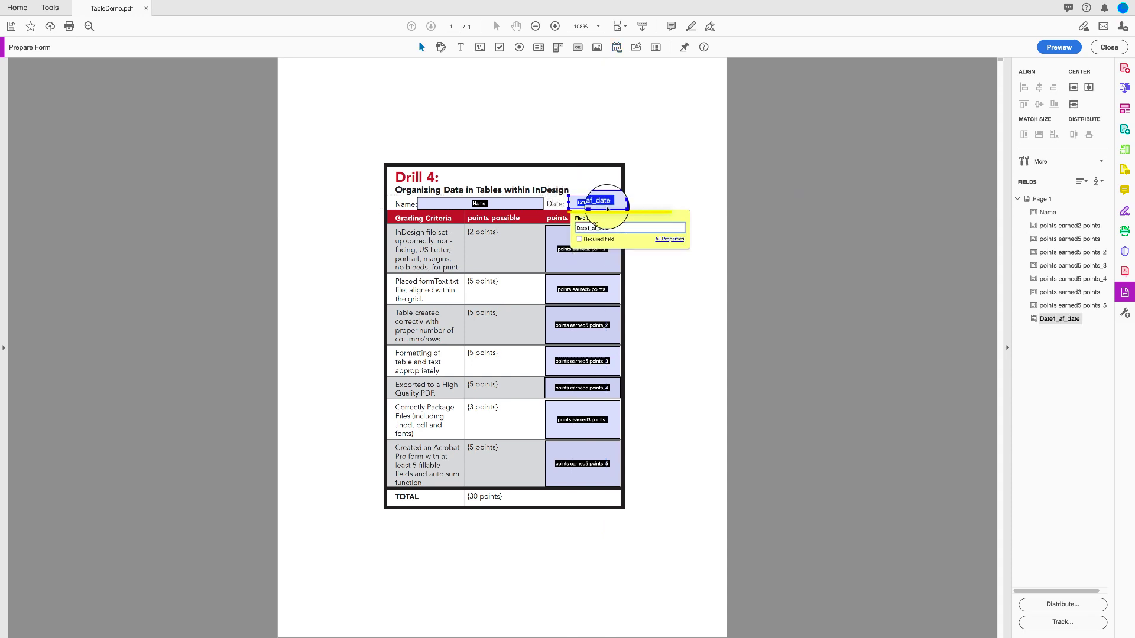
type("D")
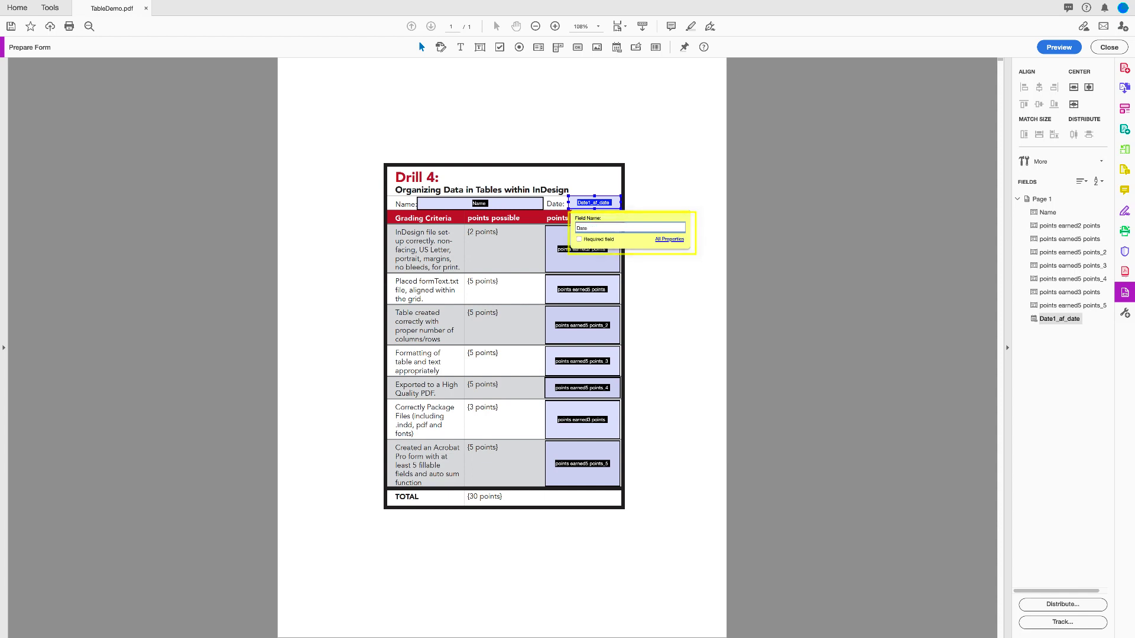
key("Return")
Replace the detected Name field with a new text field beside the Name: label, and name it Name
left_click(522, 207)
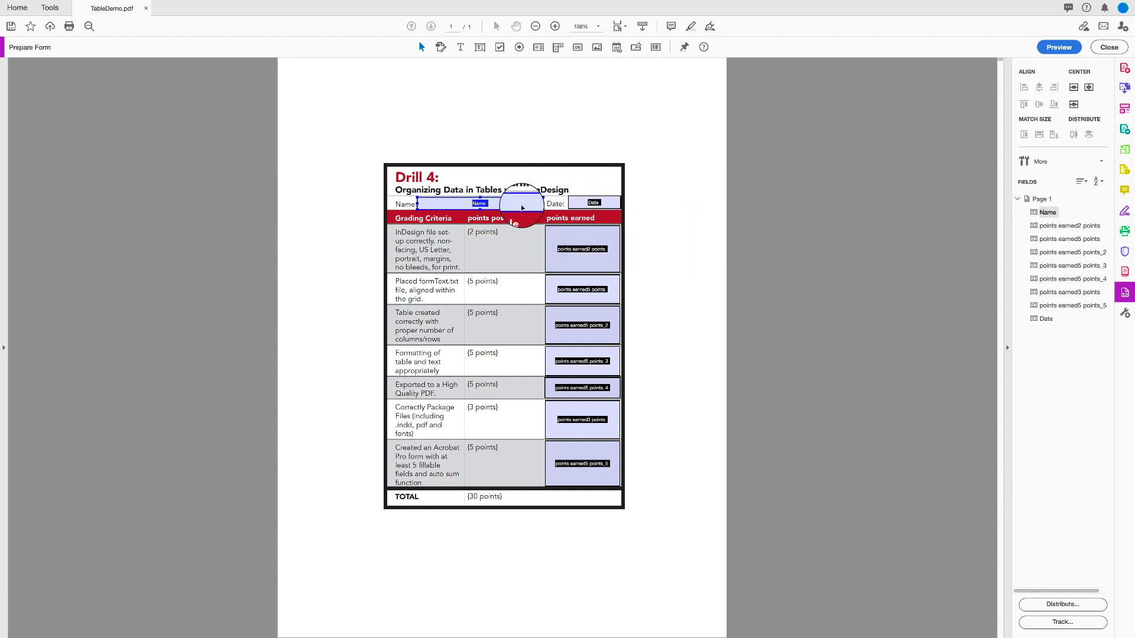
key("Delete")
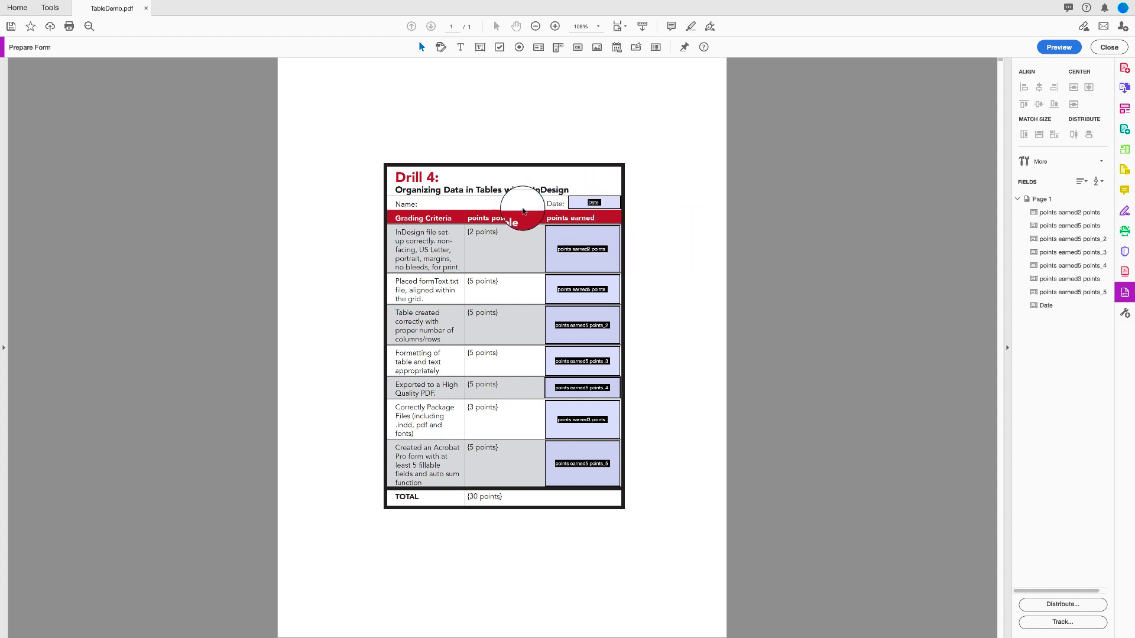
left_click(480, 48)
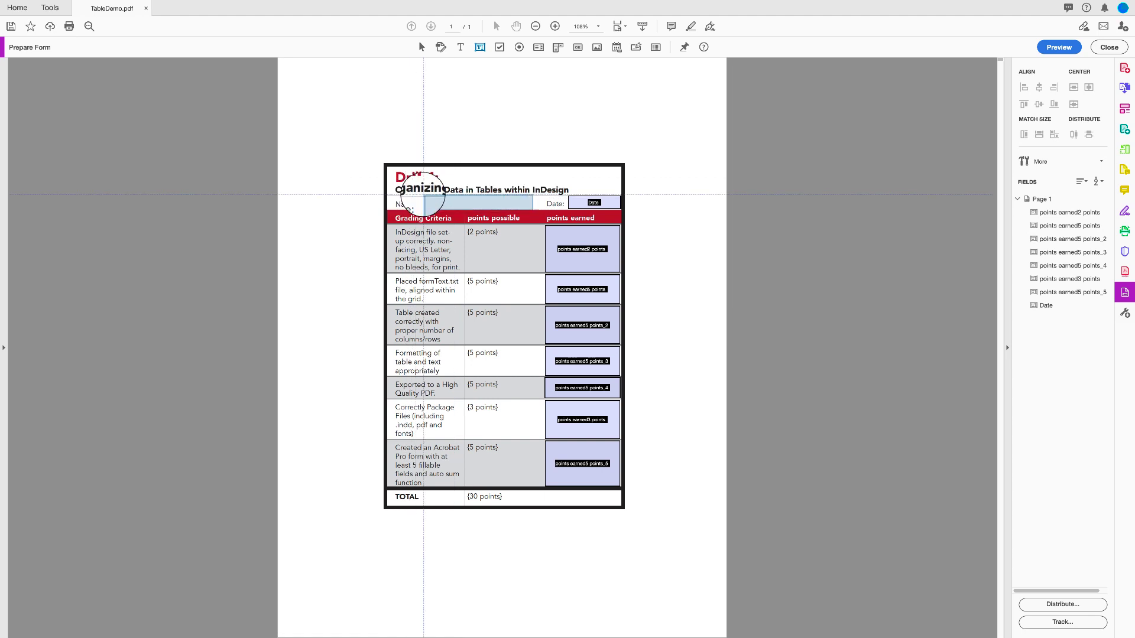
mouse_move(529, 204)
left_mouse_down()
mouse_move(553, 207)
mouse_move(543, 208)
left_mouse_up()
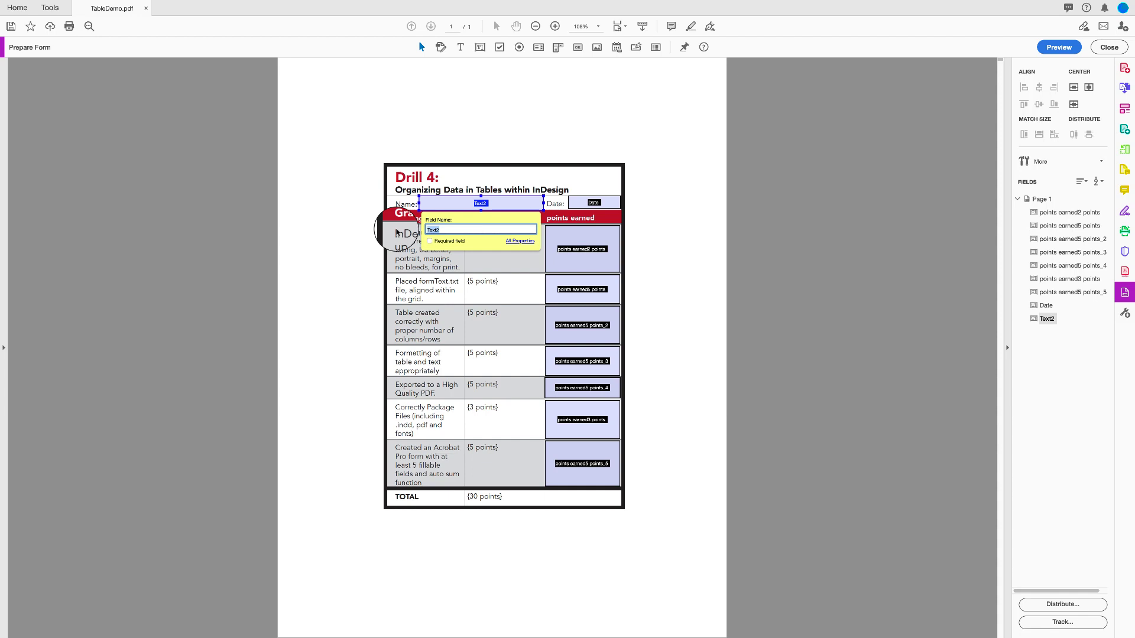
type("Name")
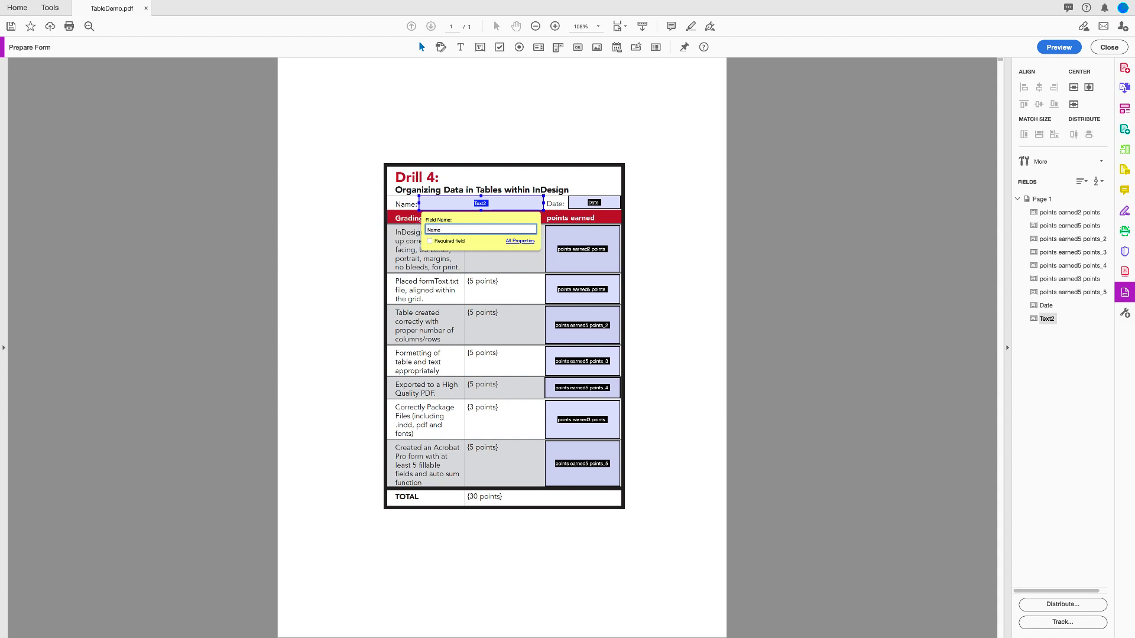
left_click(667, 242)
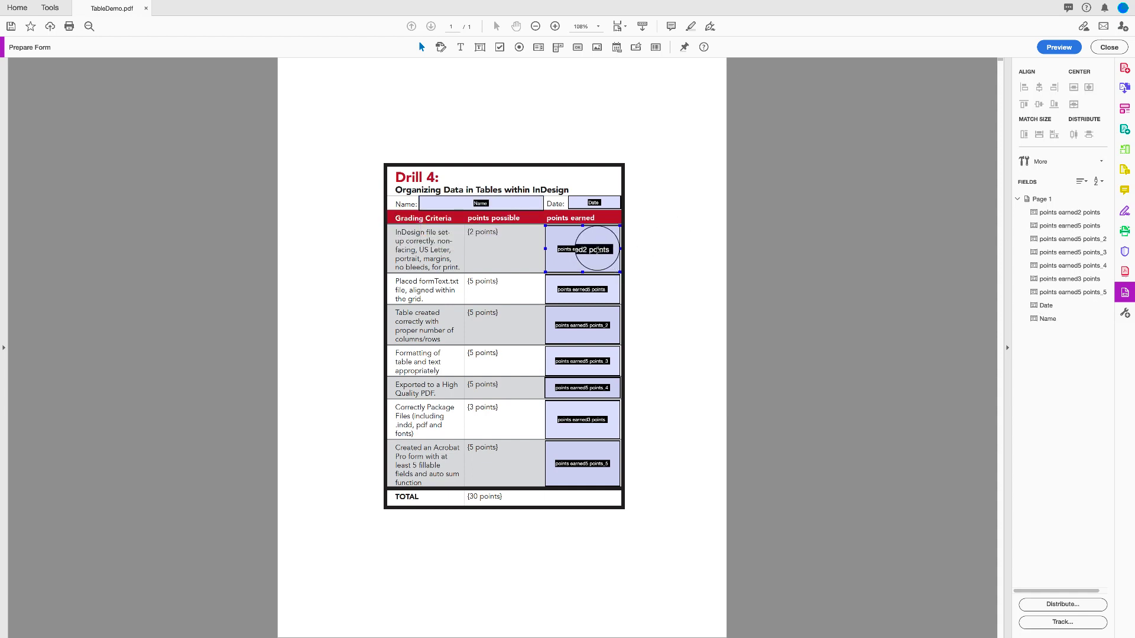
Examine the detected points earned fields one by one, from the file set-up row down to the Acrobat Pro form row
left_click(574, 252)
left_click(590, 289)
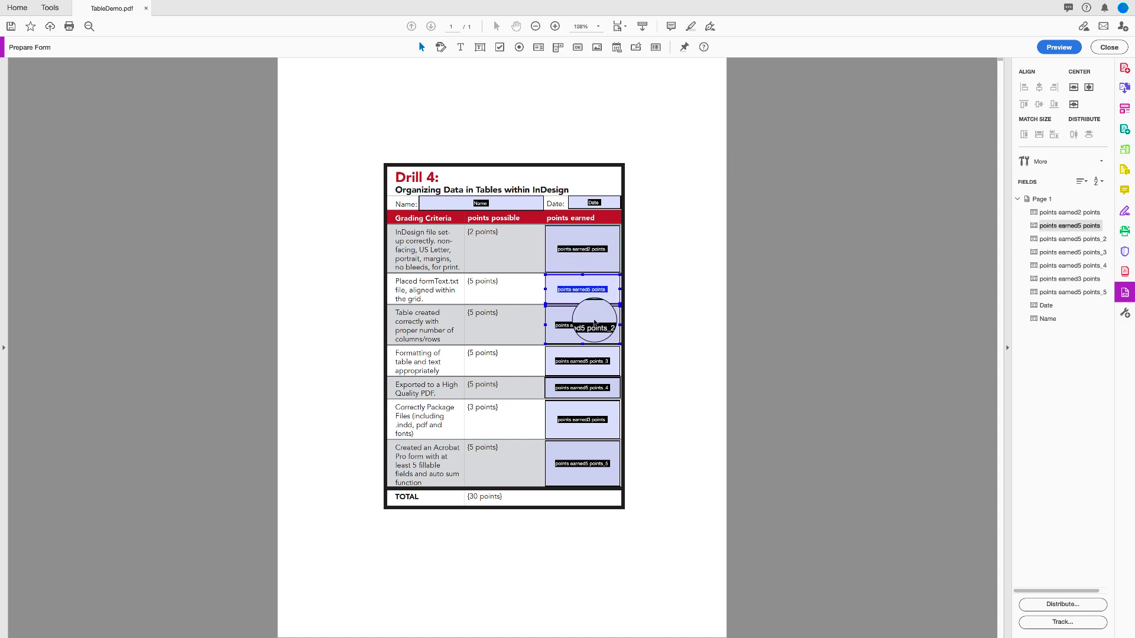
left_click(591, 325)
left_click(591, 362)
left_click(593, 390)
left_click(591, 420)
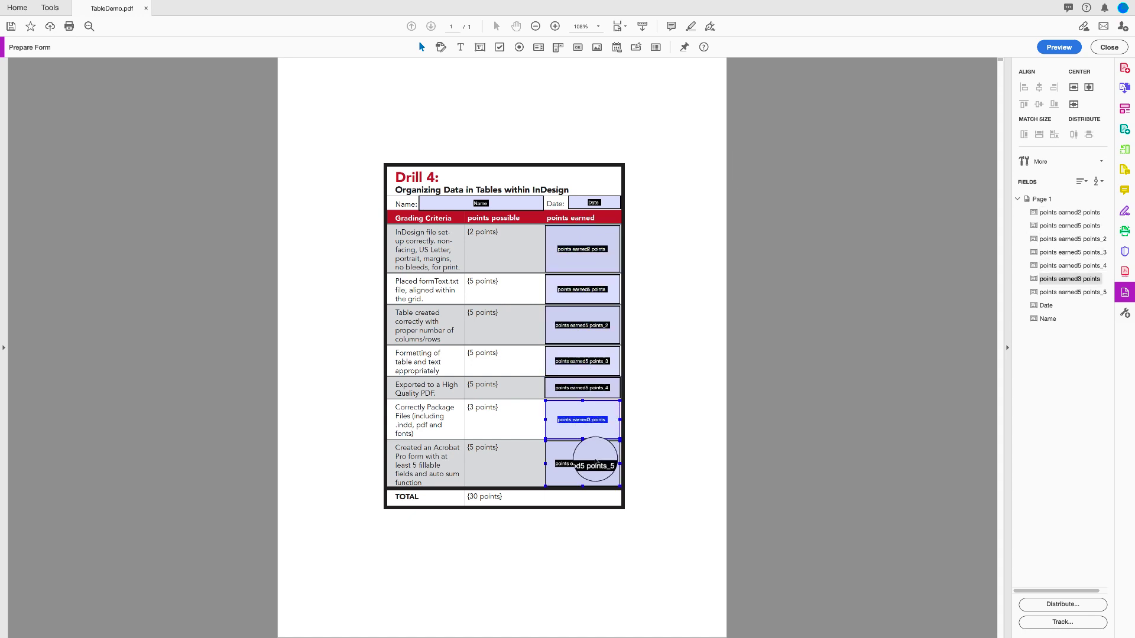
left_click(592, 463)
left_click(577, 246)
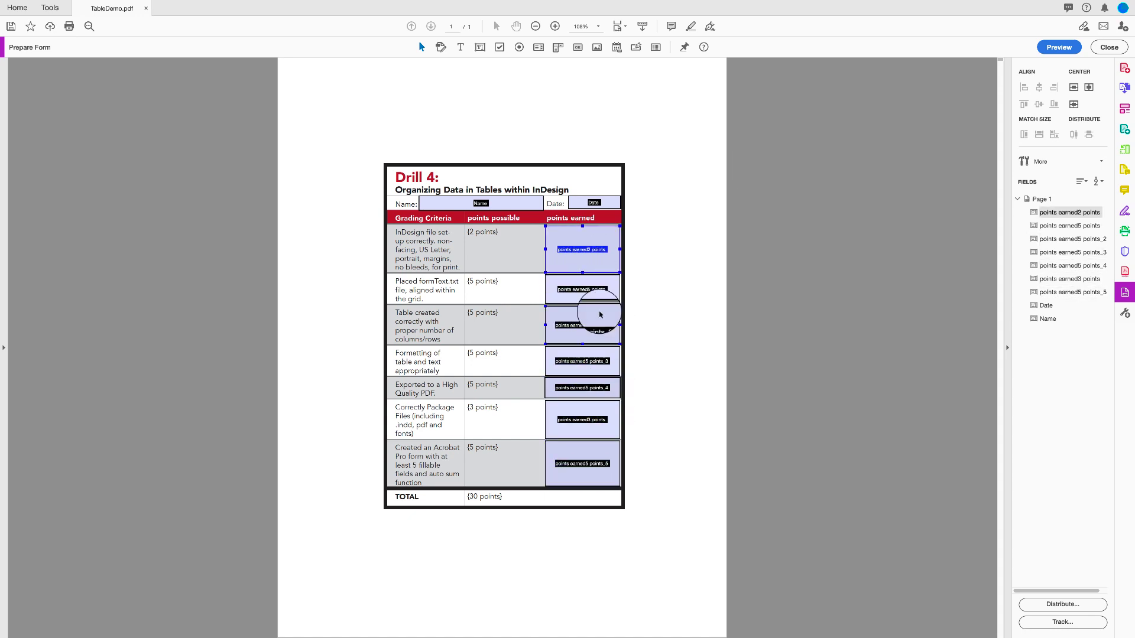
left_click(589, 262)
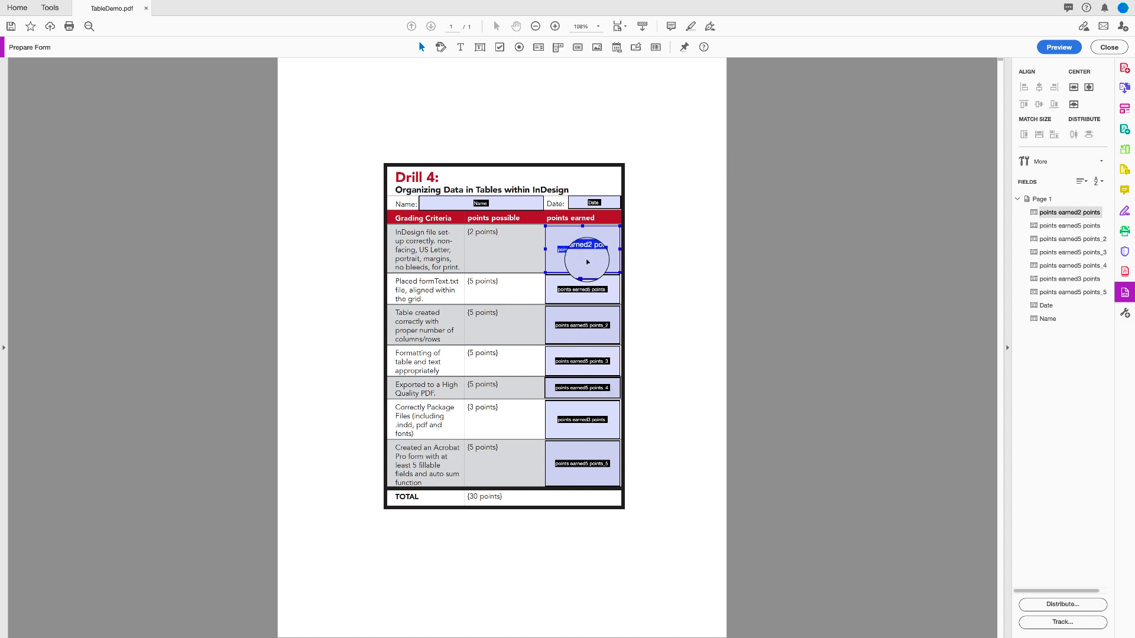
left_click(612, 435, "ctrl")
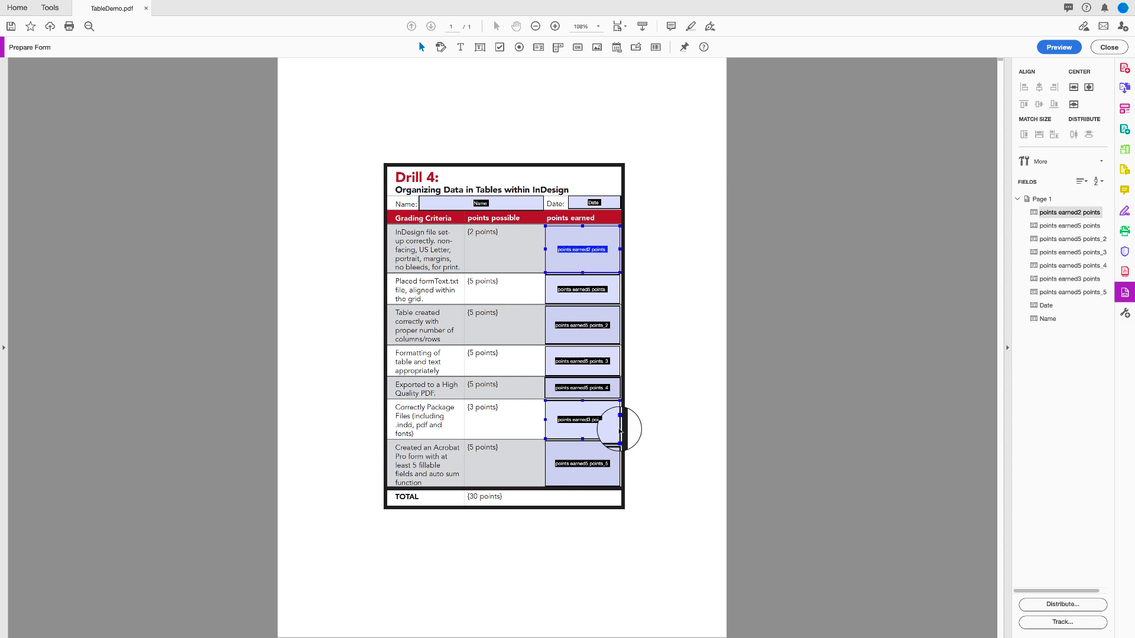
left_click(620, 430, "ctrl")
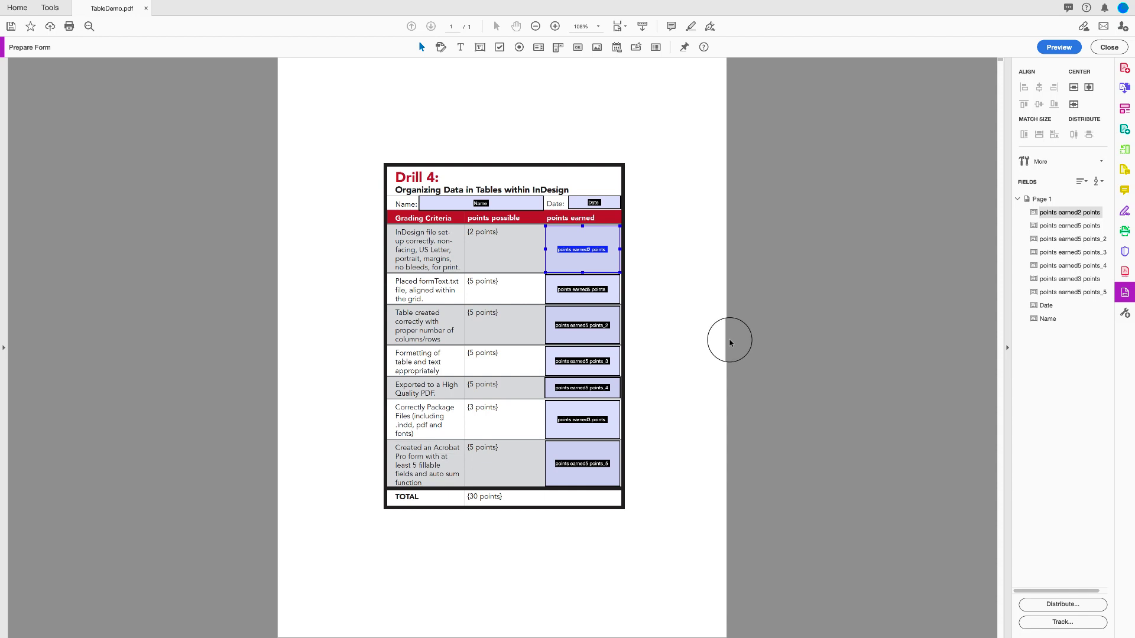
Preview the form, try entering 2 in the first points earned field, and return to form editing
left_click(1055, 47)
left_click(650, 252)
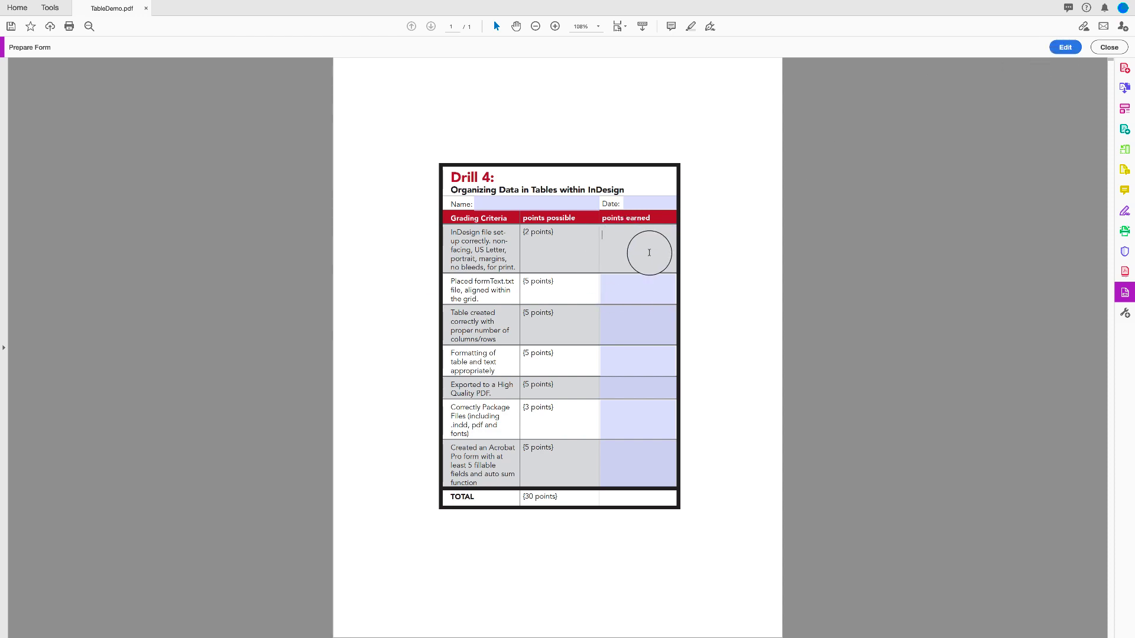
type("2")
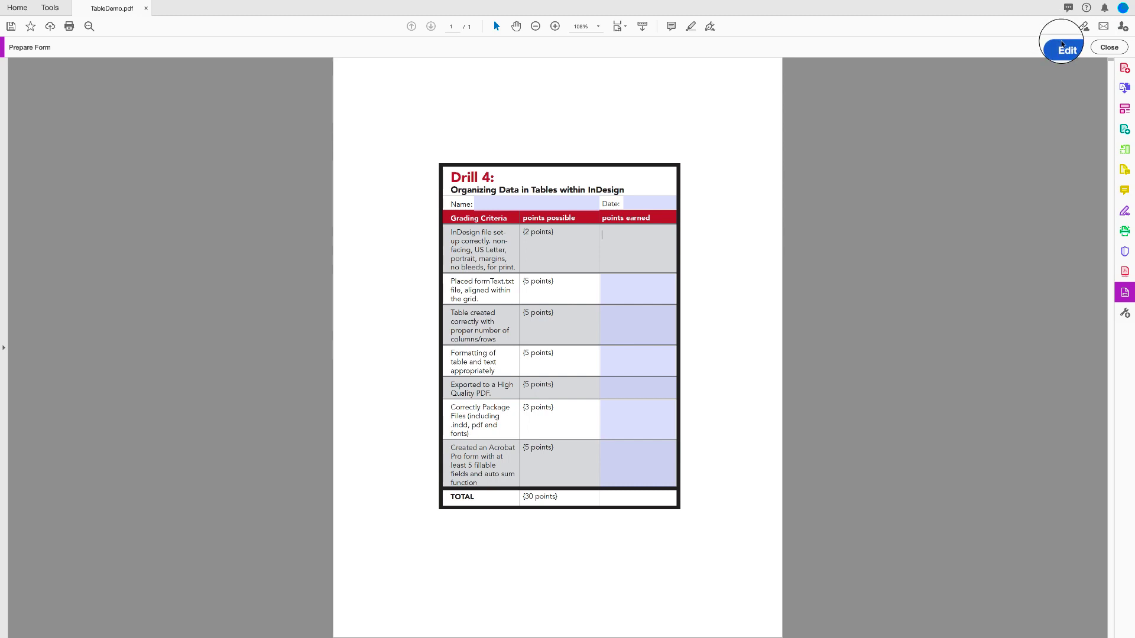
left_click(1063, 47)
Rename the points earned field in the InDesign file set-up row as File Setup Points
left_click(583, 249)
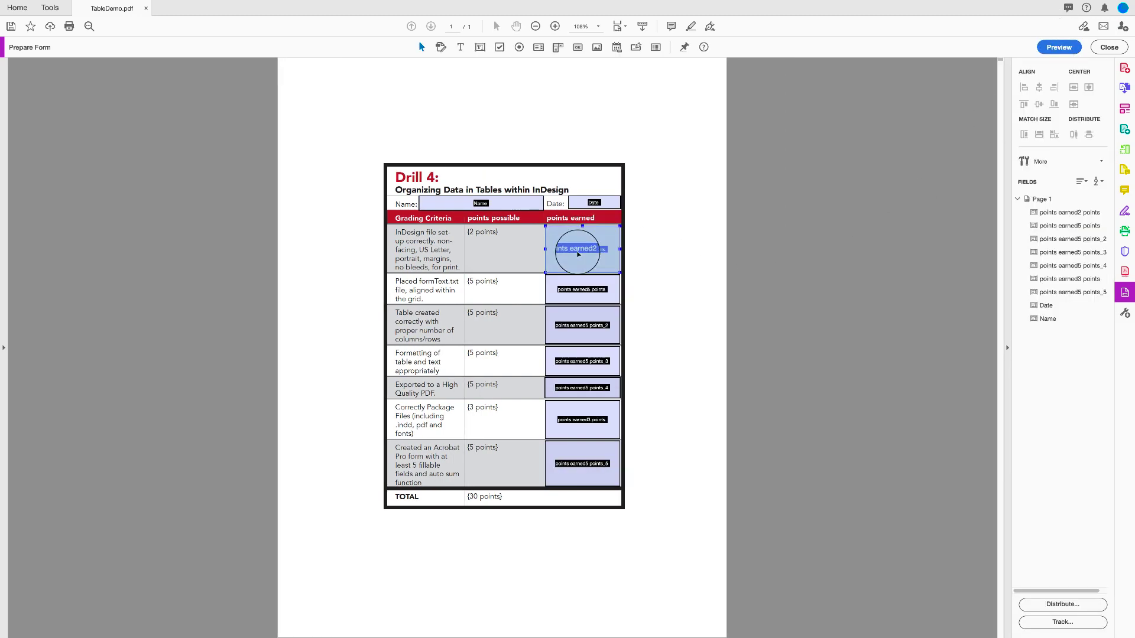
left_click(1059, 214)
left_click(1063, 214)
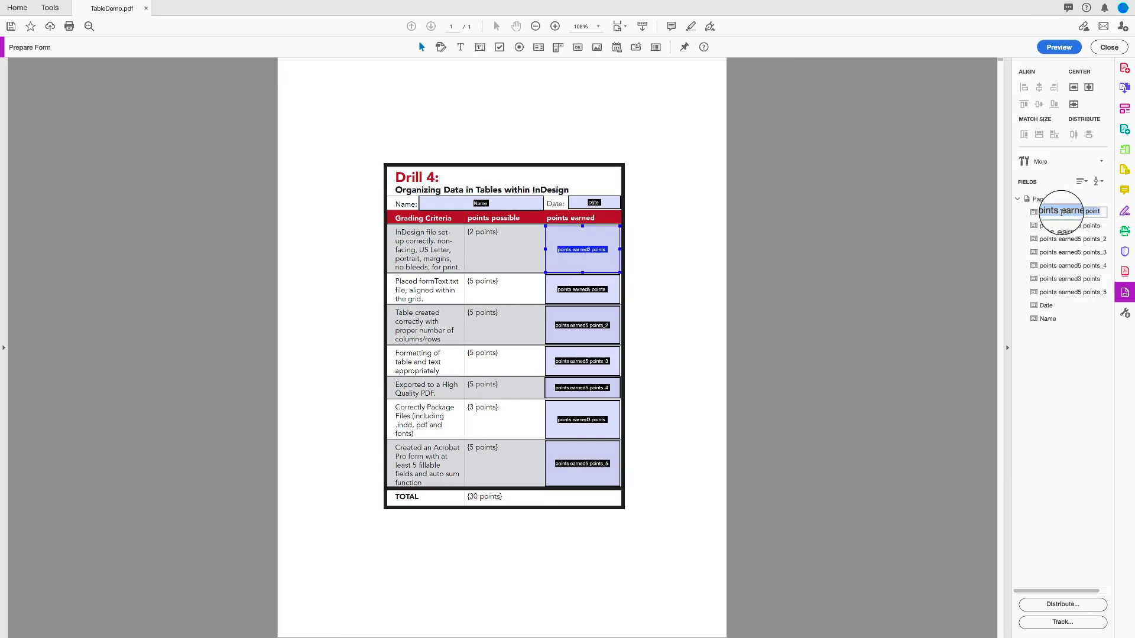
type("2")
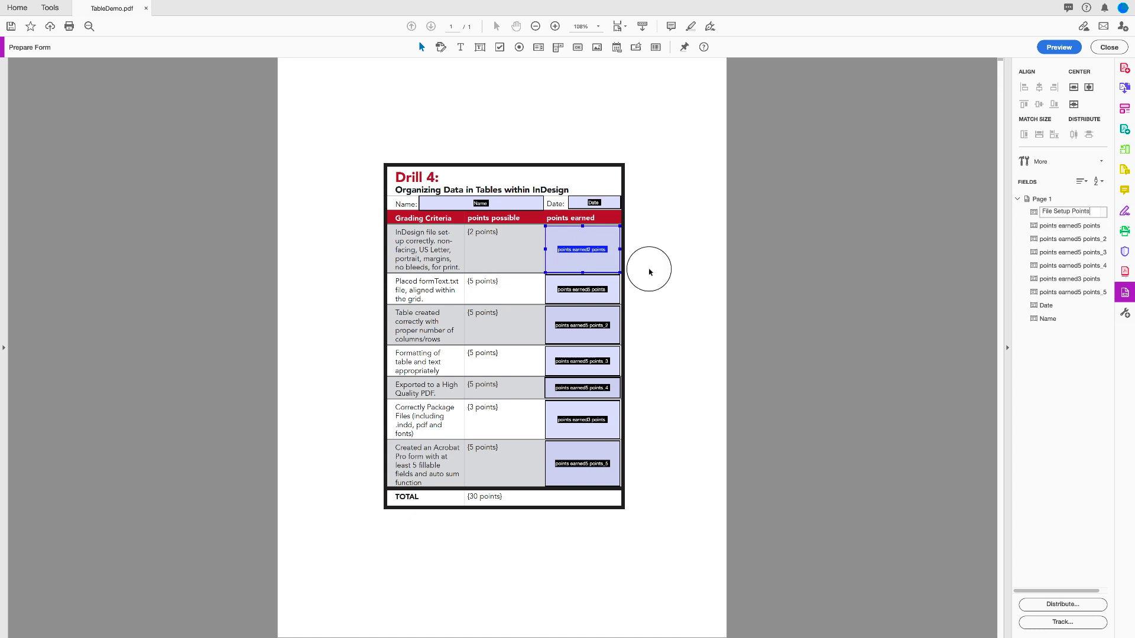
Rename the points earned field in the placed text row as File Setup Points, duplicating the first row's field name
left_click(1068, 226)
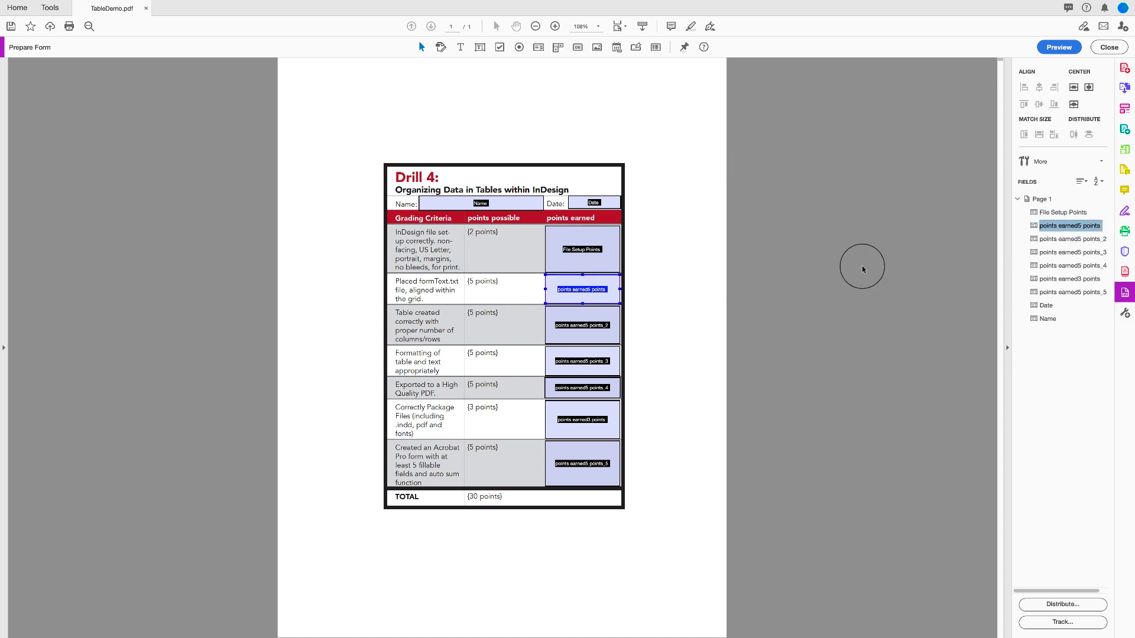
left_click(1087, 226)
type("File Setup Points")
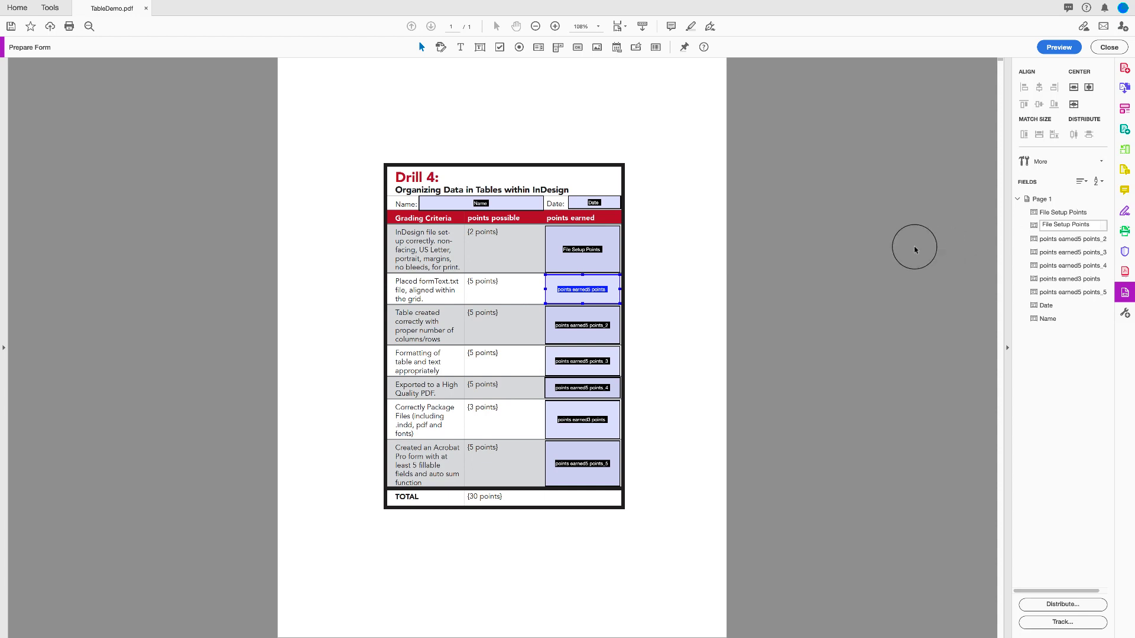
key("Return")
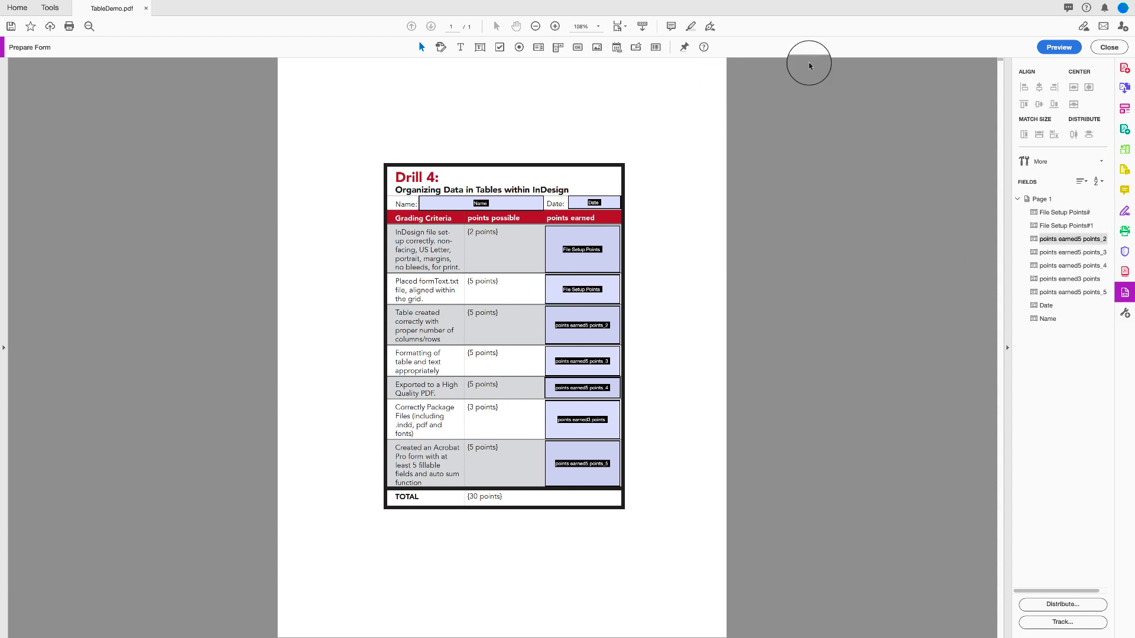
Preview the form, test the two identically named fields by entering 2 and replacing it with 6, and return to form editing
left_click(1058, 47)
type("2")
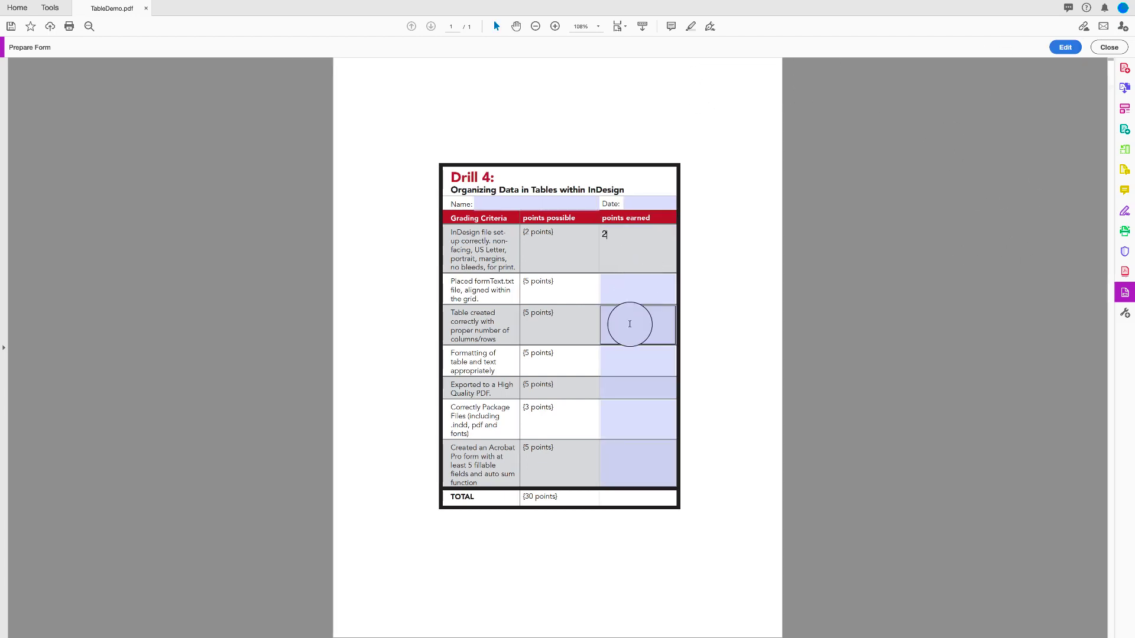
left_click(604, 261)
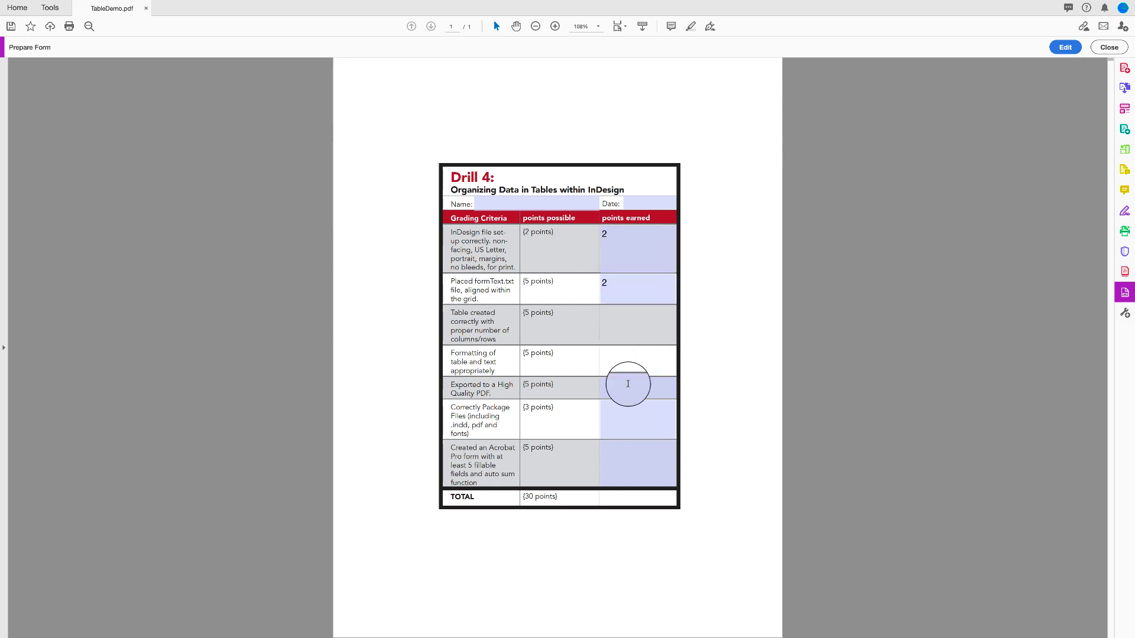
double_click(603, 245)
type("6")
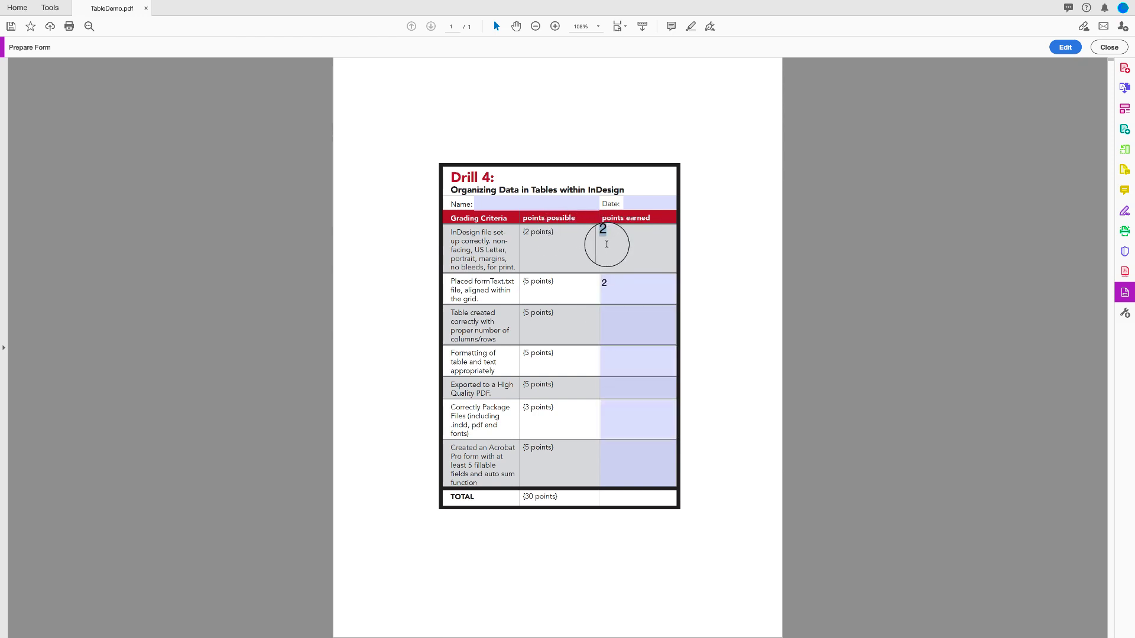
left_click(620, 282)
left_click(700, 207)
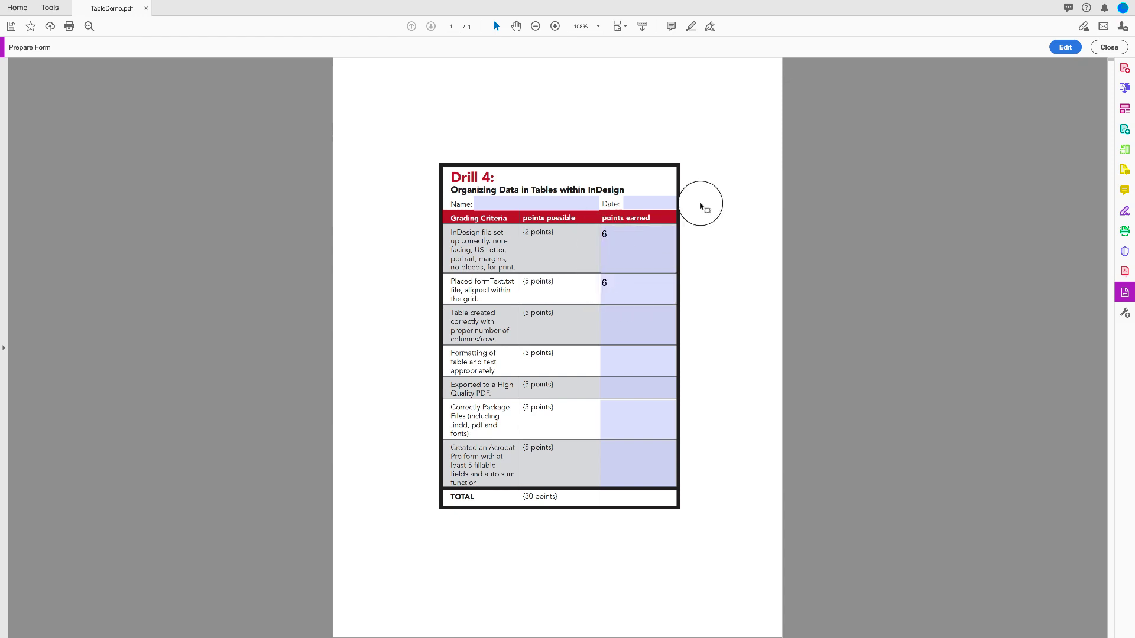
left_click(1065, 47)
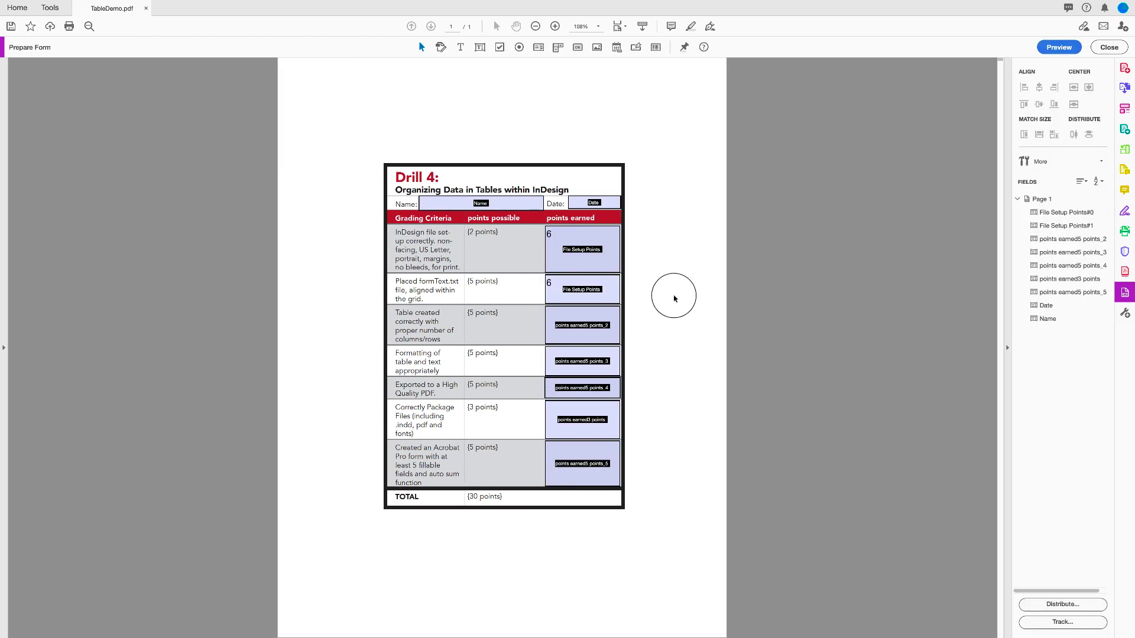
Rename the points earned field in the placed text row as Placed Text Points
left_click(1059, 225)
left_click(1060, 225)
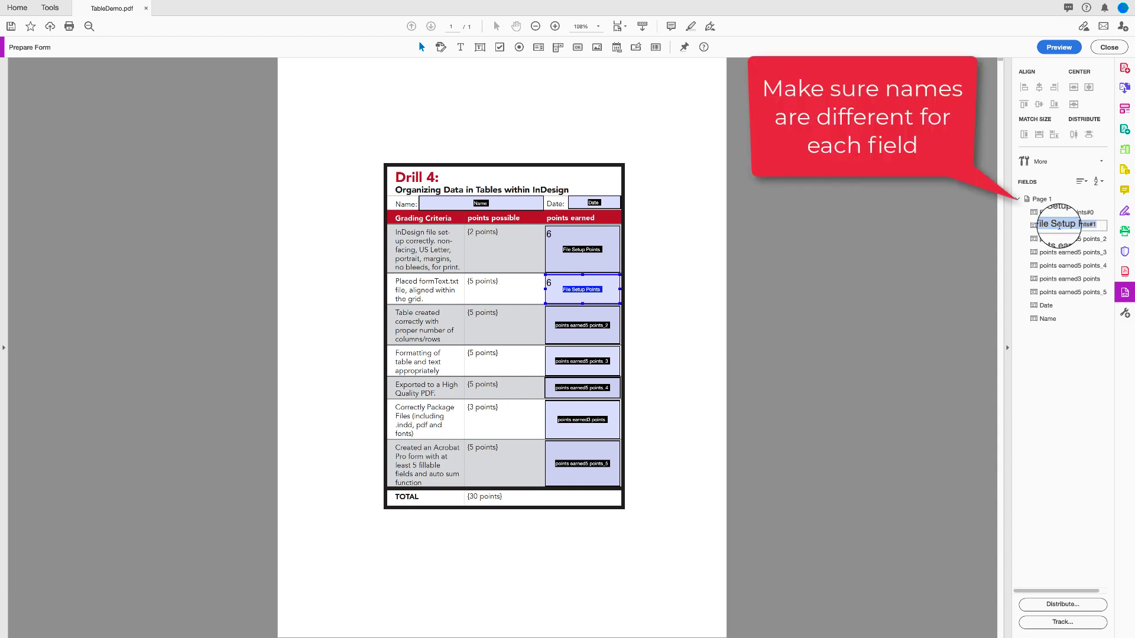
type("Placed Tex")
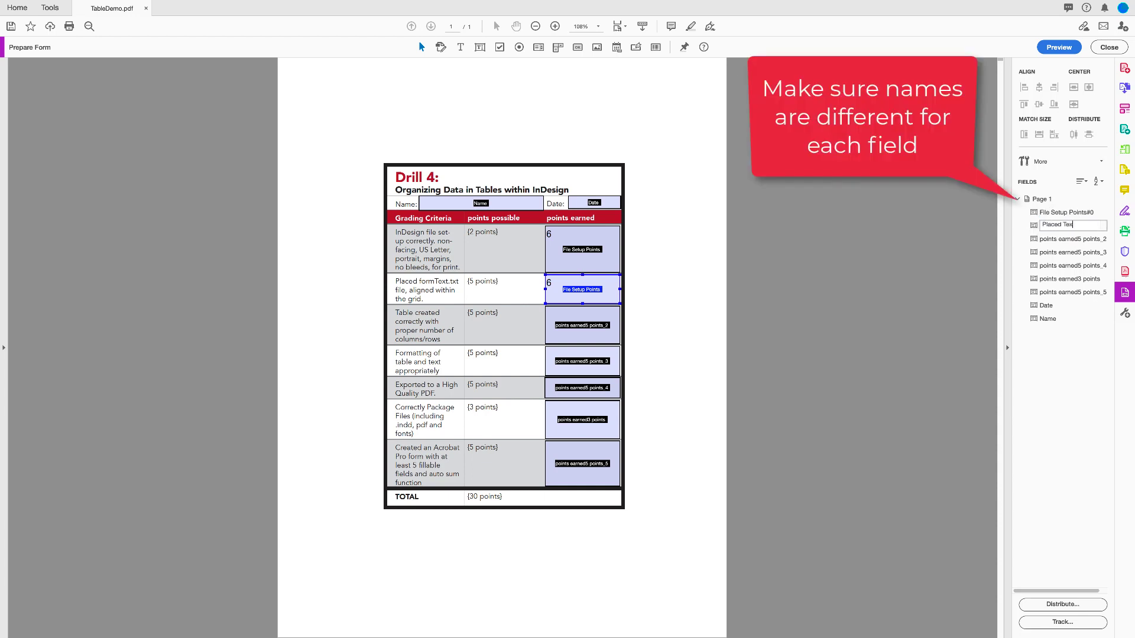
type("t Points")
key("Tab")
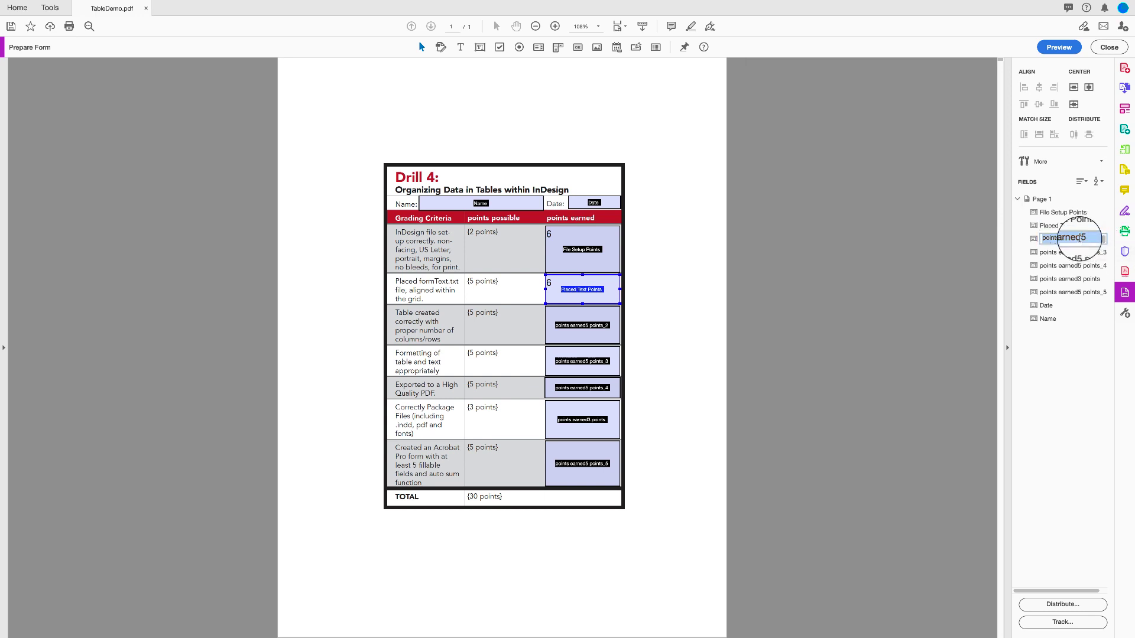
Rename the table creation row's points field as Table Creation Points, and open the formatting row's field name for editing
left_click(583, 325)
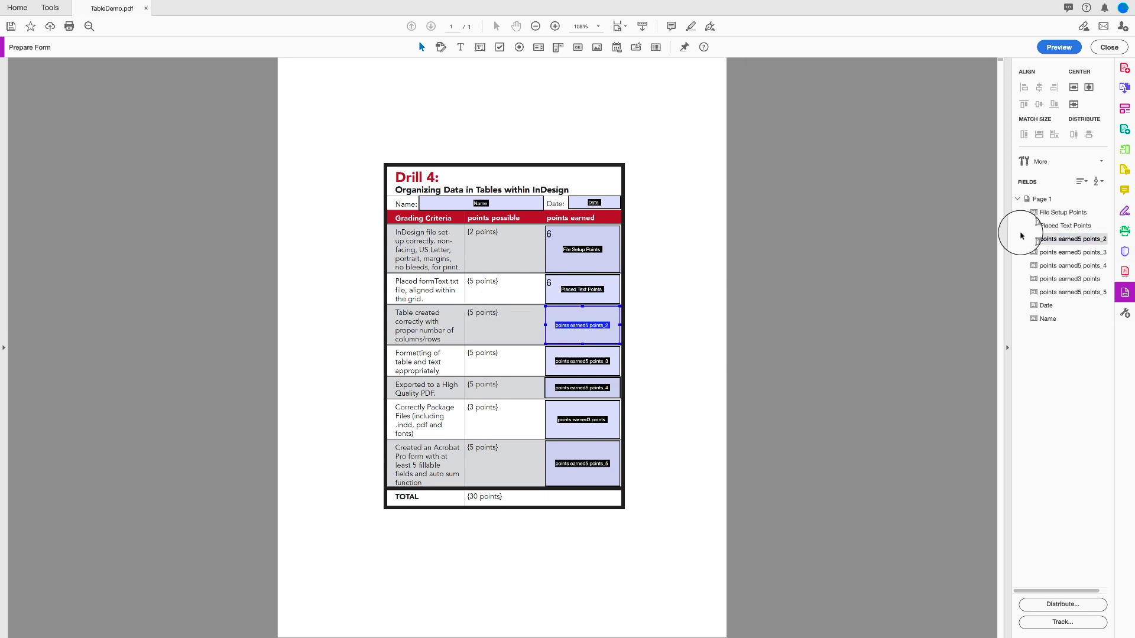
left_click(1069, 238)
type("Tab")
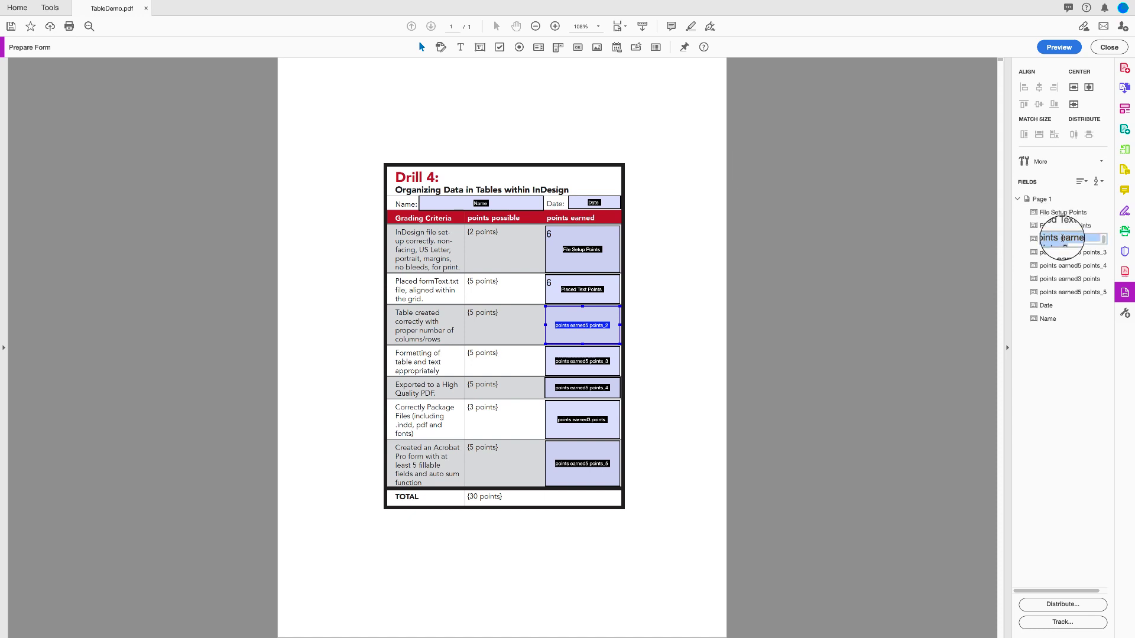
type("le Creatio")
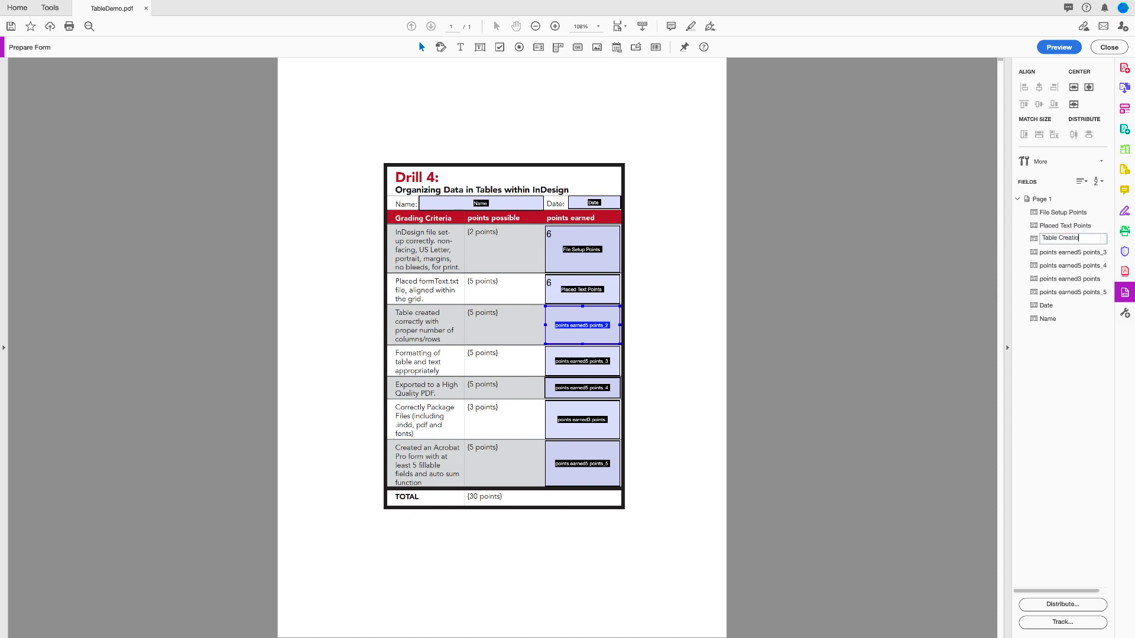
type("n Points")
key("Tab")
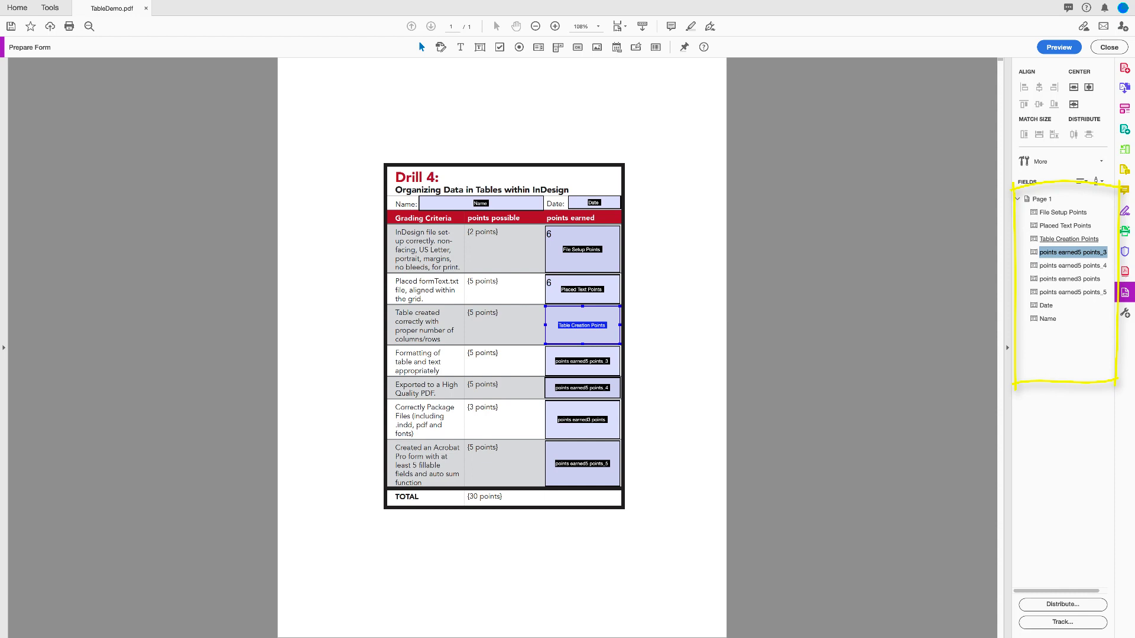
left_click(1067, 251)
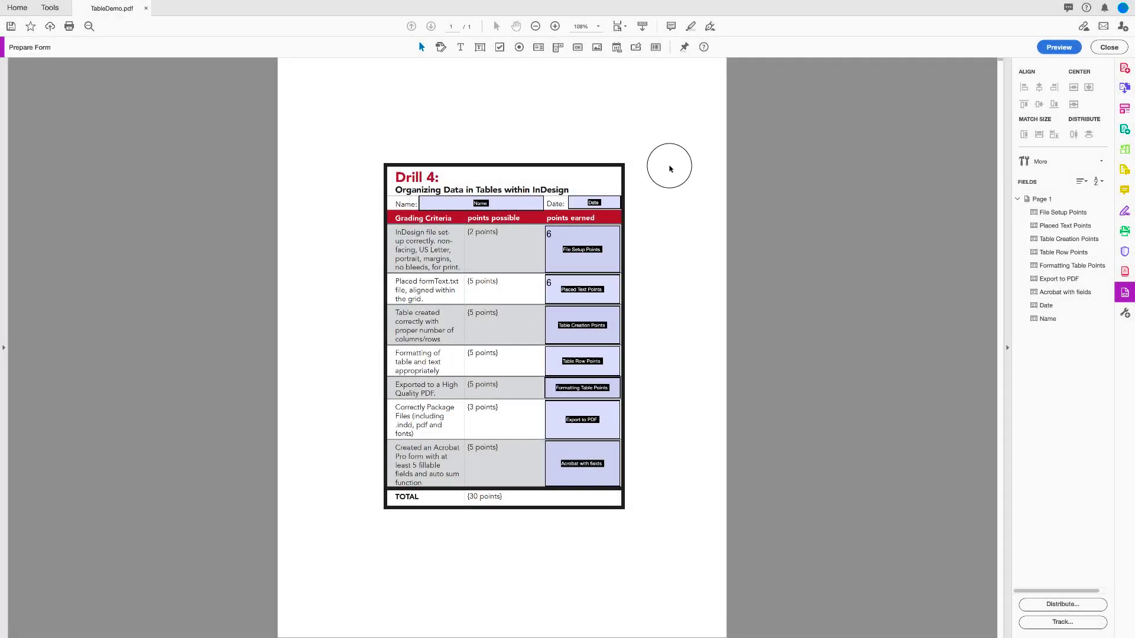
Select all the form fields together and set their text font size to 10 in the field properties
left_click_drag(674, 157, 335, 518)
right_click(557, 424)
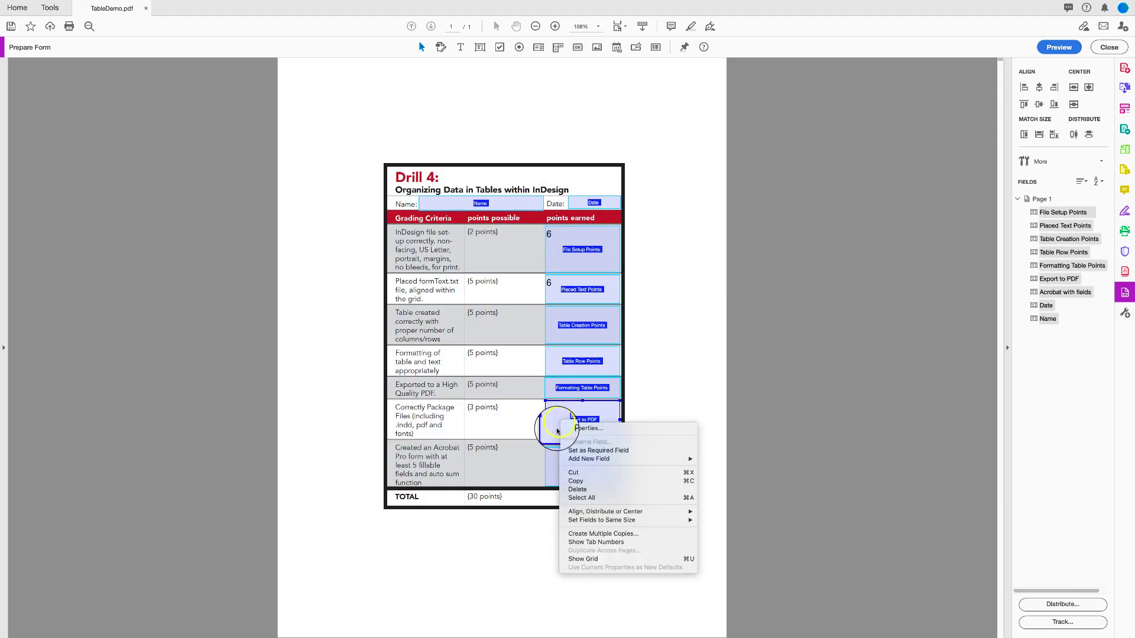
left_click(592, 429)
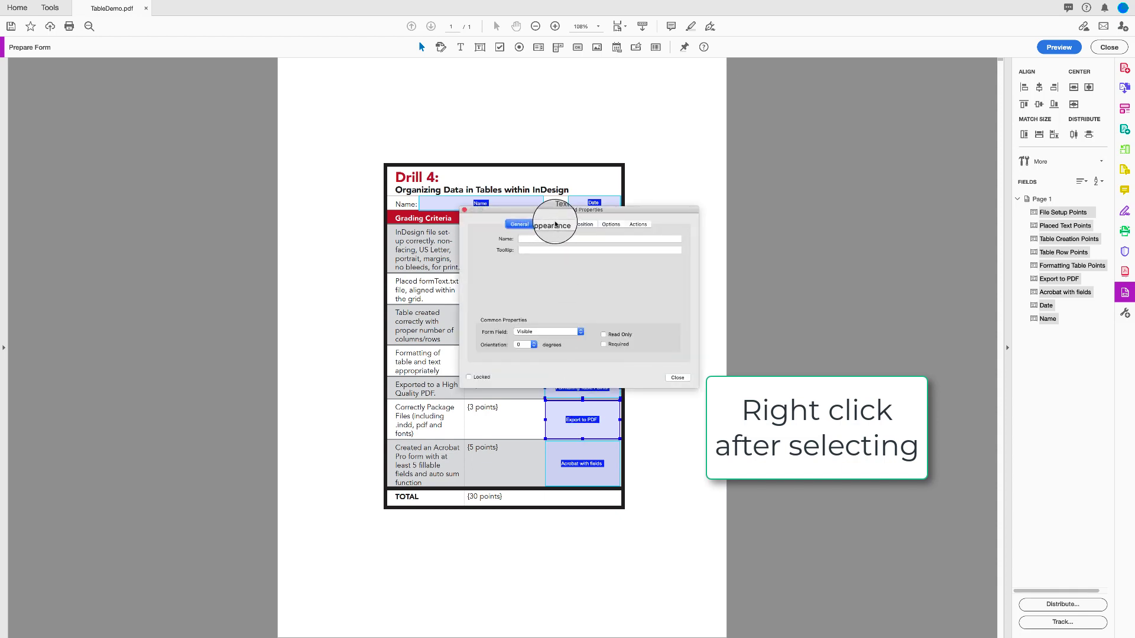
left_click(555, 224)
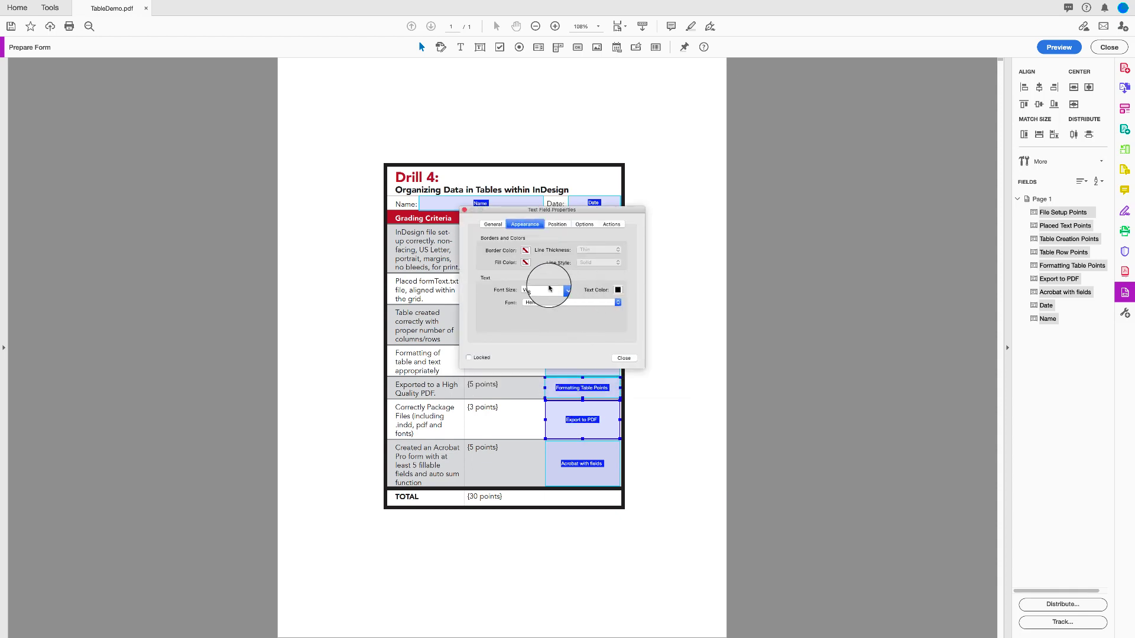
left_click(565, 290)
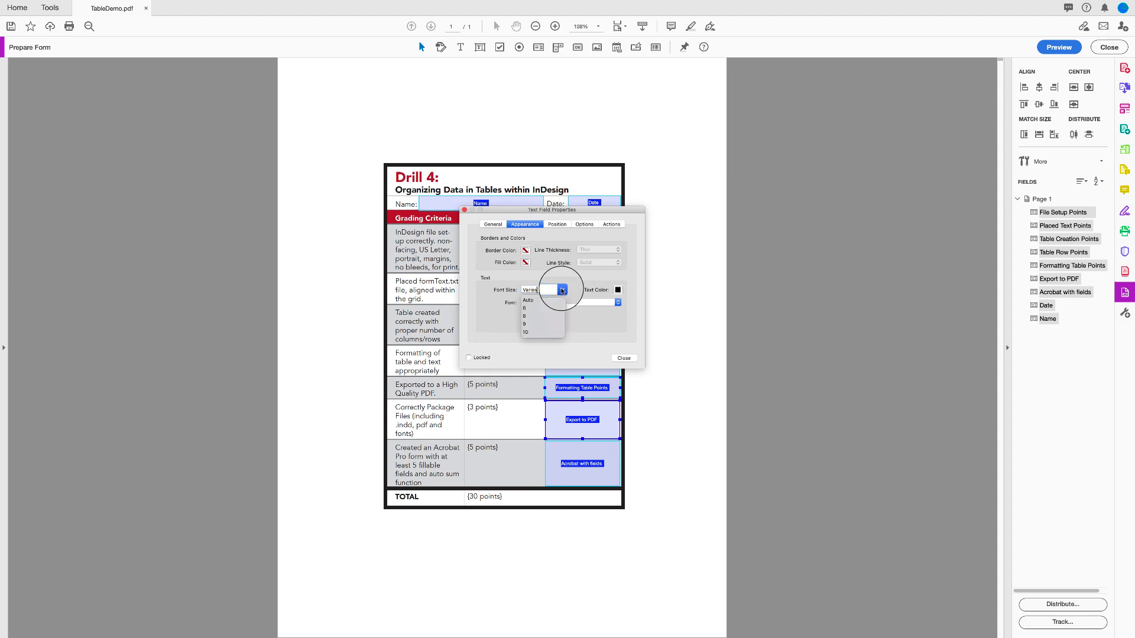
left_click(531, 316)
left_click_drag(541, 212, 714, 184)
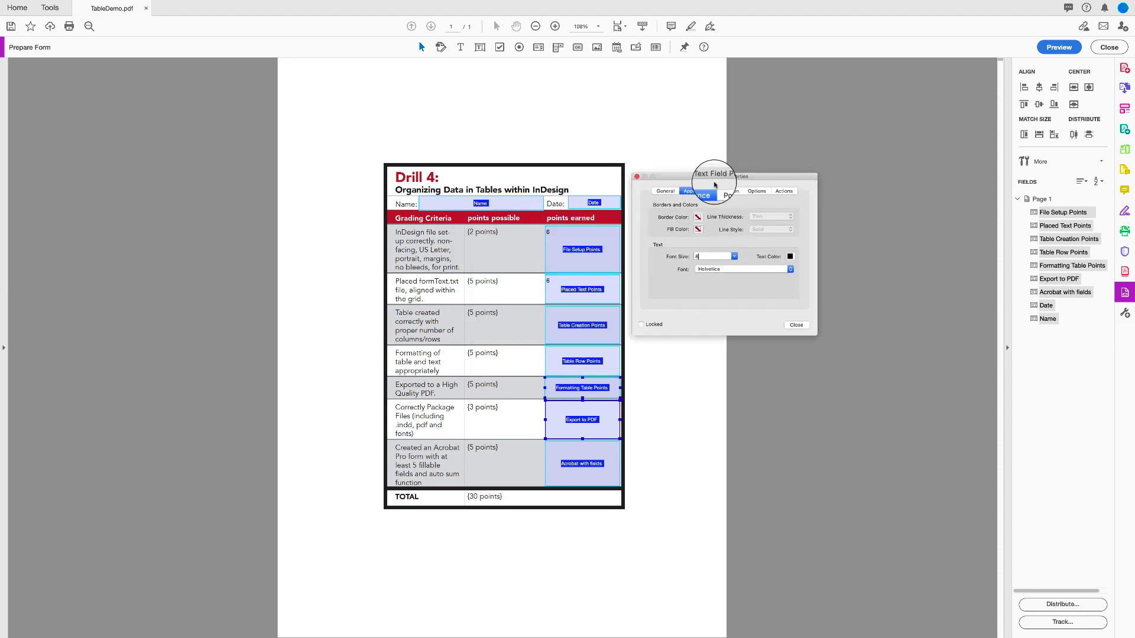
left_click(734, 256)
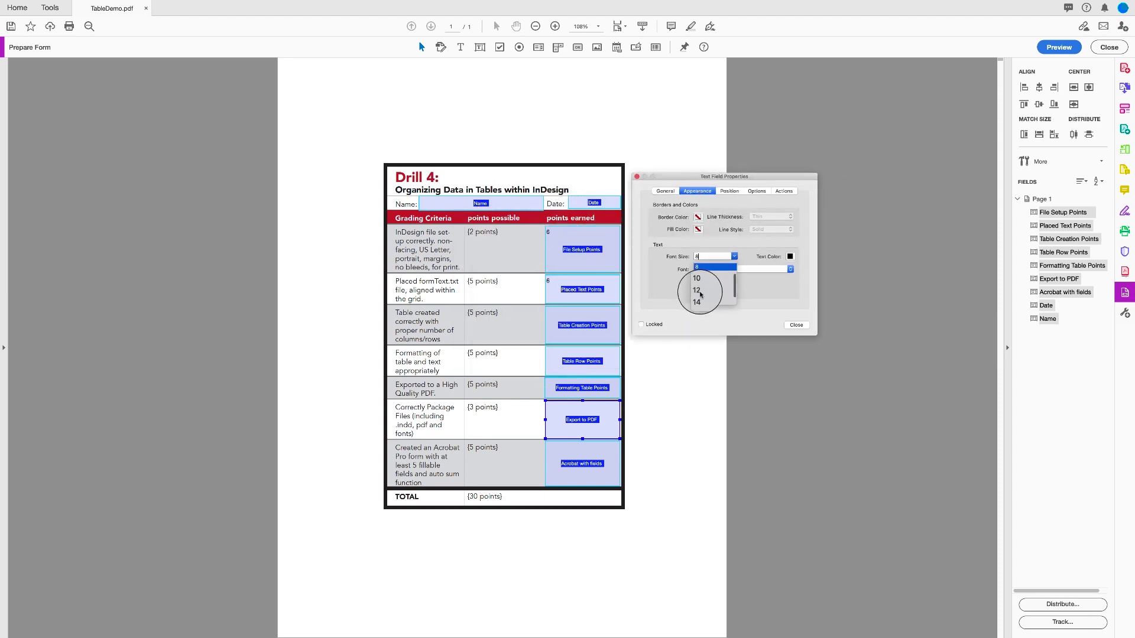
left_click(700, 294)
left_click(734, 256)
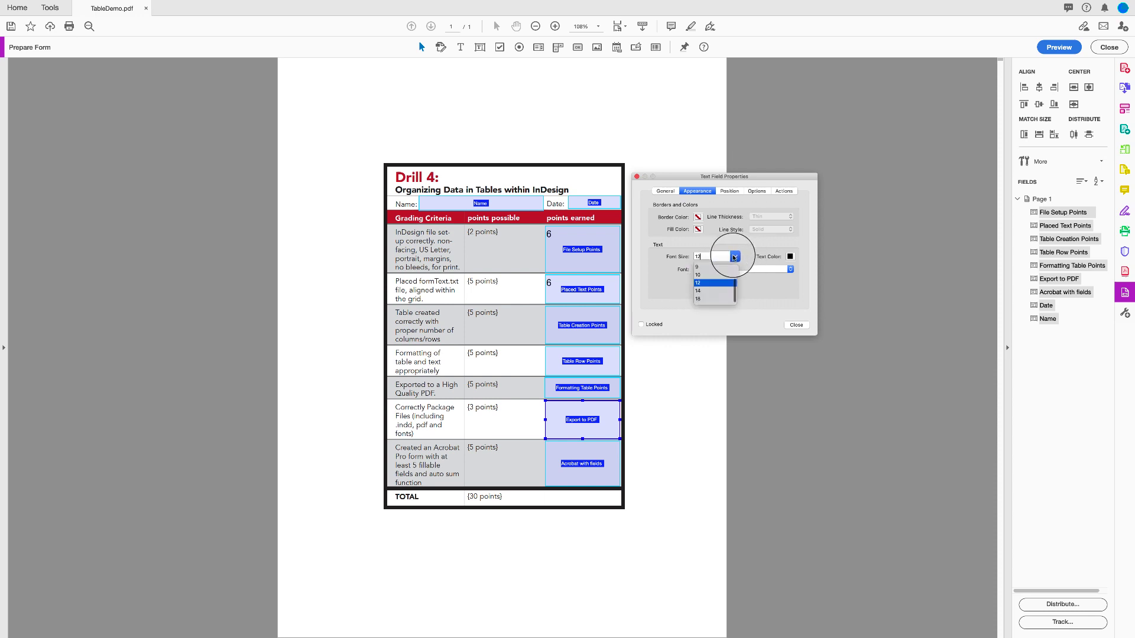
left_click(698, 275)
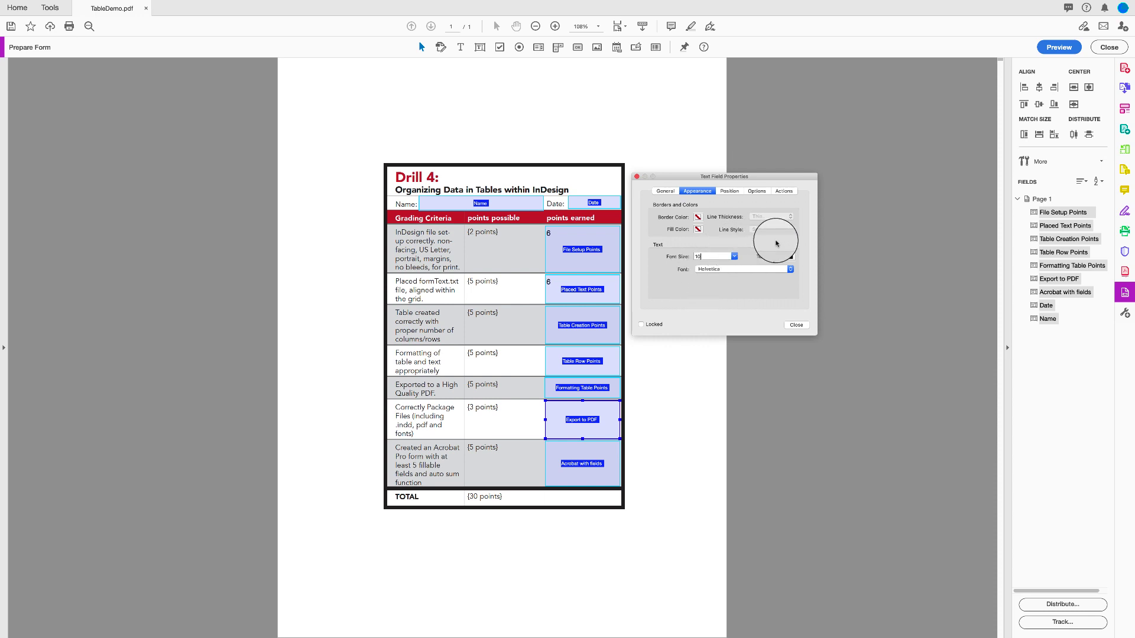
Set the text alignment of all selected fields to Center and close the field properties
left_click(730, 191)
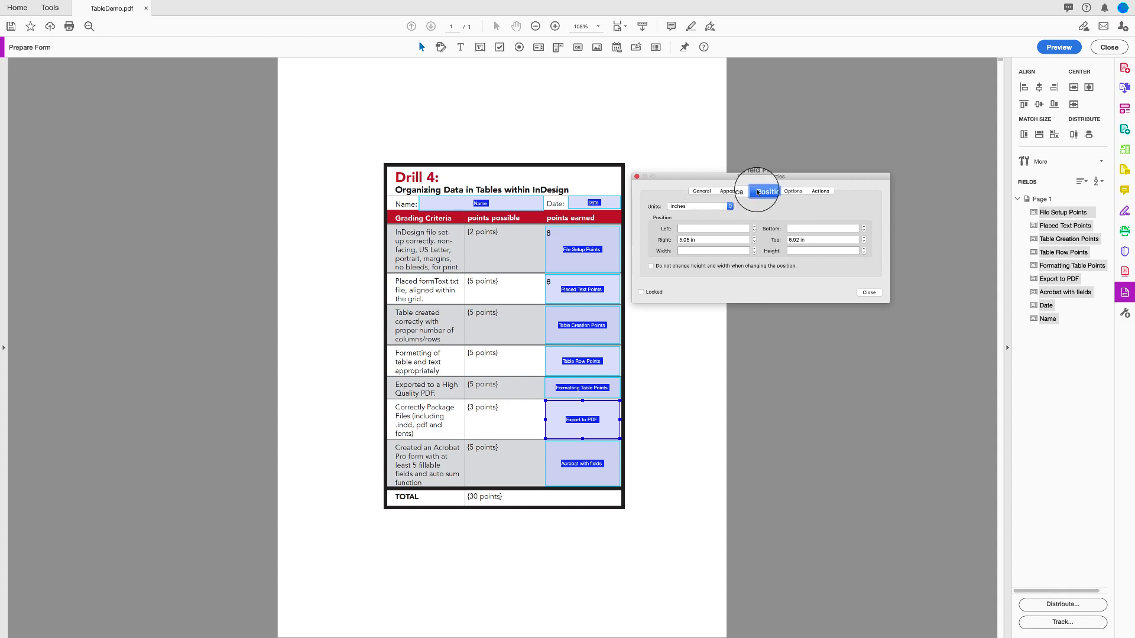
left_click(794, 191)
left_click(705, 207)
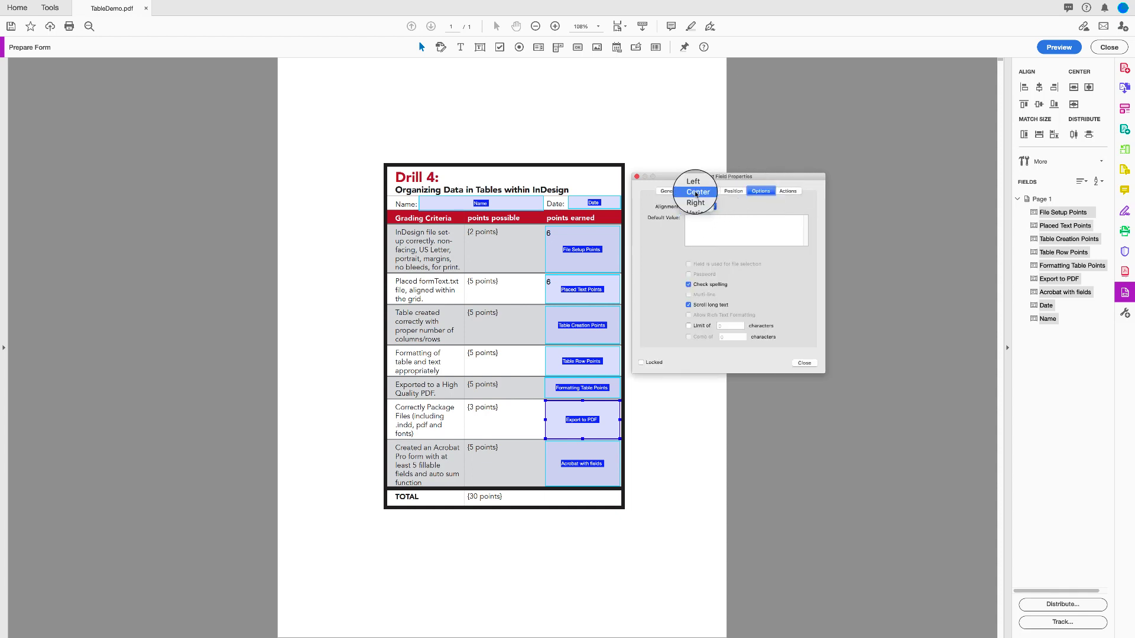
left_click(697, 192)
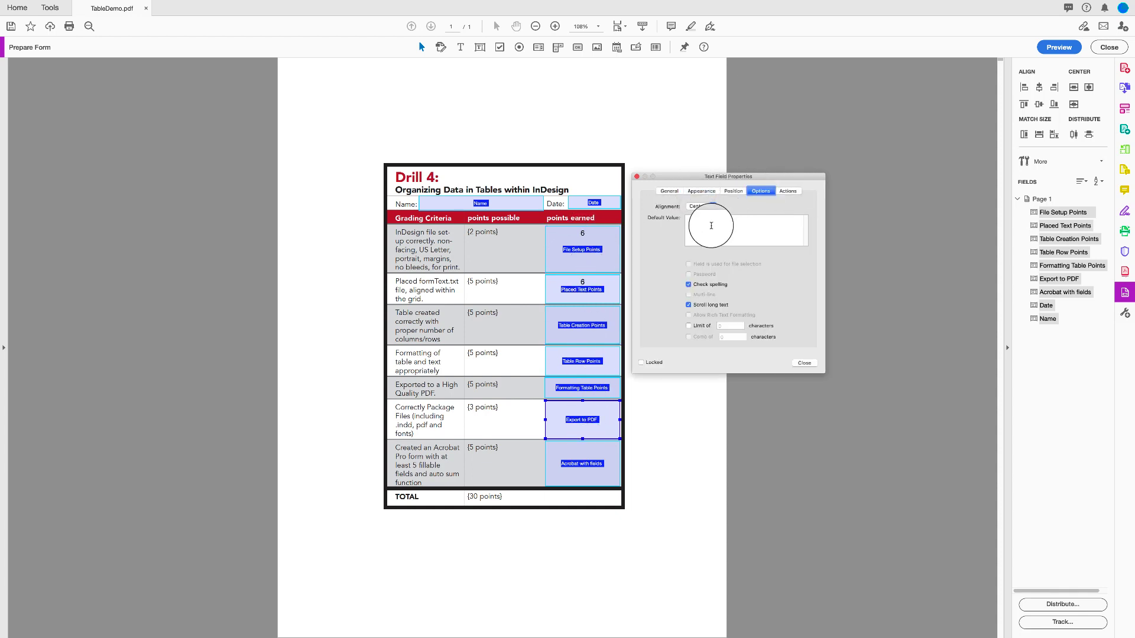
left_click(804, 363)
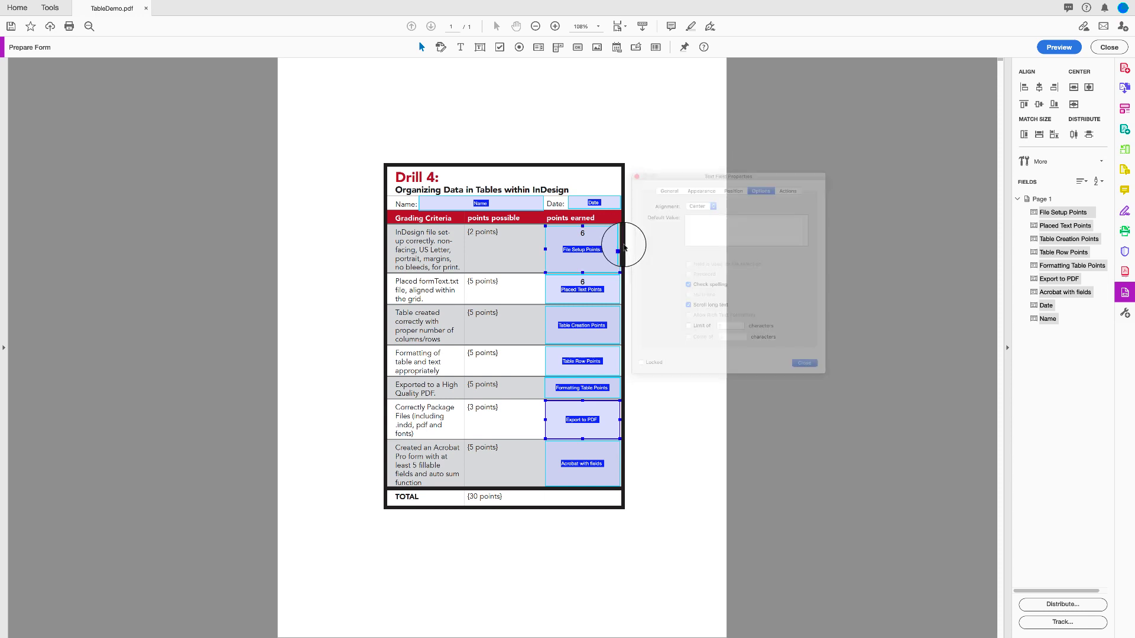
Select only the seven points earned fields and turn off the Multi-line option in their properties
left_click_drag(637, 223, 522, 486)
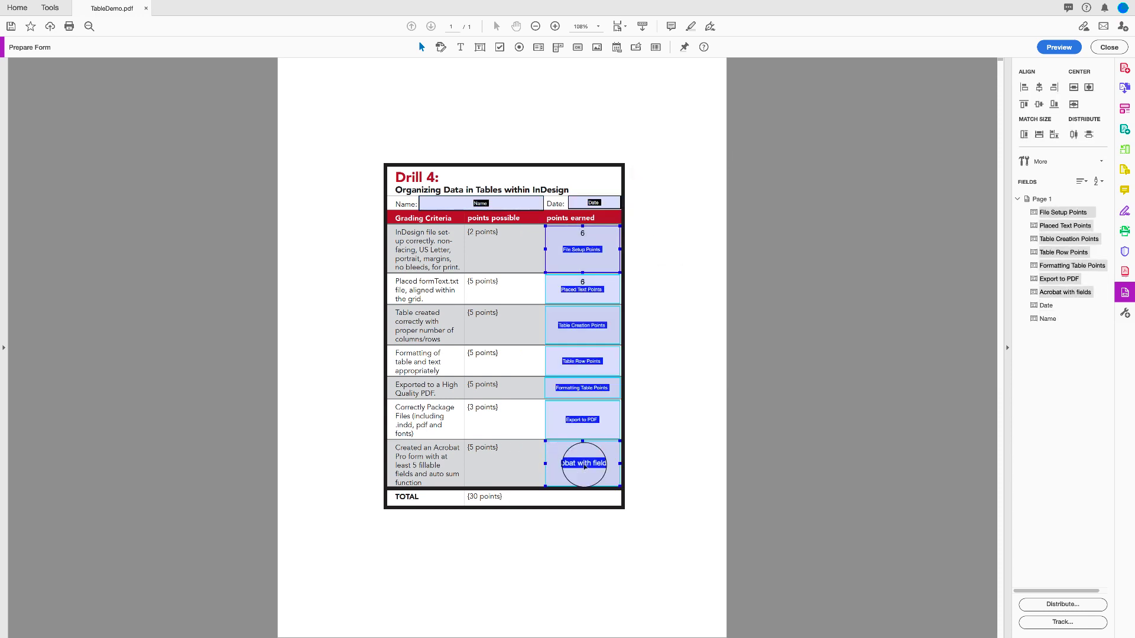
right_click(582, 466)
left_click(623, 471)
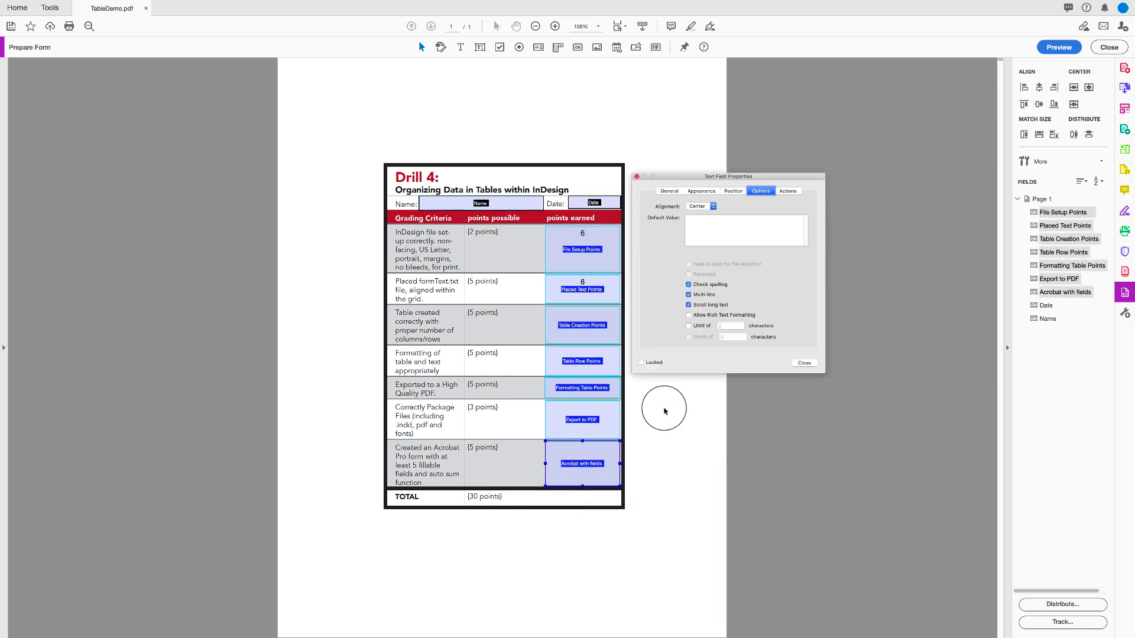
left_click(689, 295)
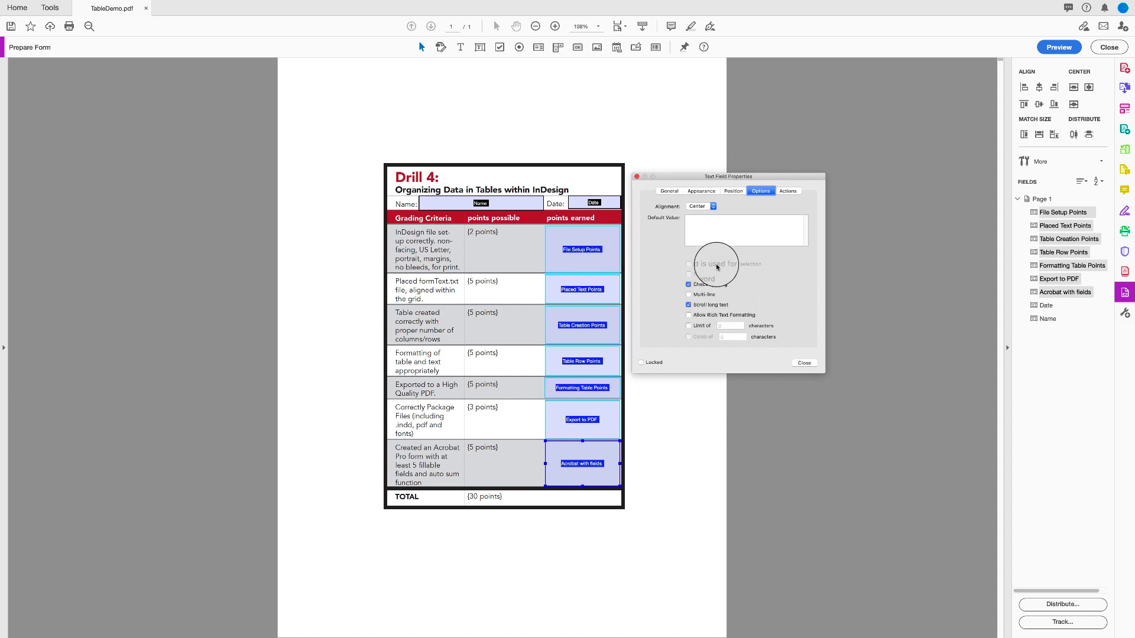
Set the font size of the selected points earned fields to 14 and close the properties
left_click(668, 192)
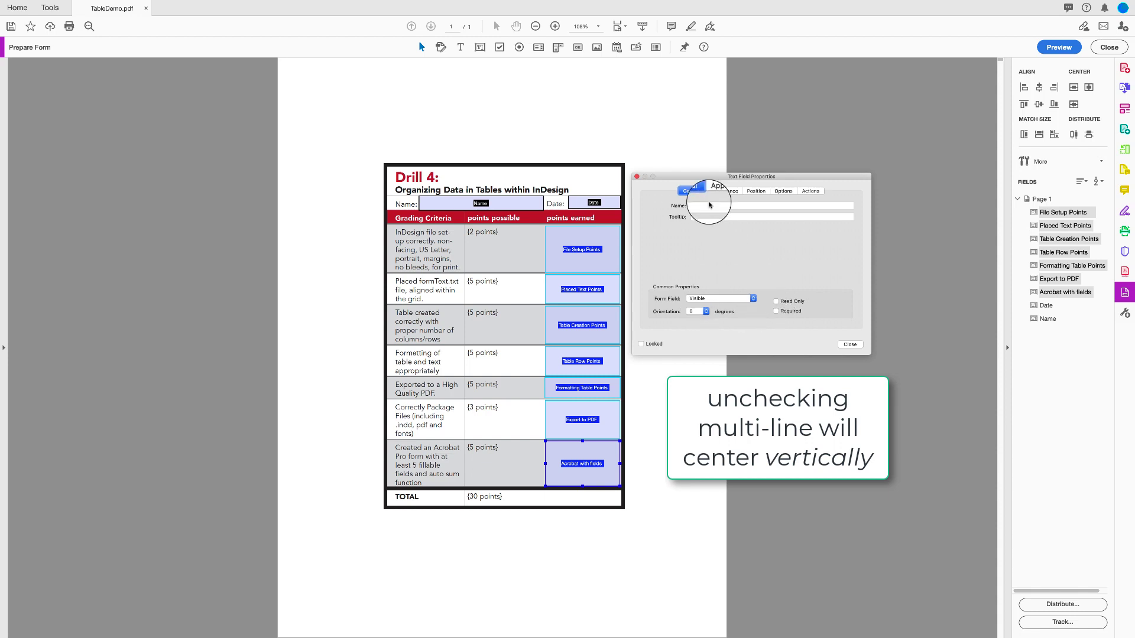
left_click(737, 194)
left_click(734, 256)
left_click(709, 283)
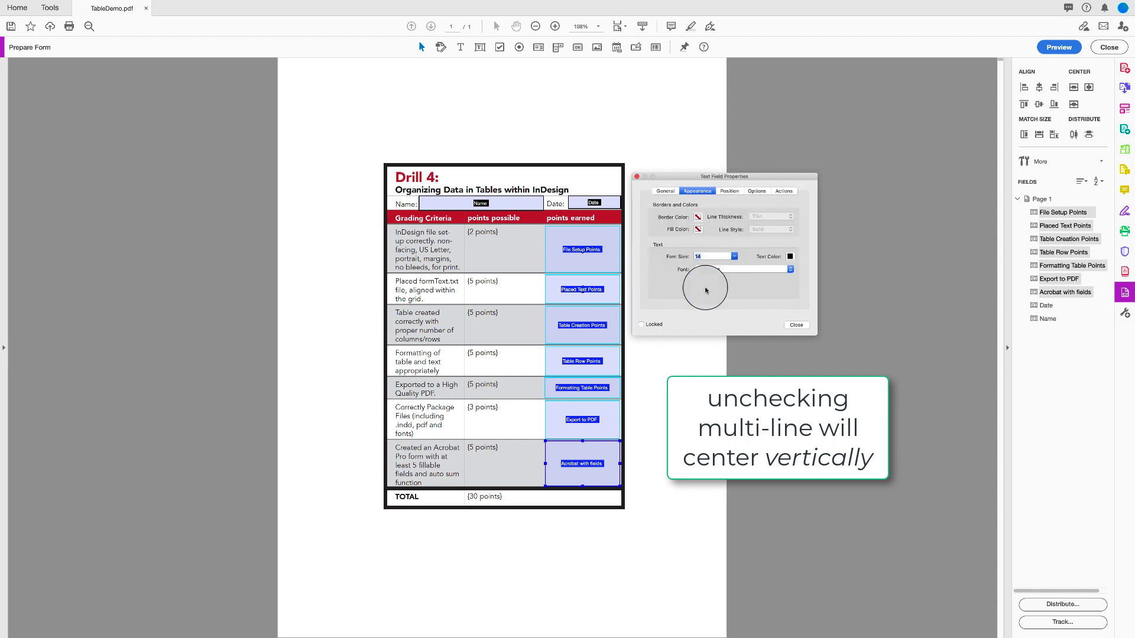
left_click(794, 325)
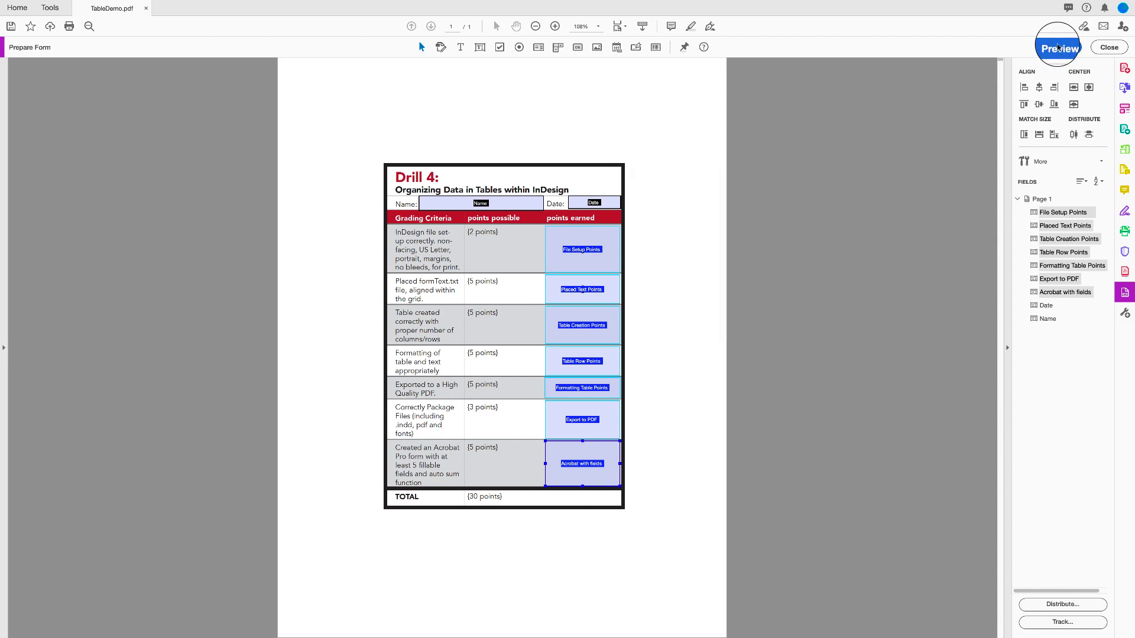
Preview the form, enter trial numbers such as 5, 6 and 23 in the points earned fields, and return to form editing
left_click(1055, 47)
type("5")
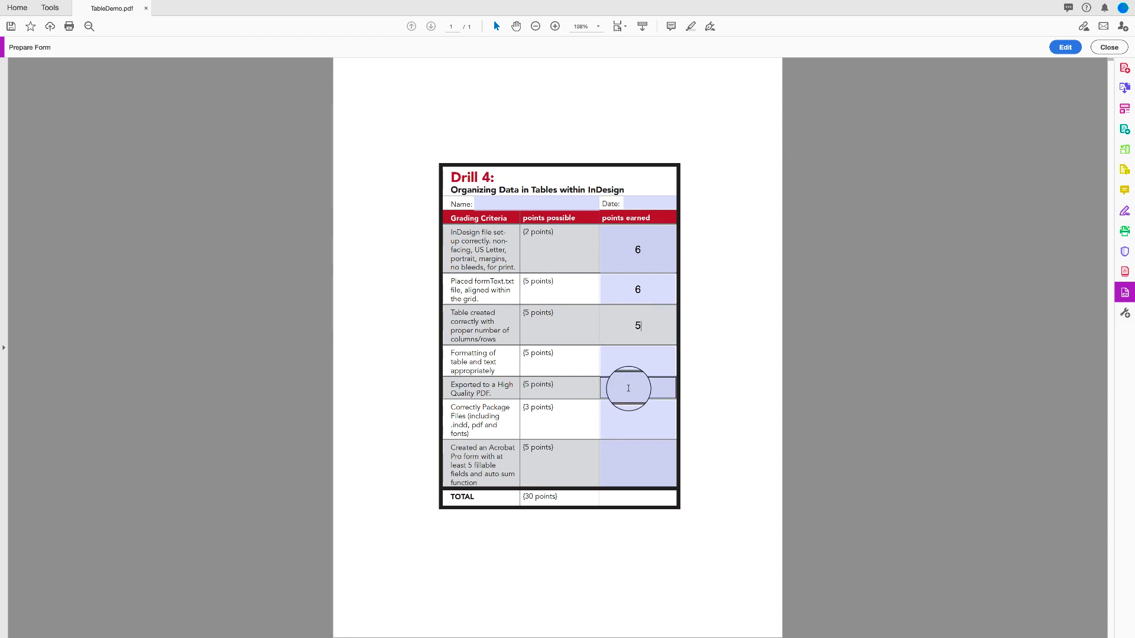
left_click(635, 388)
type("6")
left_click(649, 352)
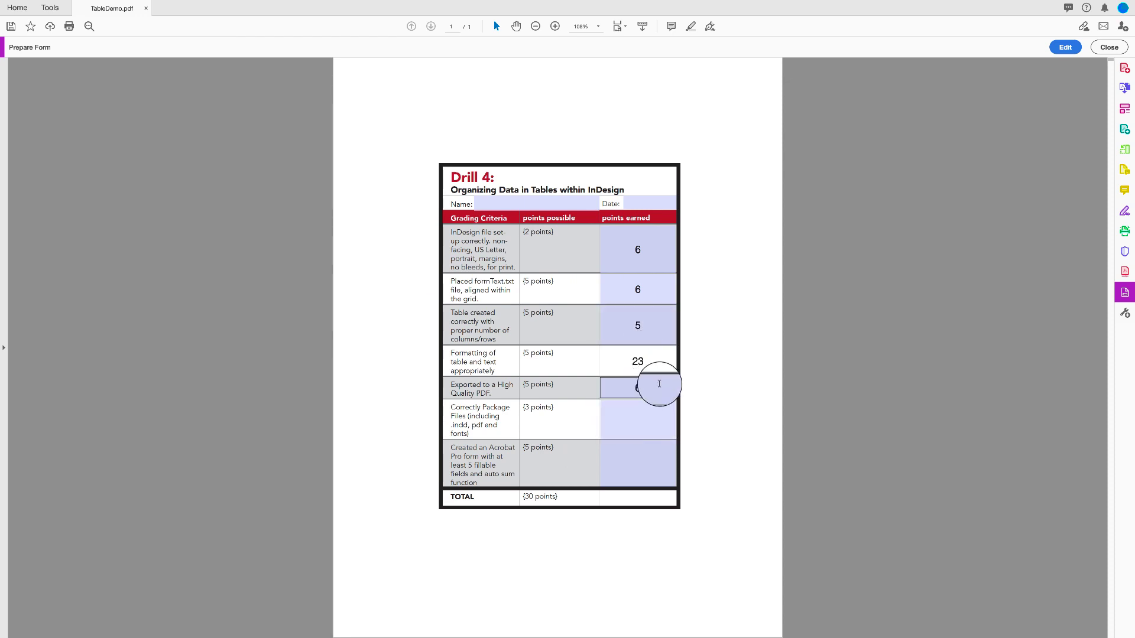
left_click(1065, 47)
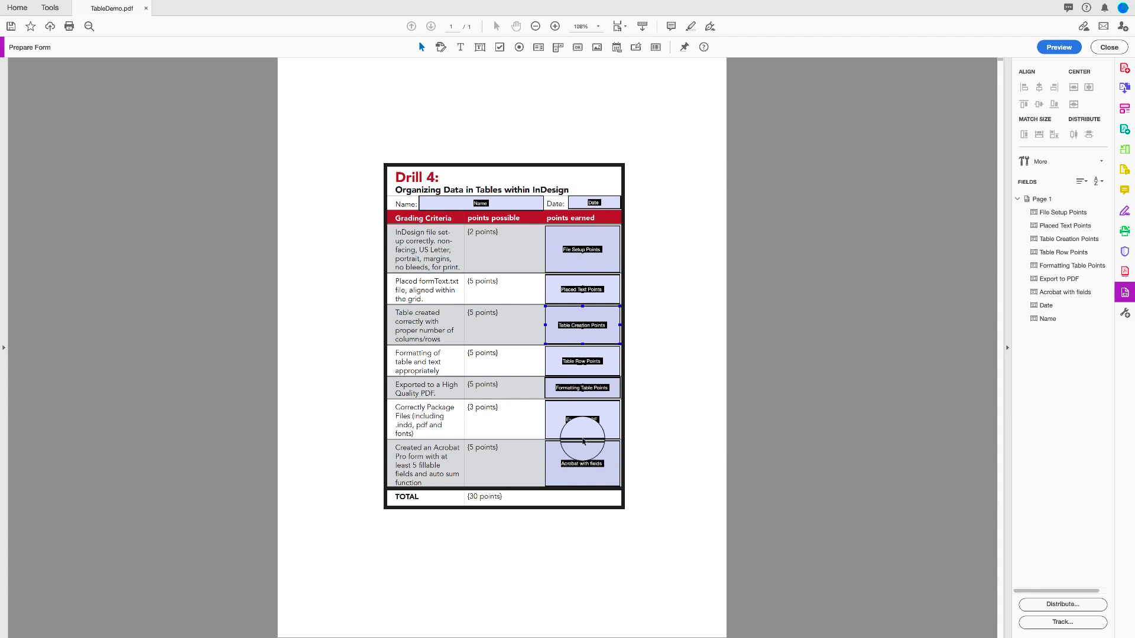
Add a text field named Total Points in the TOTAL row's points earned cell and resize it to fit the cell
left_click(480, 46)
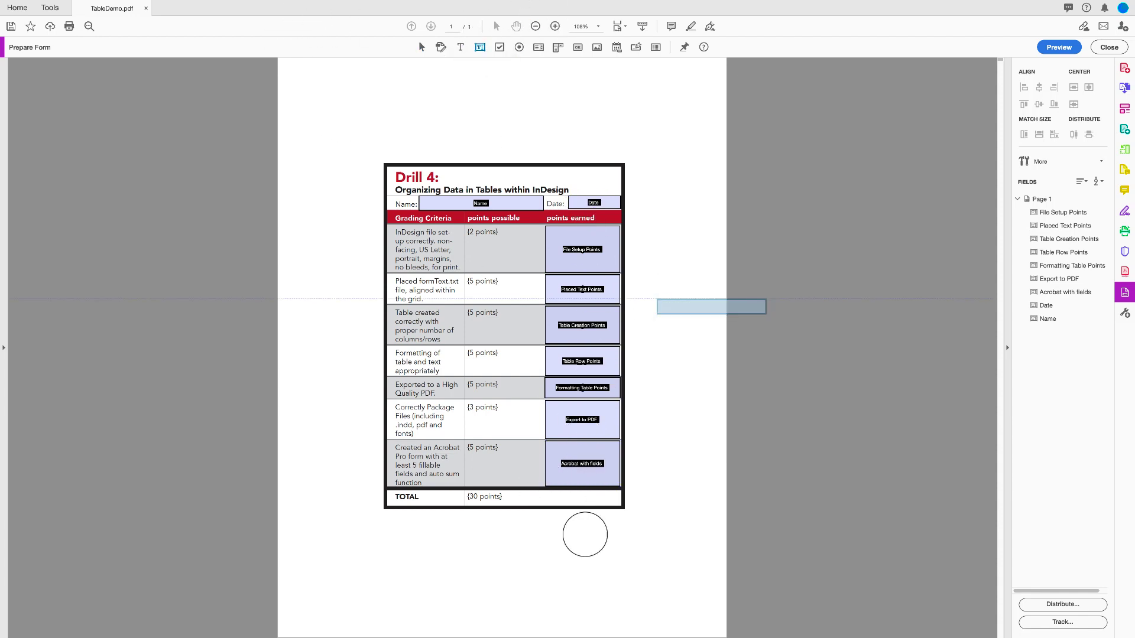
left_click_drag(544, 490, 619, 505)
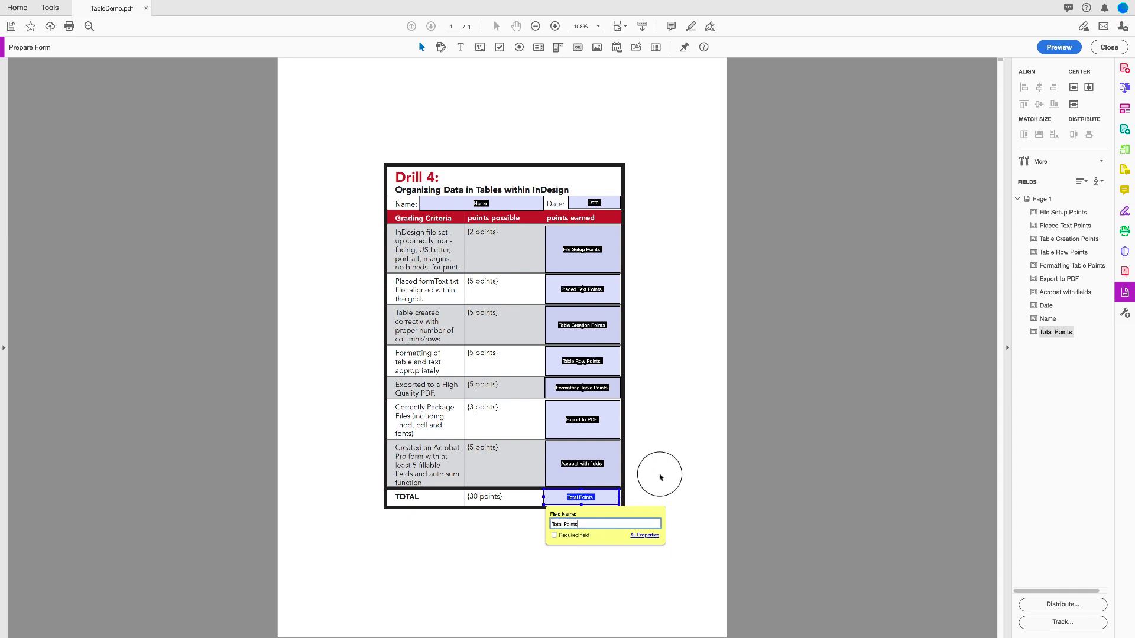
left_click(678, 451)
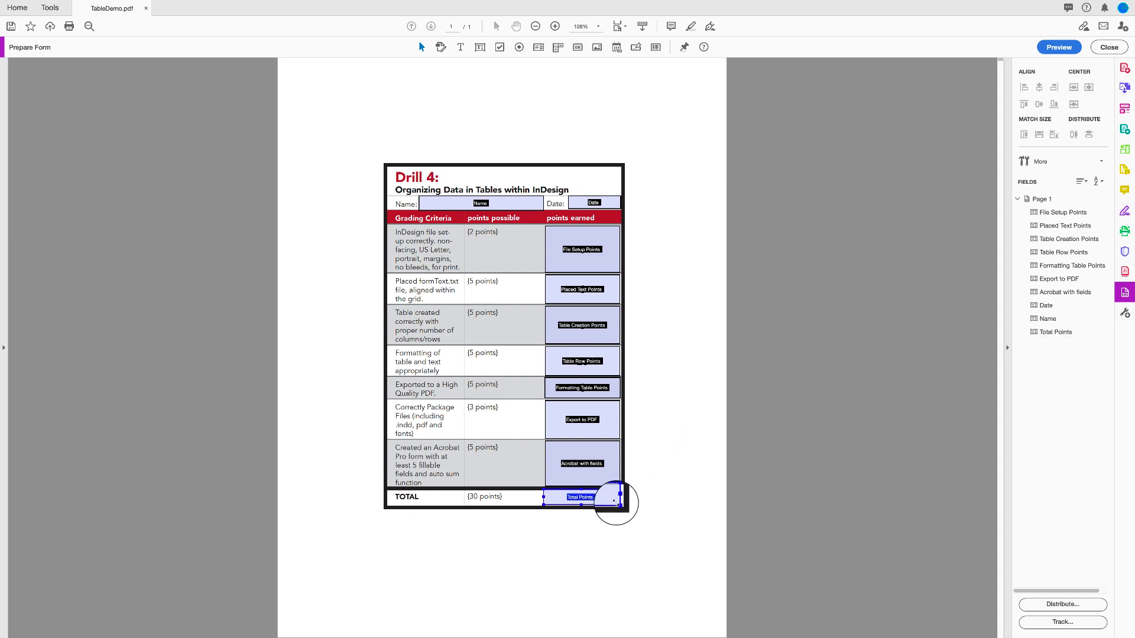
left_click(621, 506)
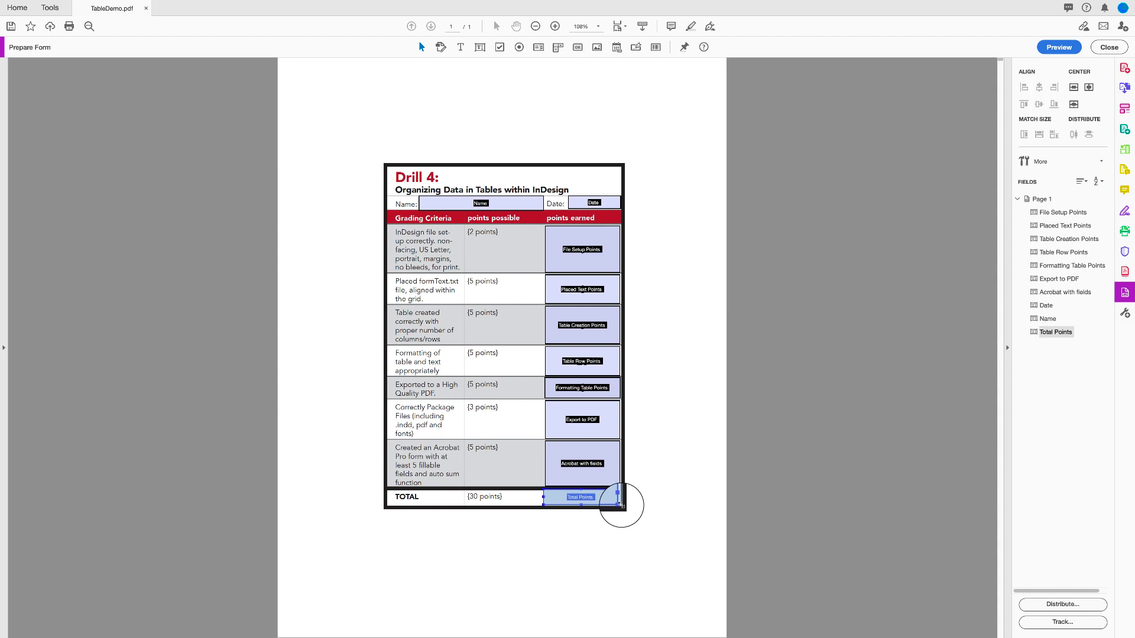
Set the total field's calculation in its properties to the sum (+) of other fields
right_click(593, 498)
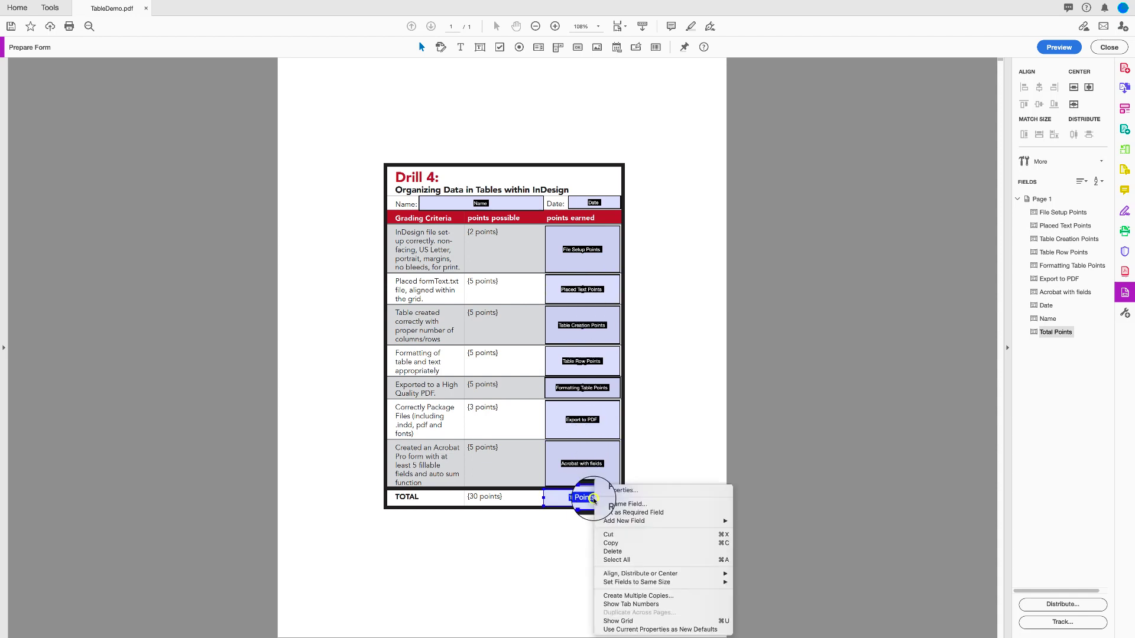
left_click(623, 491)
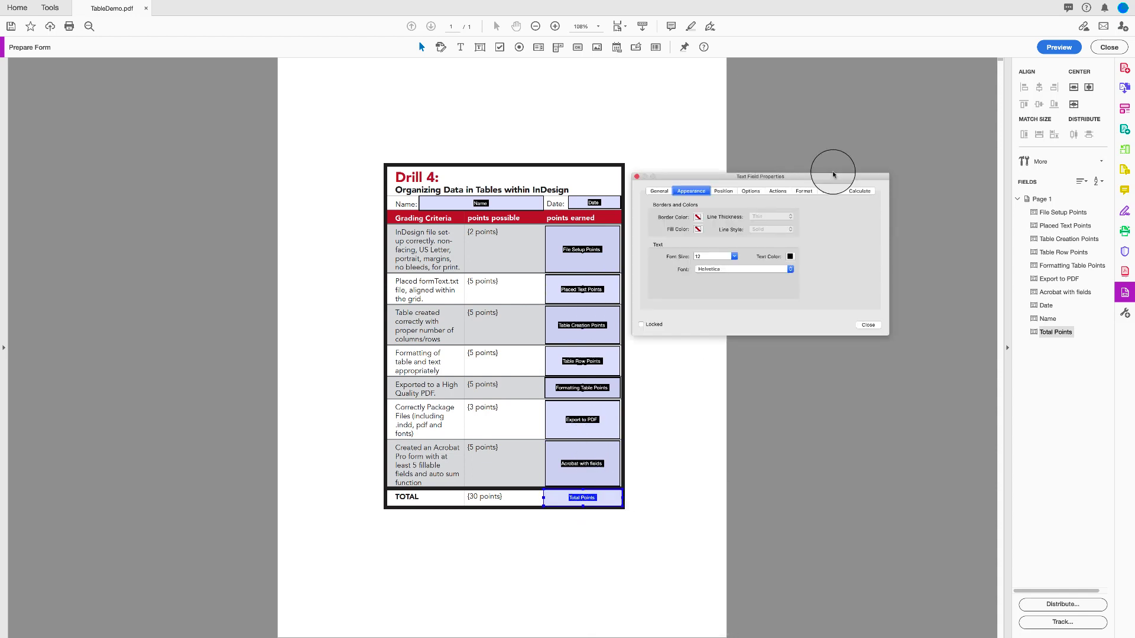
left_click(859, 192)
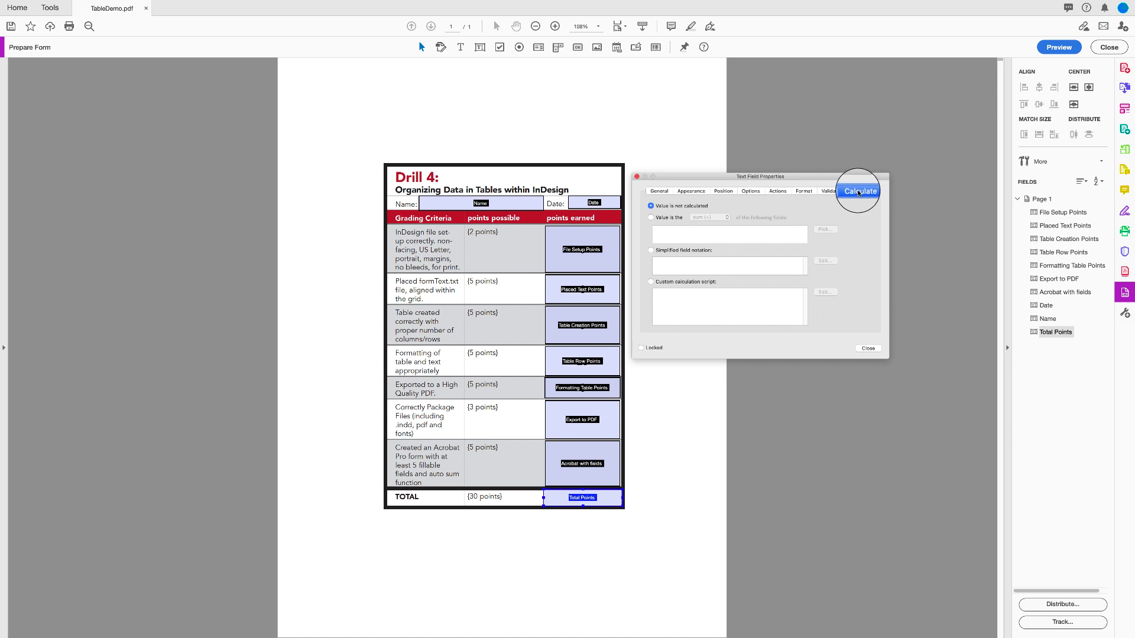
left_click(652, 218)
left_click(709, 218)
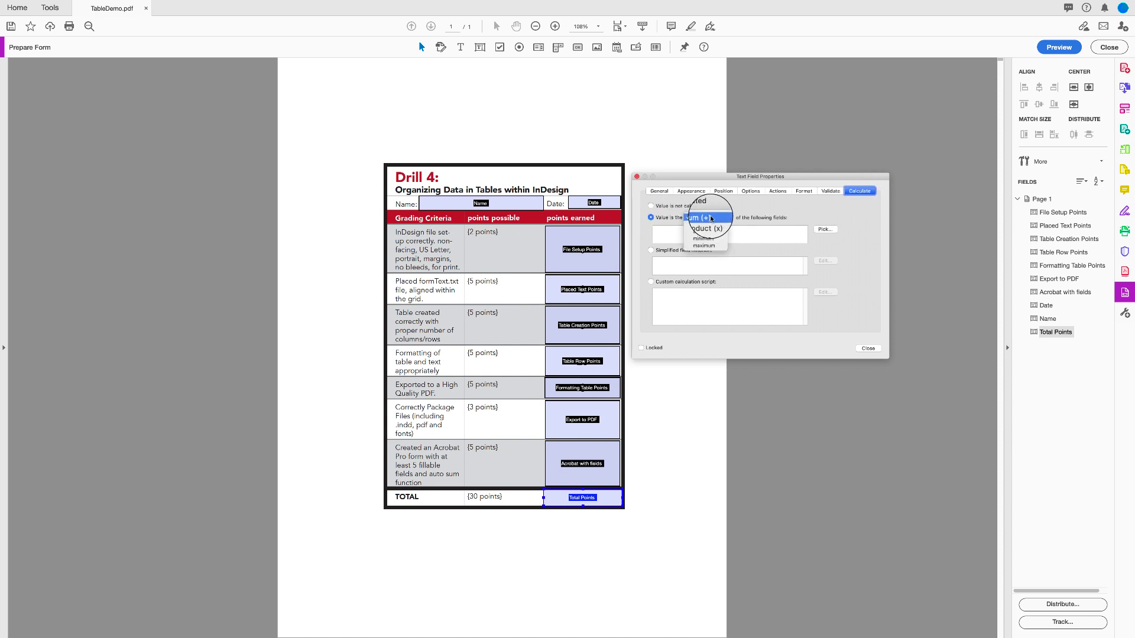
left_click(711, 218)
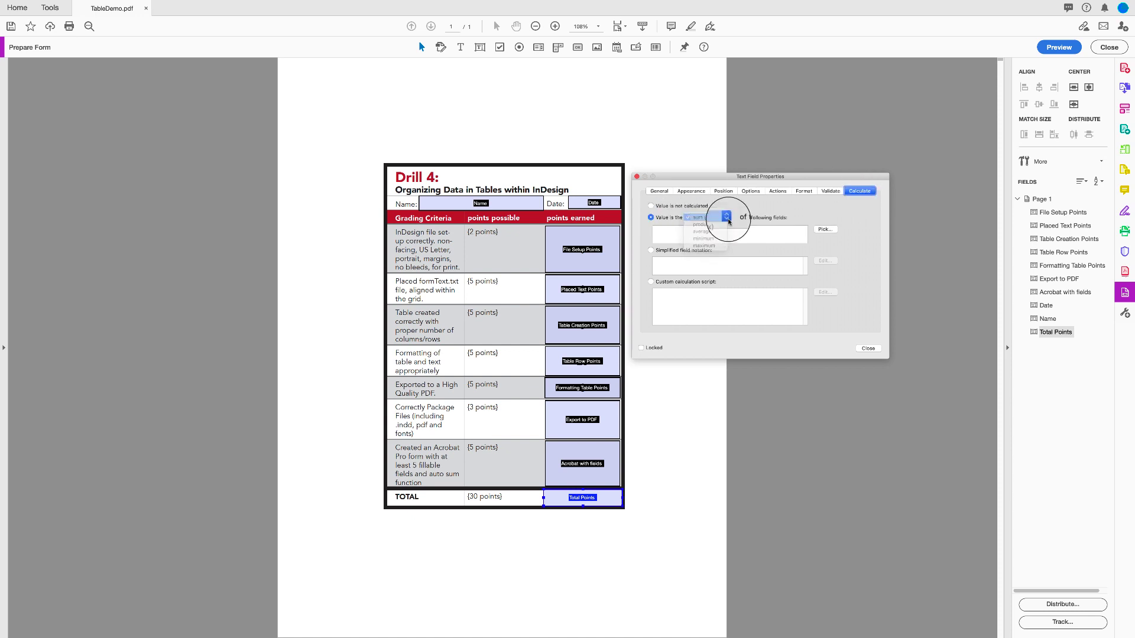
Choose the seven points earned fields for the sum, excluding Name, Date and Total, and close the field properties
left_click(820, 230)
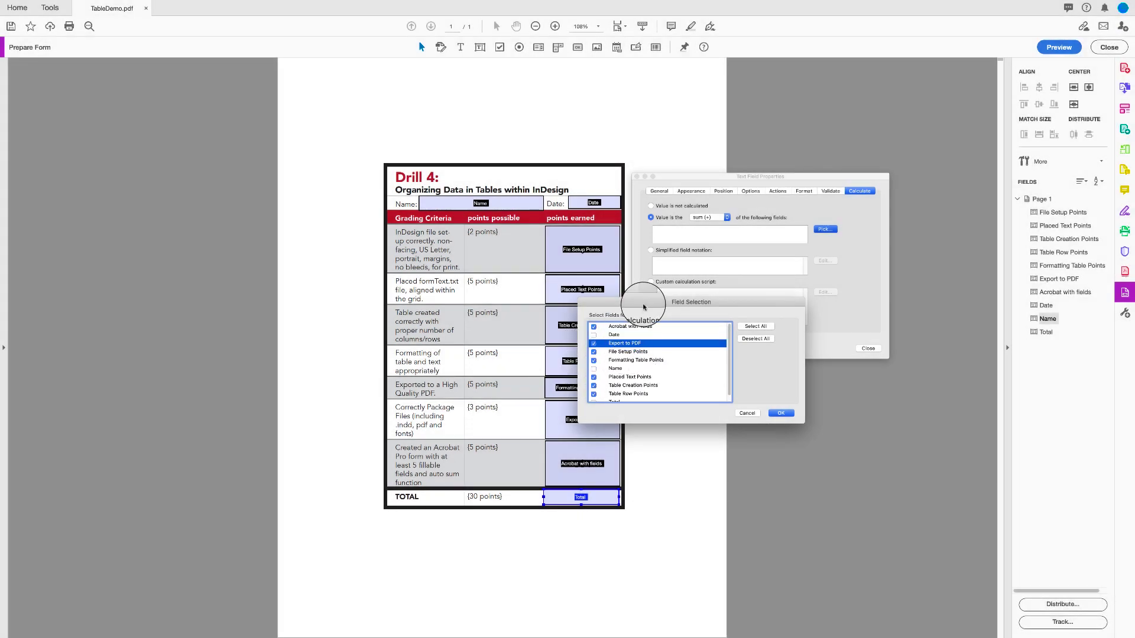
left_click_drag(644, 302, 728, 307)
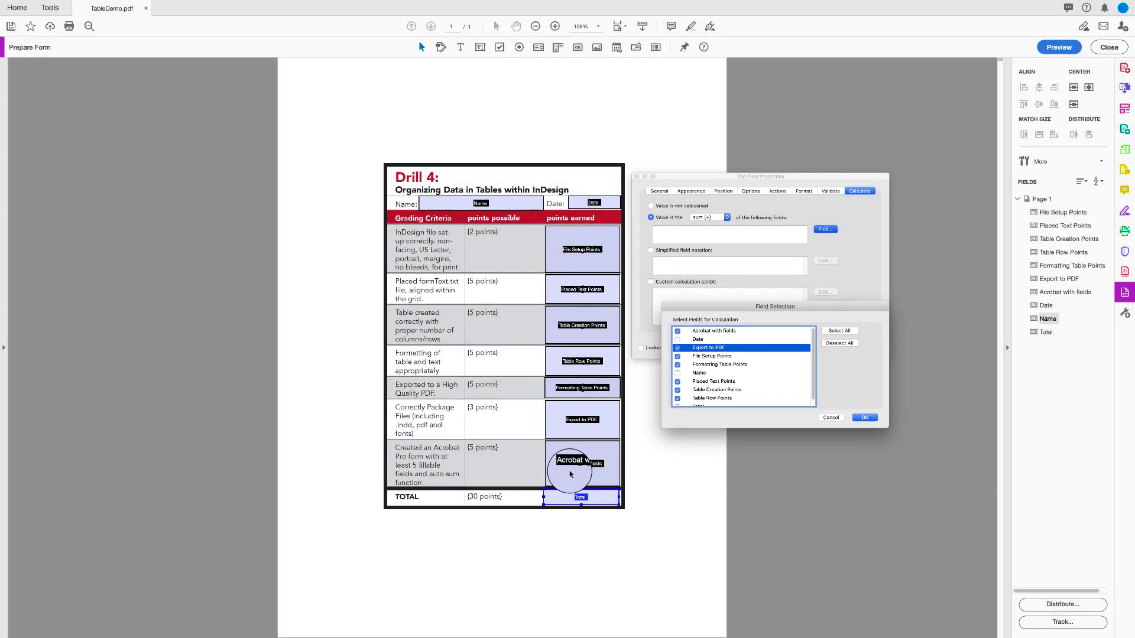
left_click(865, 418)
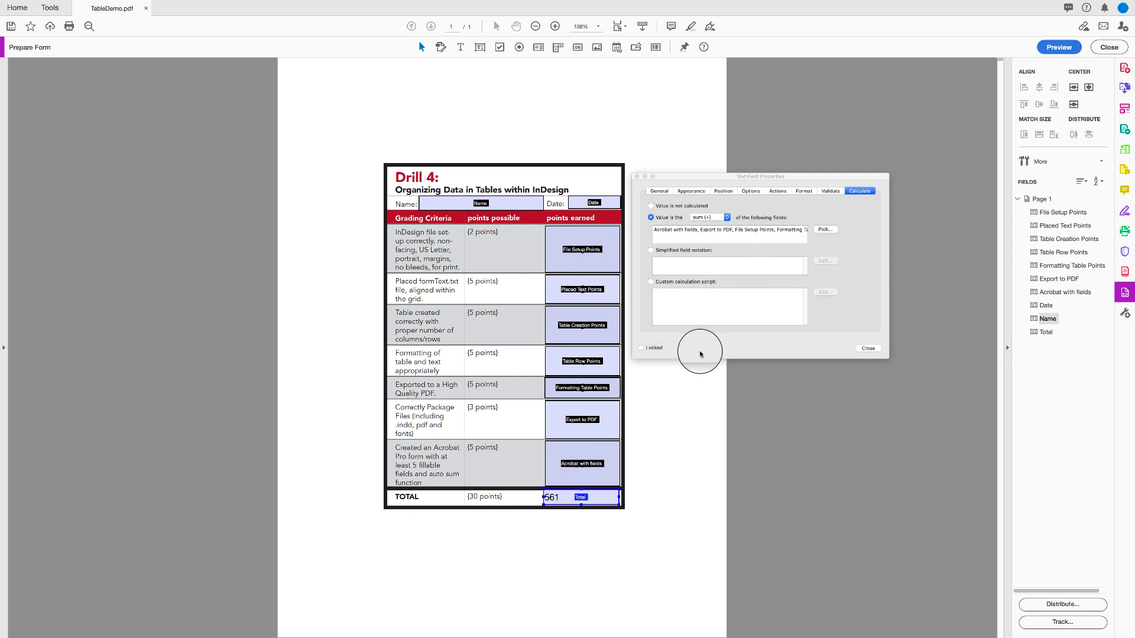
left_click(869, 349)
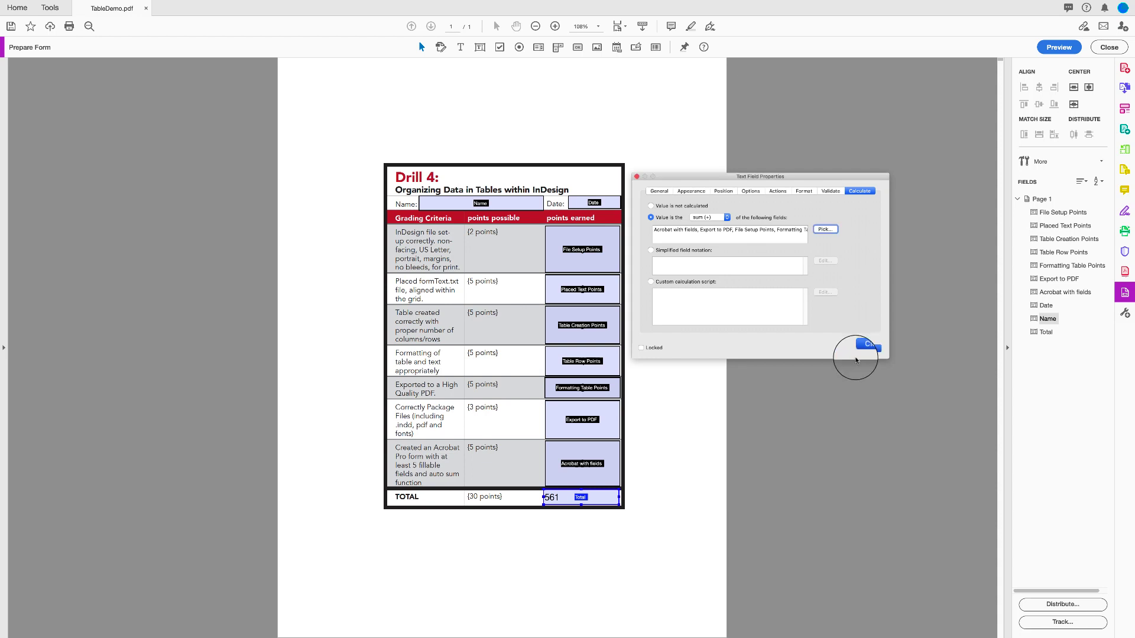
Preview the form and fill the points earned fields from first to last row with 2, 5, 5, 5, 5, 3 and 5
left_click(1056, 52)
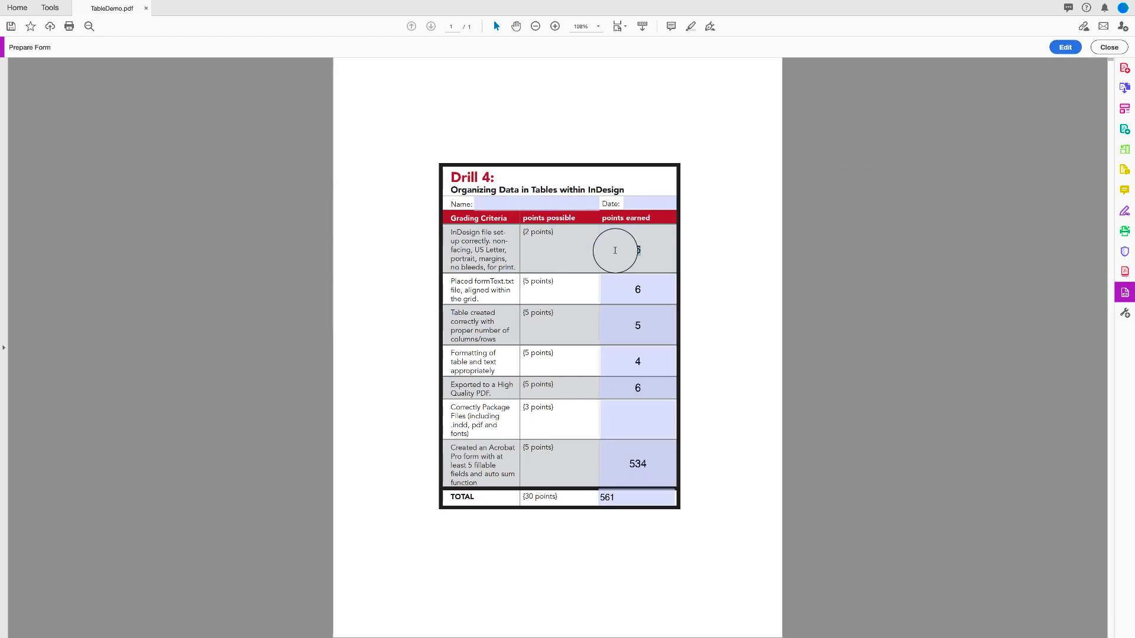
key("Tab")
type("5")
key("Tab")
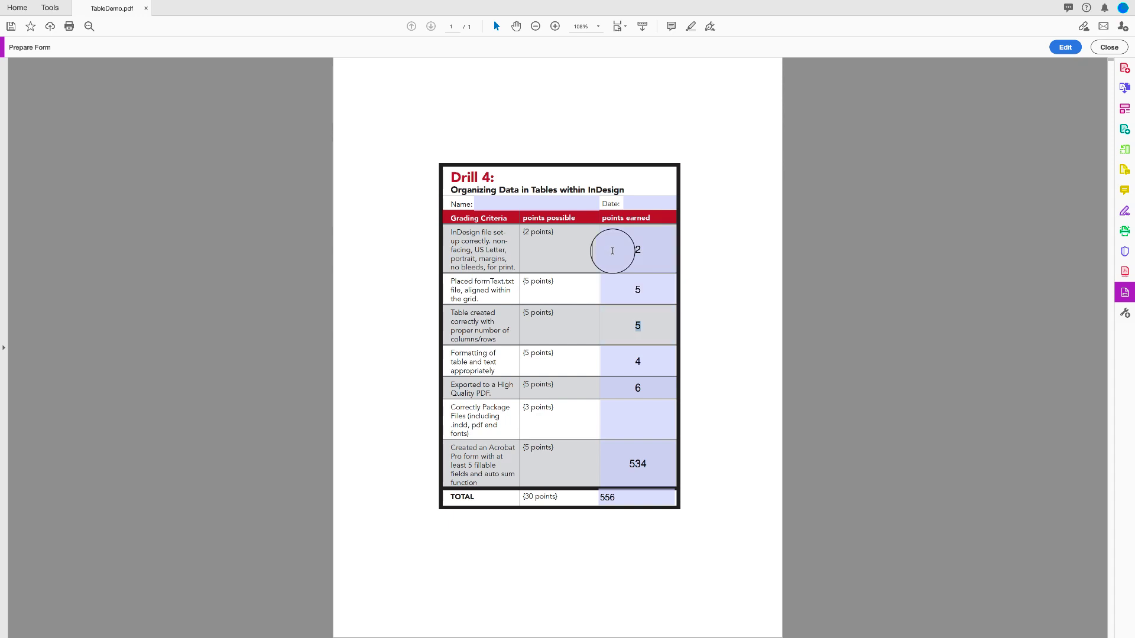
key("Tab")
key("Tab")
key("Tab")
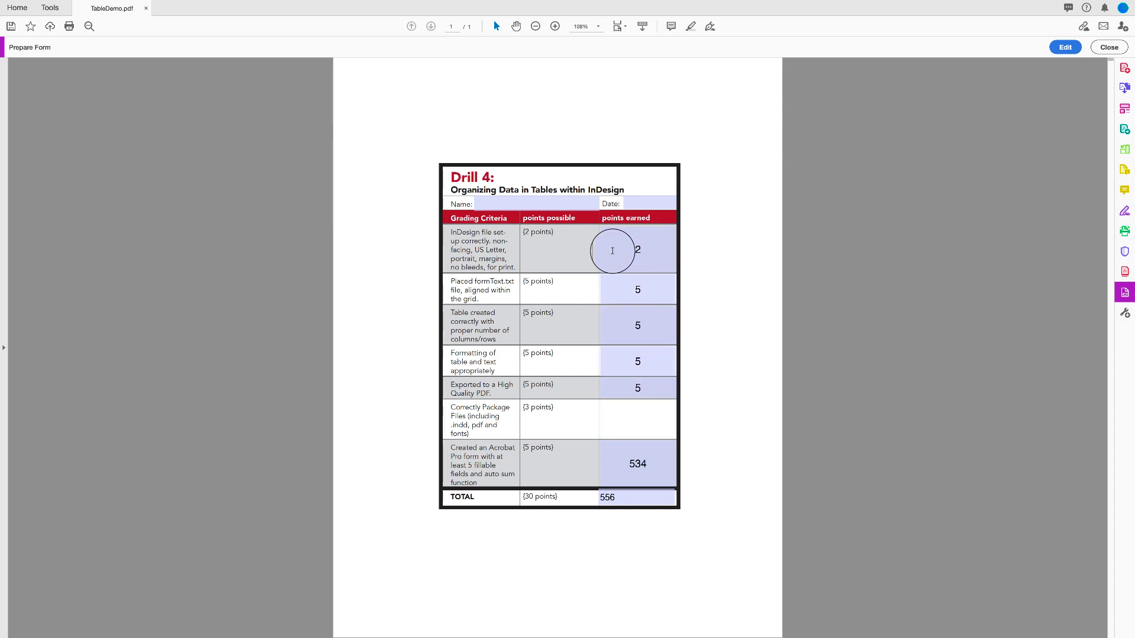
key("Tab")
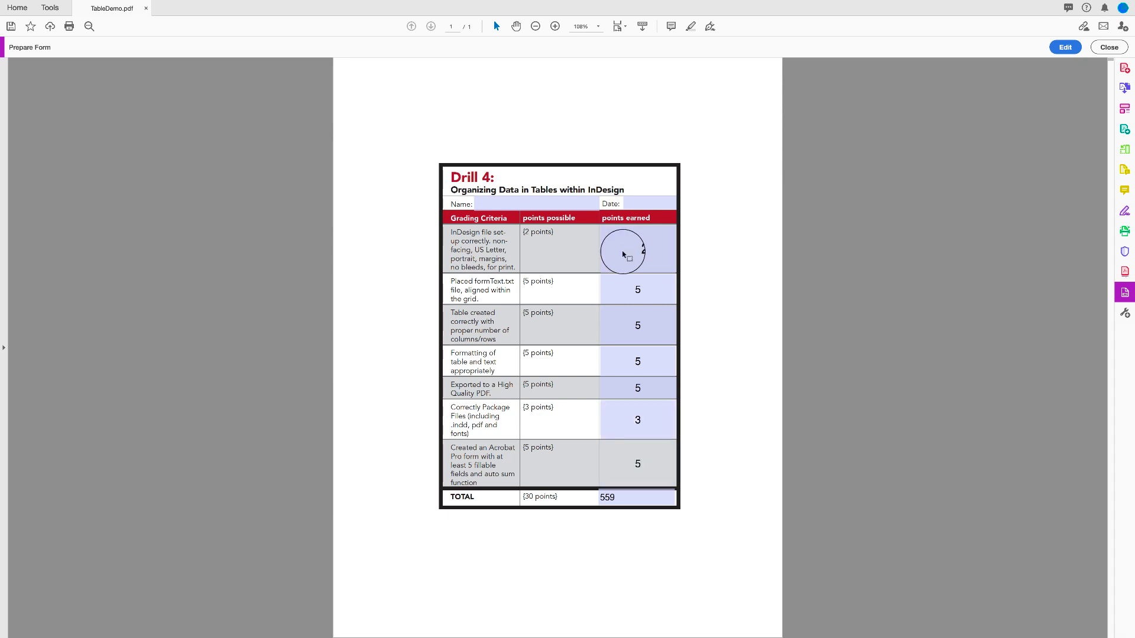
left_click(650, 361)
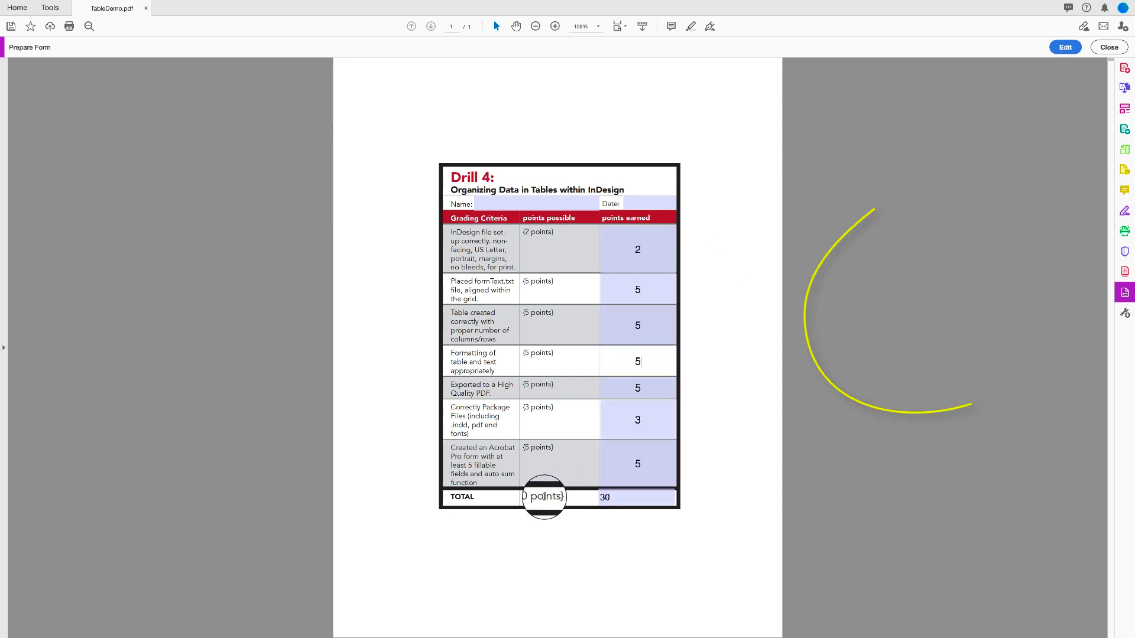
left_click(788, 392)
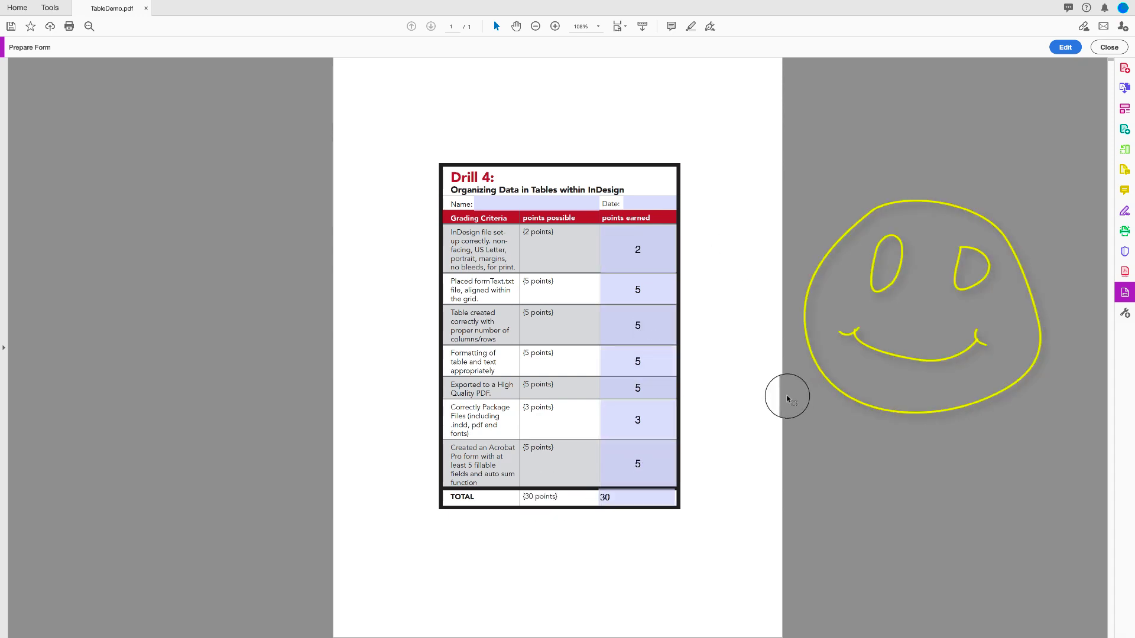
Fill in the Name field with the student's first name and leave the Date field empty
left_click(535, 206)
type("Je")
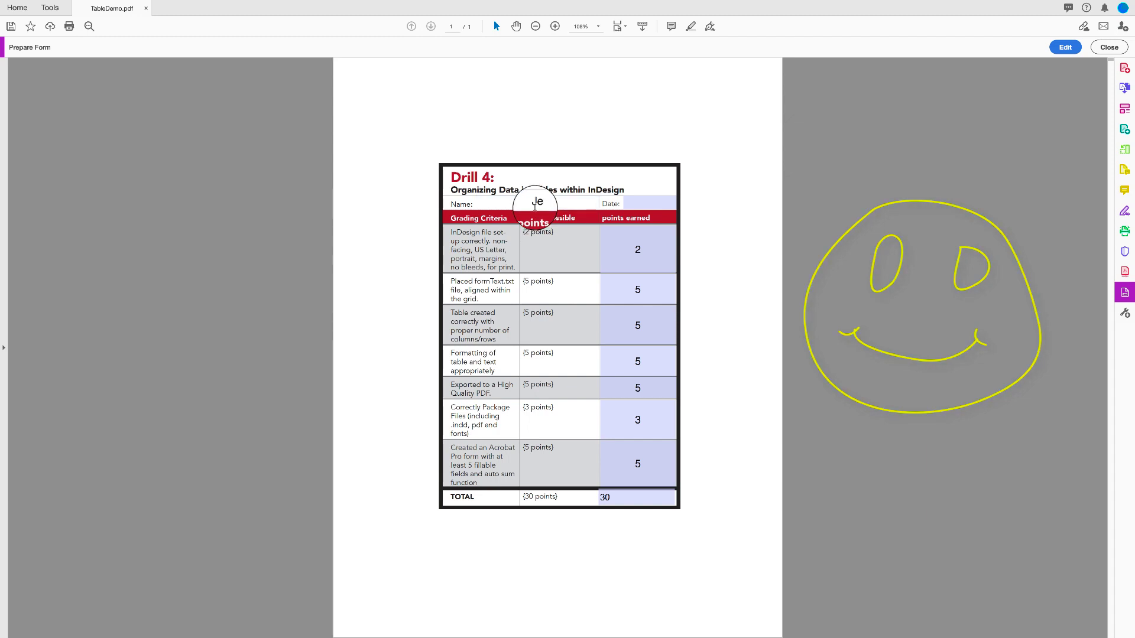
type("ssica")
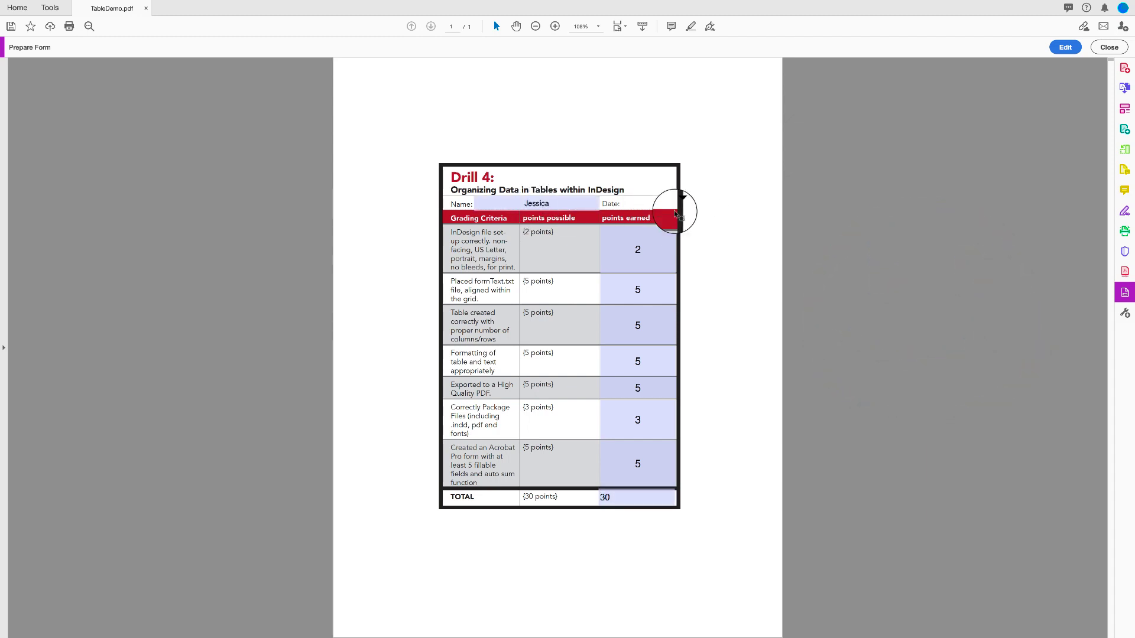
left_click(675, 204)
left_click(1024, 133)
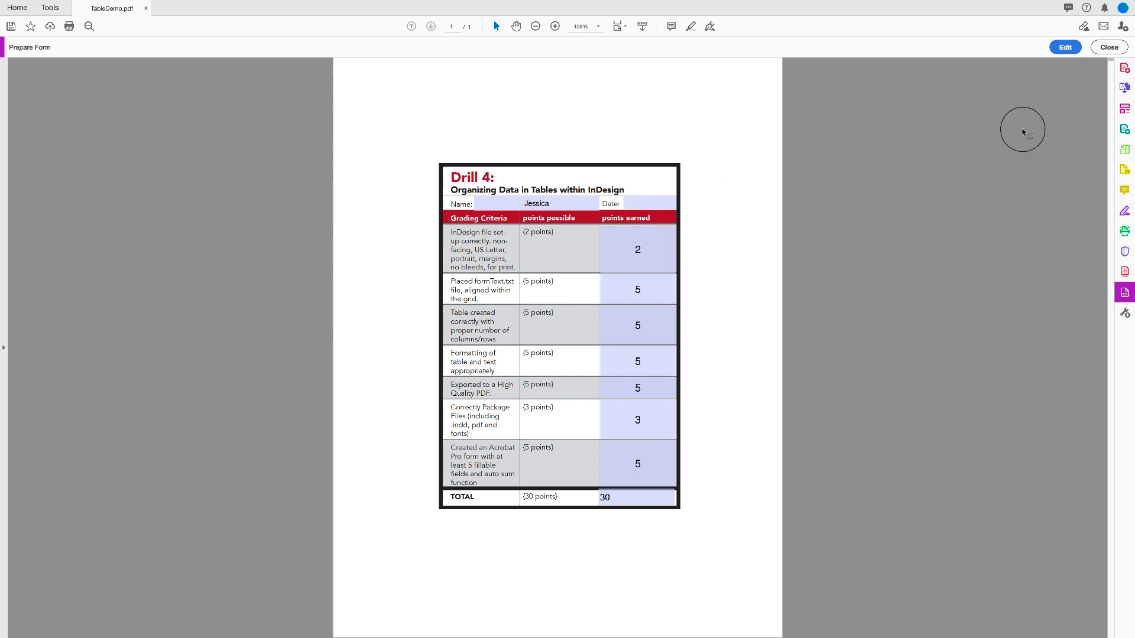
left_click(1104, 48)
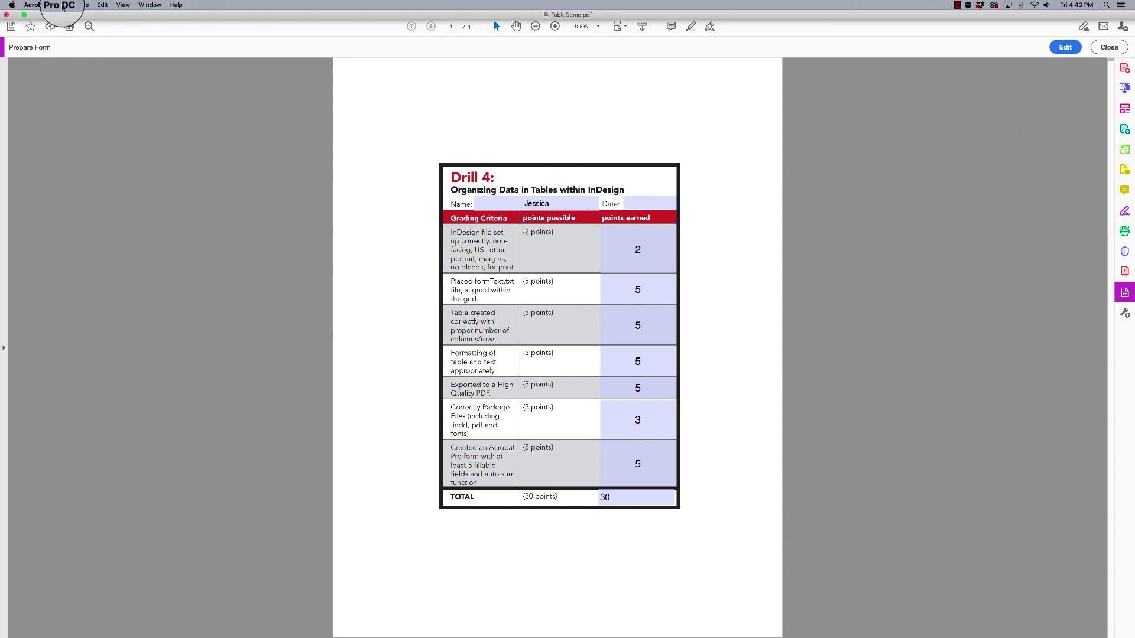
left_click(82, 9)
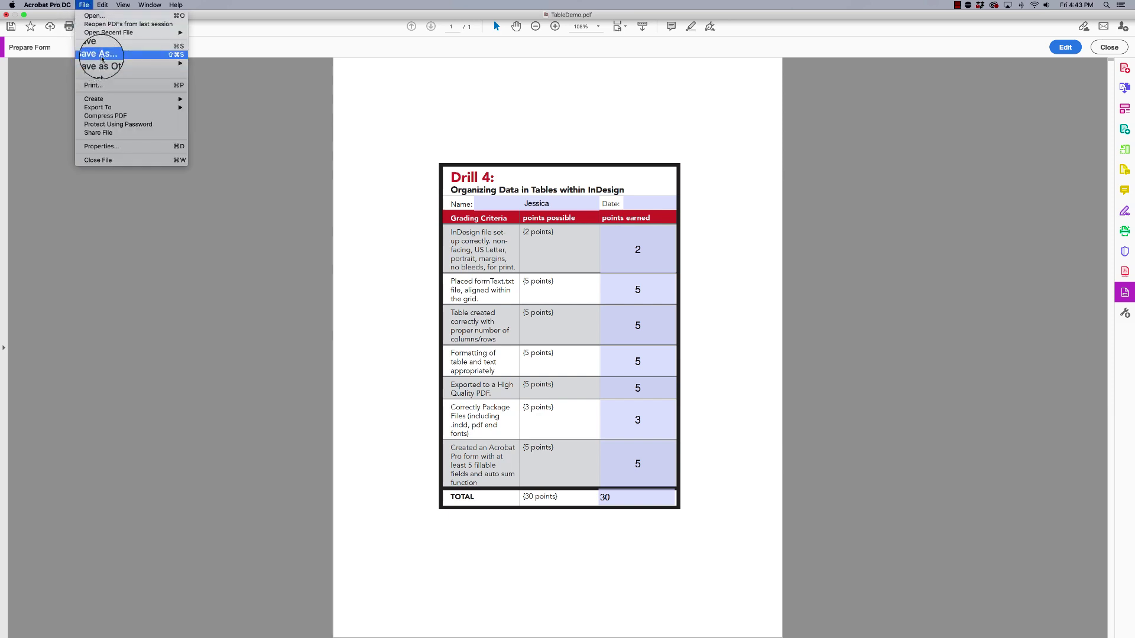
left_click(99, 51)
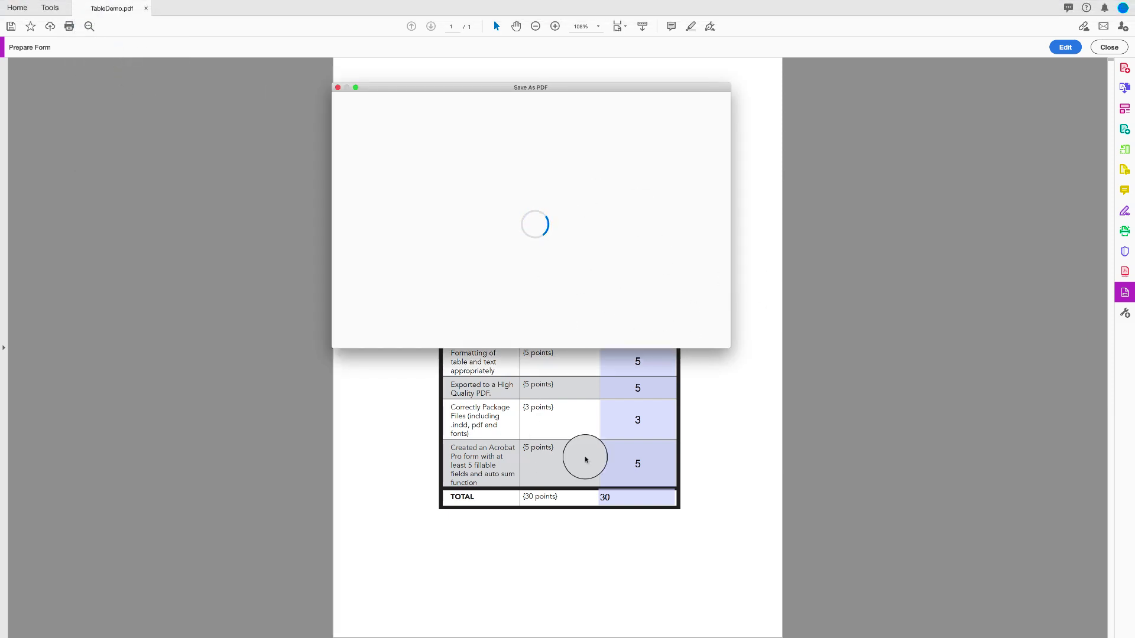
left_click(337, 88)
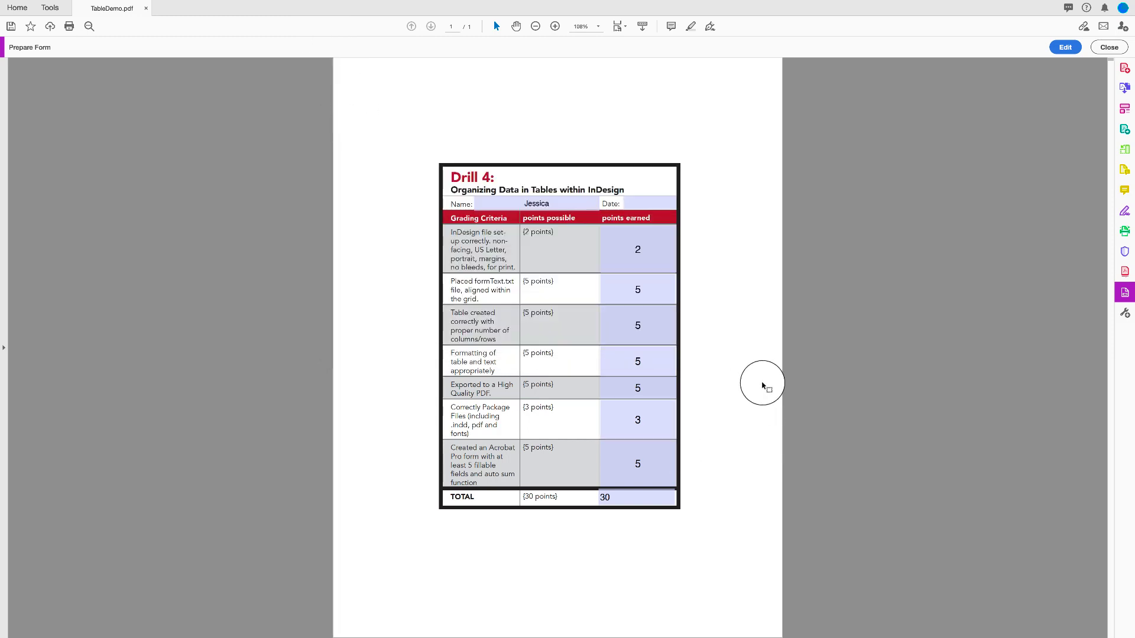